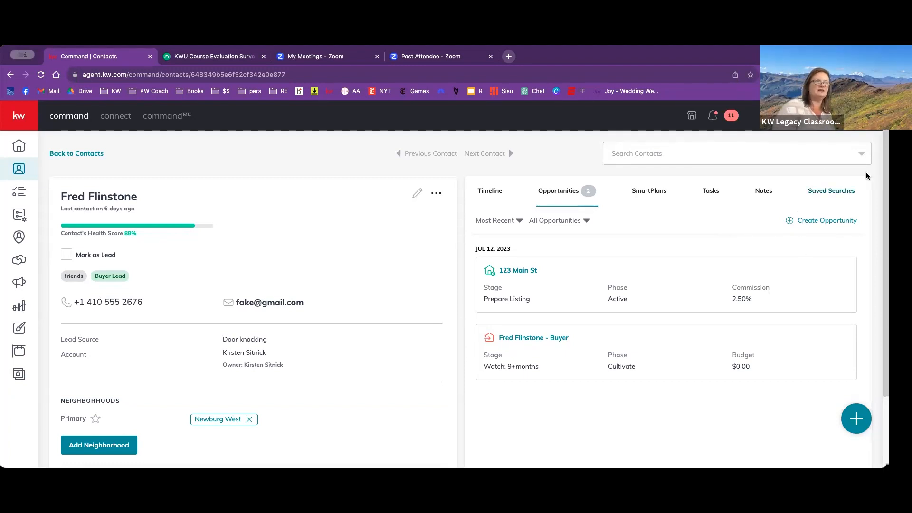
- Start a new Buyer opportunity for the open contact and add the related contact as co-buyer
left_click(818, 221)
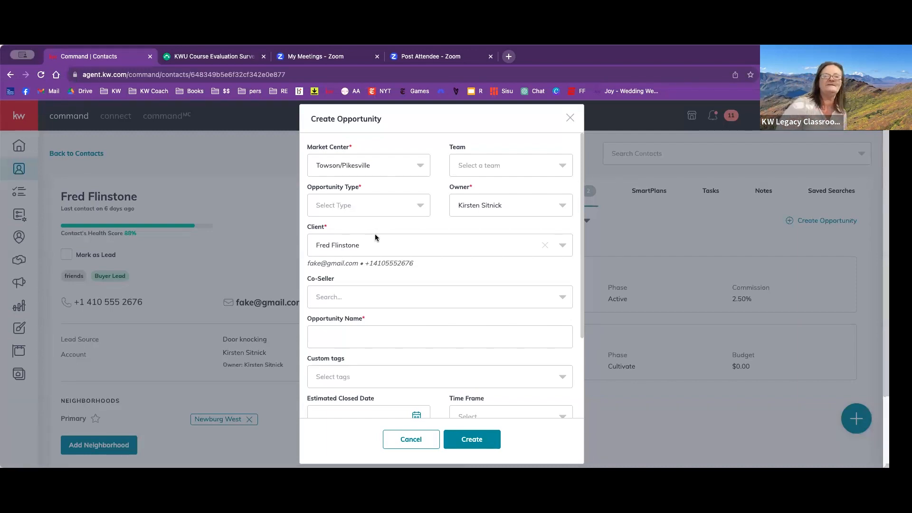
left_click(417, 205)
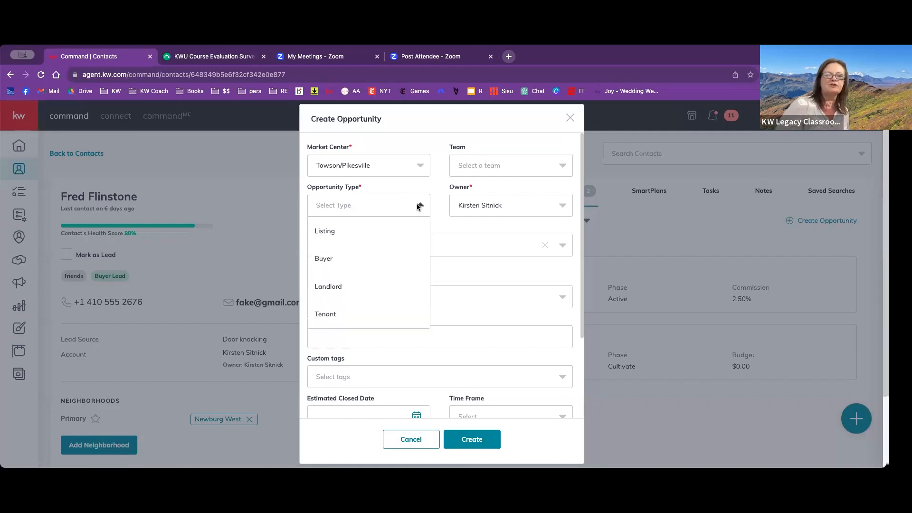
left_click(376, 258)
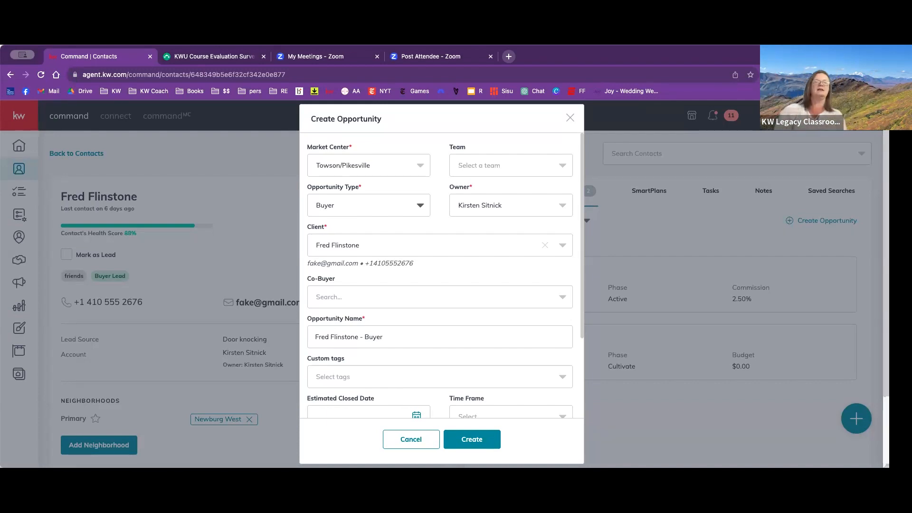
left_click(335, 299)
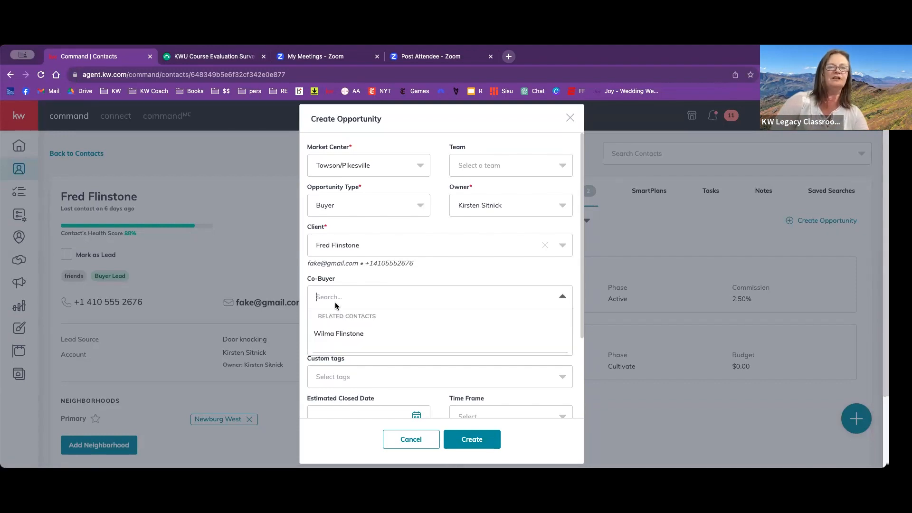
left_click(336, 333)
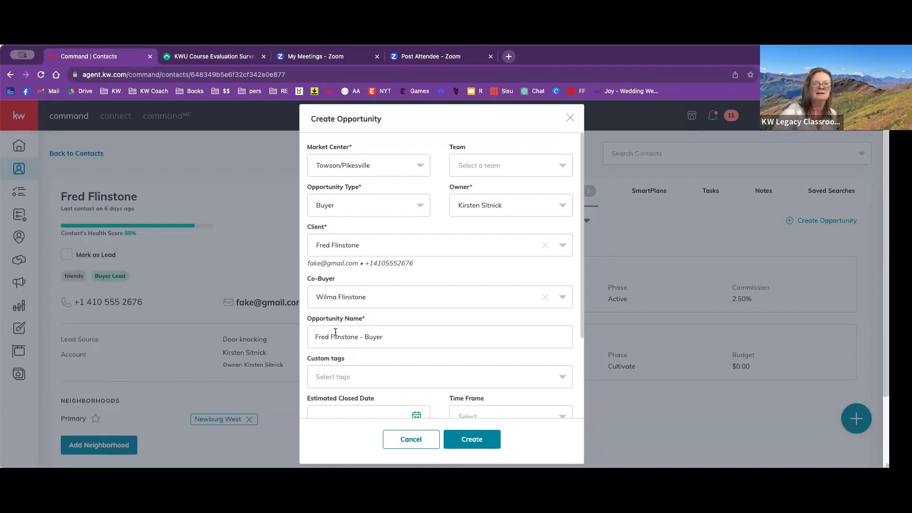
- Set the new opportunity's estimated closed date to 3/15/2024
scroll(335, 332, "down", 4)
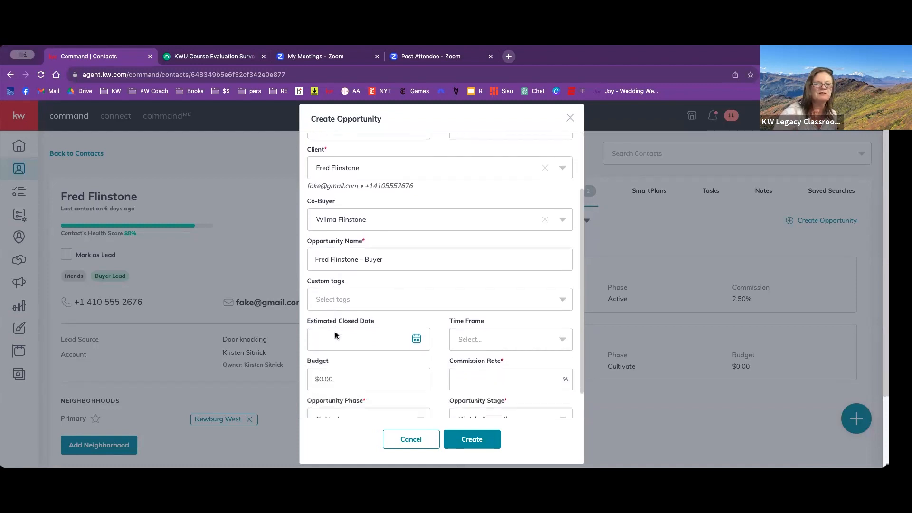
scroll(336, 336, "down", 3)
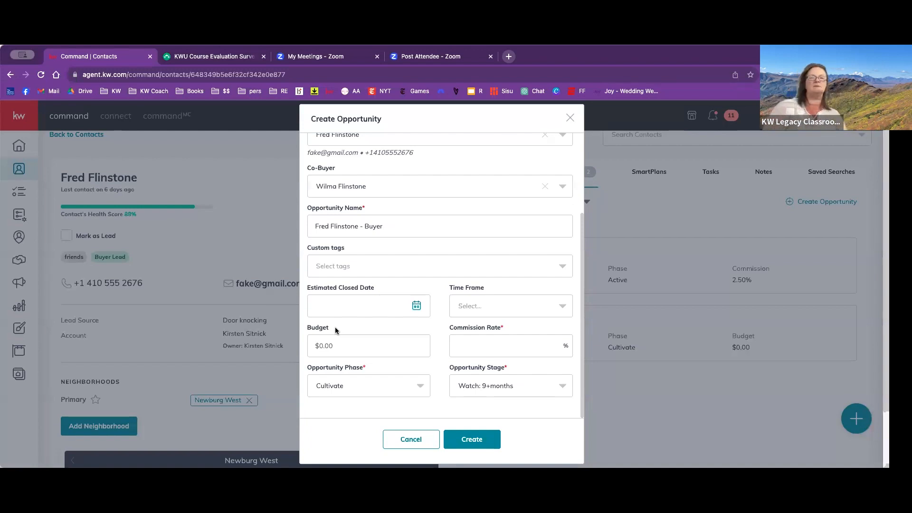
left_click(342, 310)
left_click(442, 335)
left_click(442, 335)
left_click(443, 335)
left_click(442, 334)
left_click(442, 334)
scroll(443, 338, "down", 2)
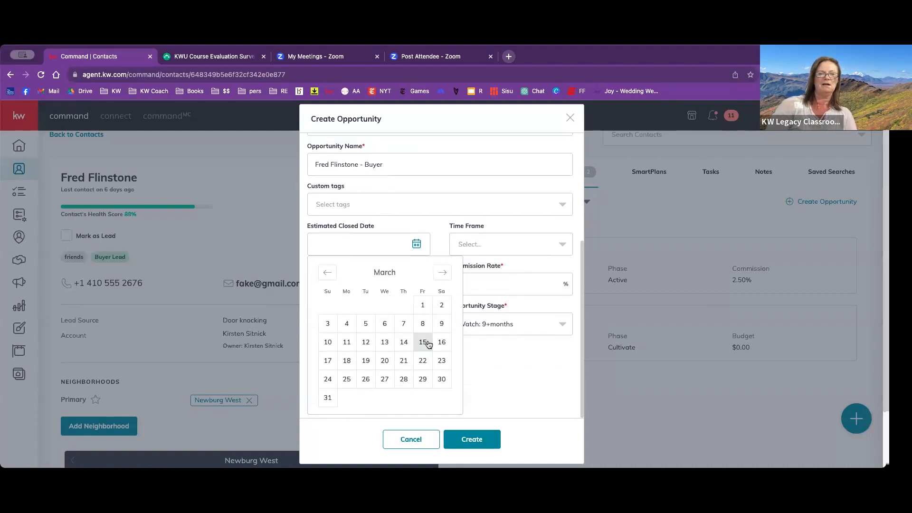
left_click(423, 343)
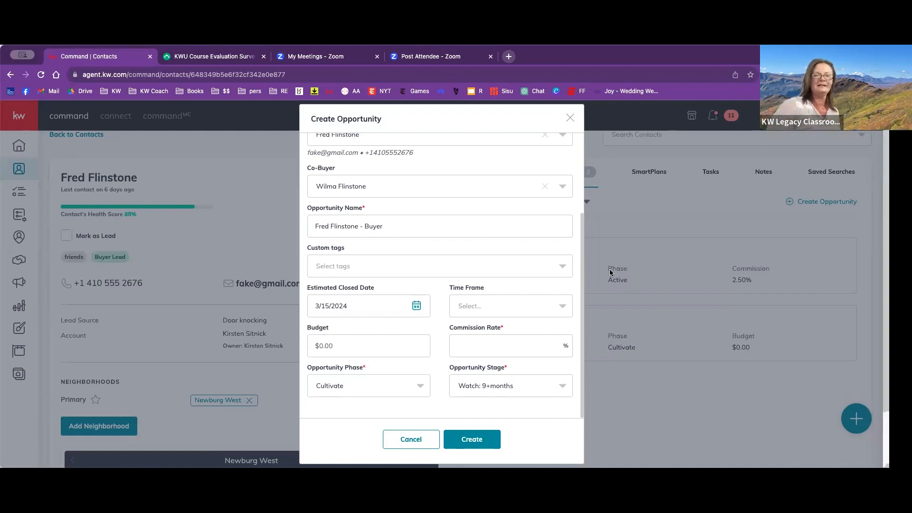
- Set the opportunity's time frame to 3 months, its budget to $400,000 and its commission rate to 2.5%
left_click(562, 306)
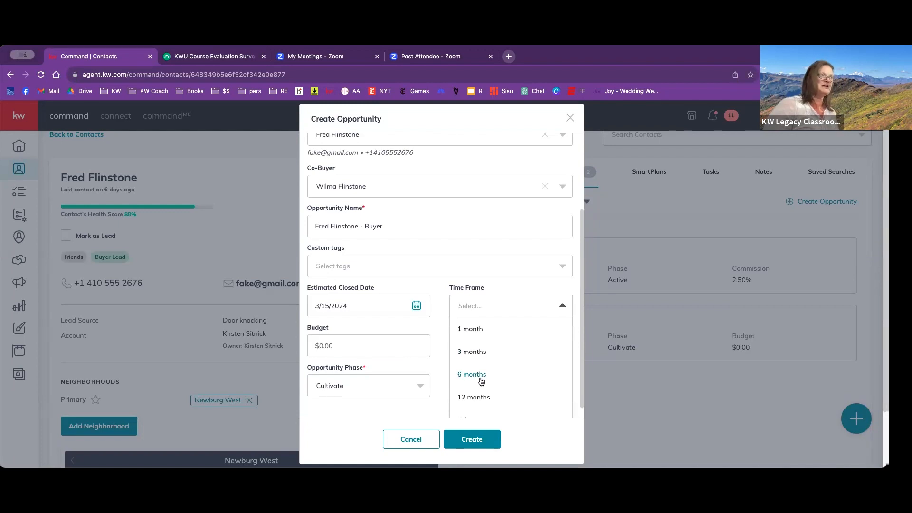
left_click(478, 351)
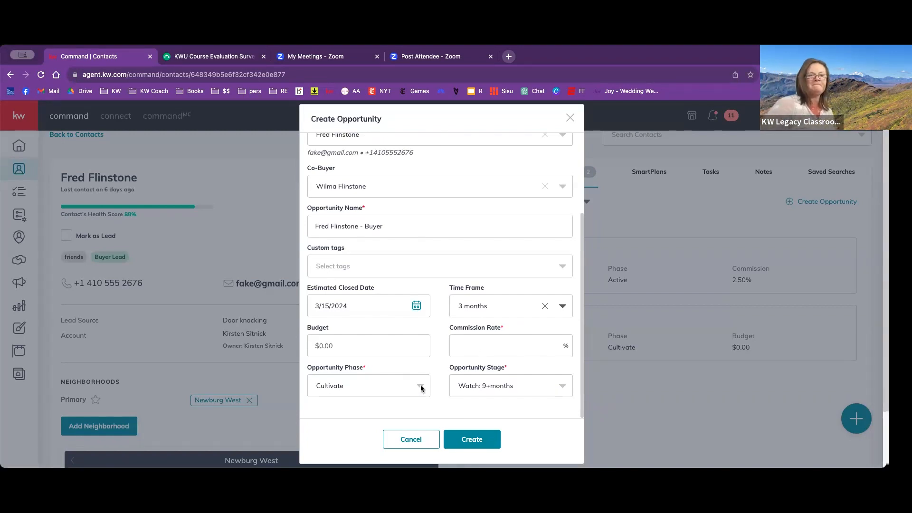
left_click(385, 350)
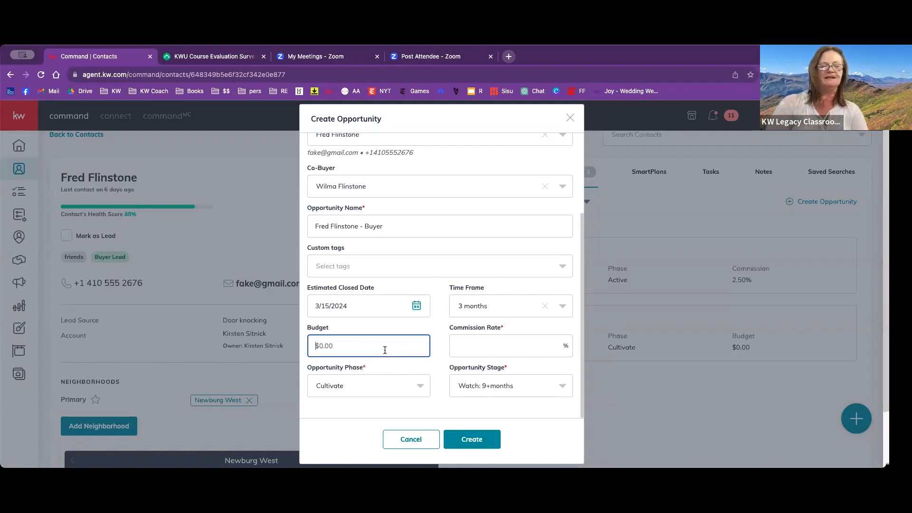
type("4000000")
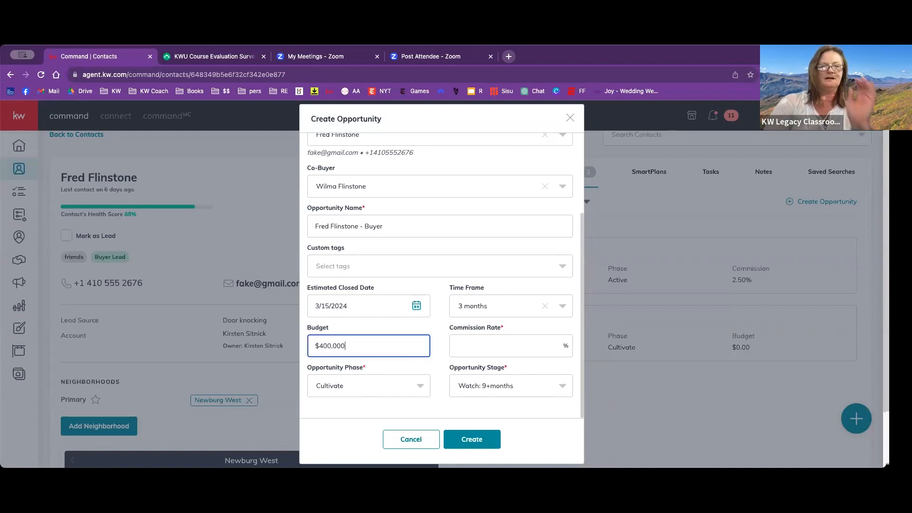
left_click(475, 350)
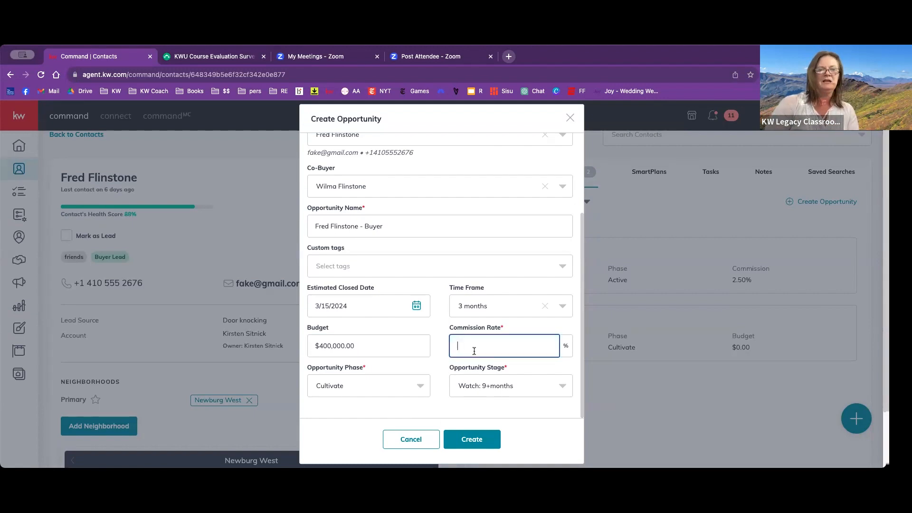
type("2.5")
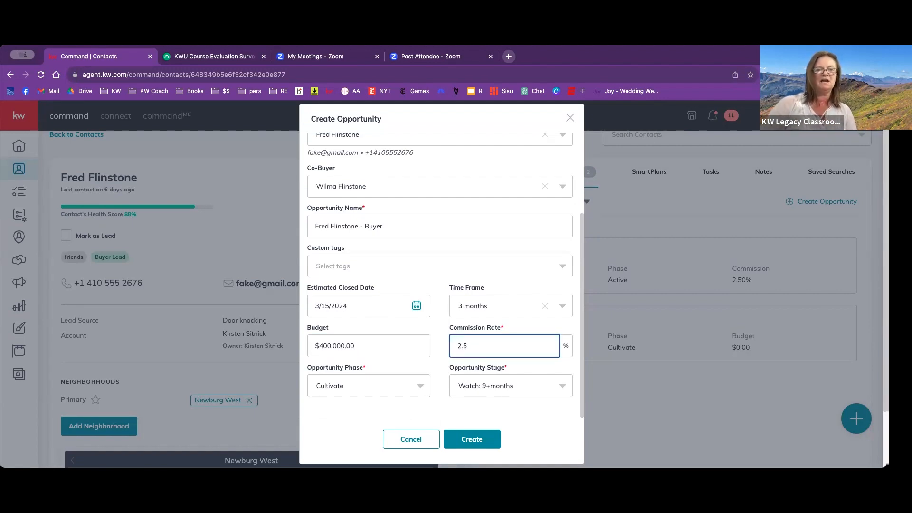
- Create the opportunity with the phase set to Appointment and the stage set to Appt Scheduled
left_click(497, 390)
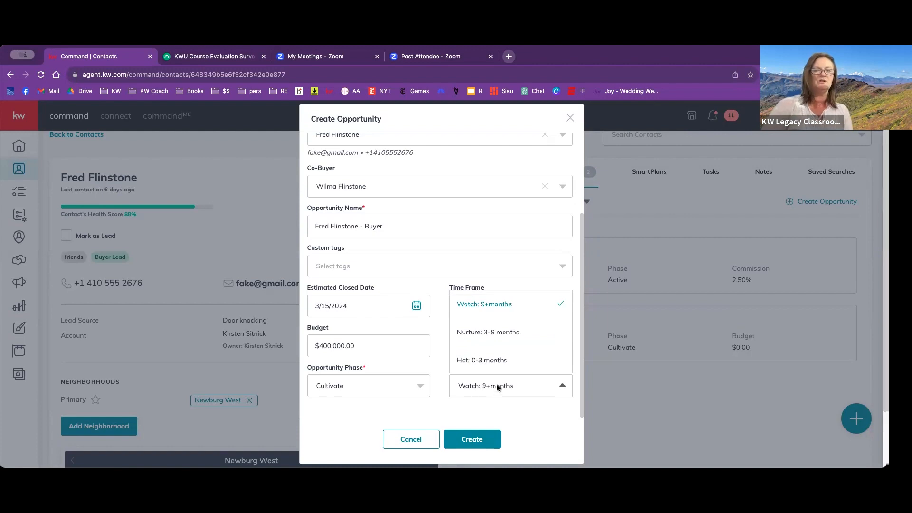
left_click(439, 403)
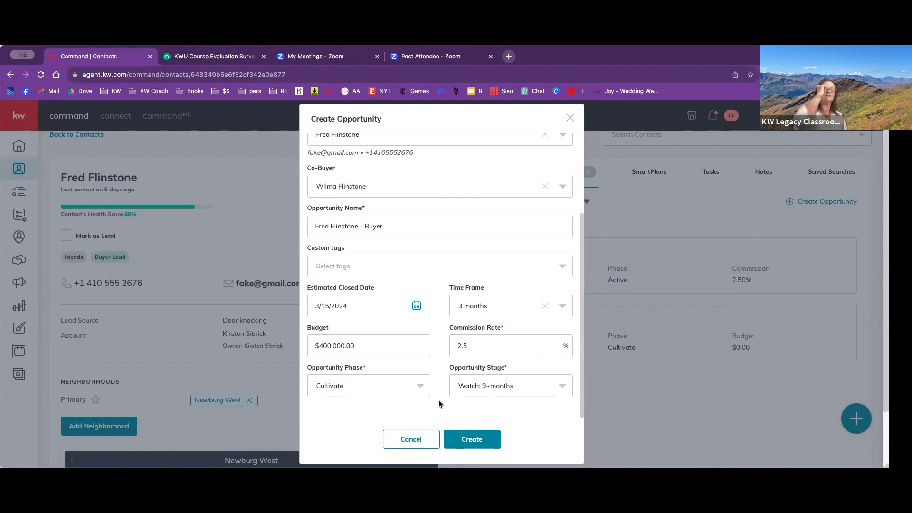
left_click(419, 386)
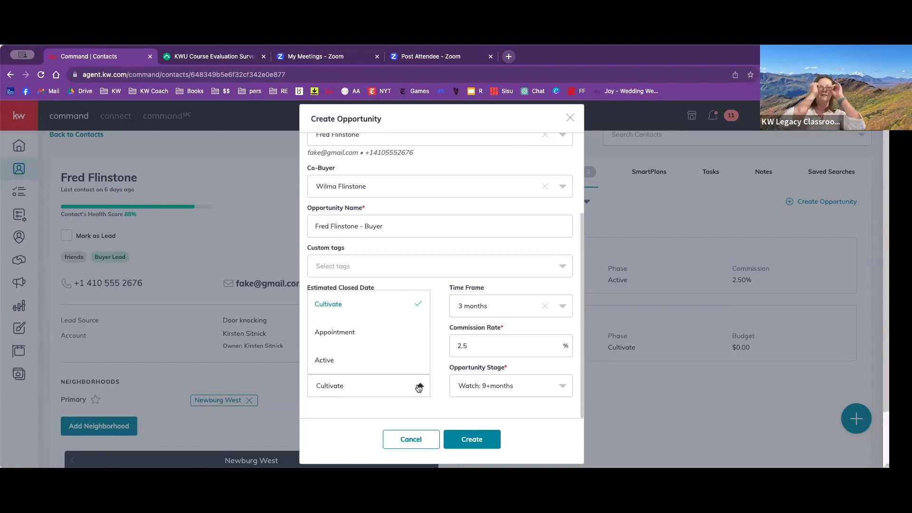
left_click(388, 331)
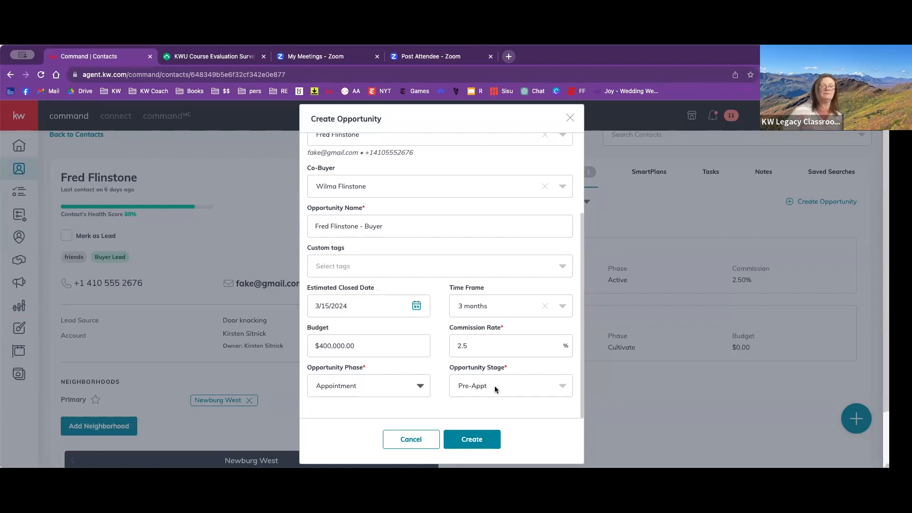
left_click(469, 385)
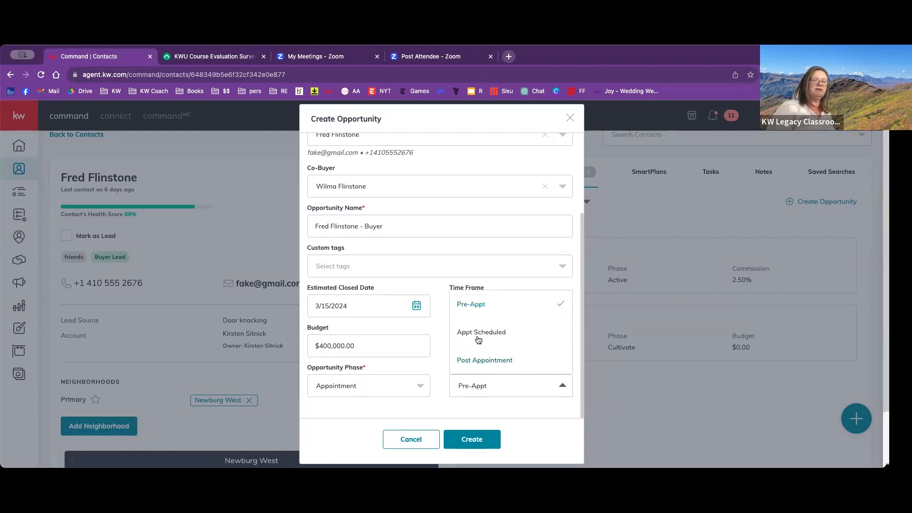
left_click(468, 386)
left_click(467, 380)
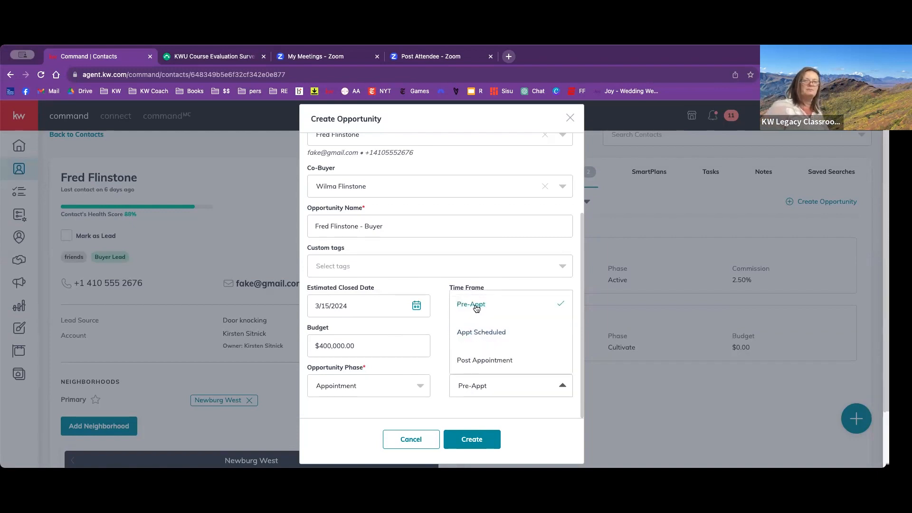
left_click(472, 333)
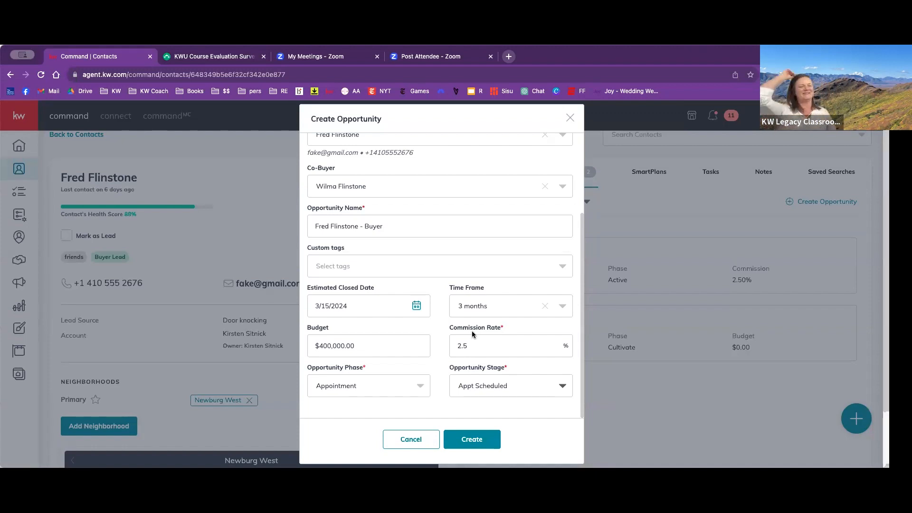
left_click(460, 448)
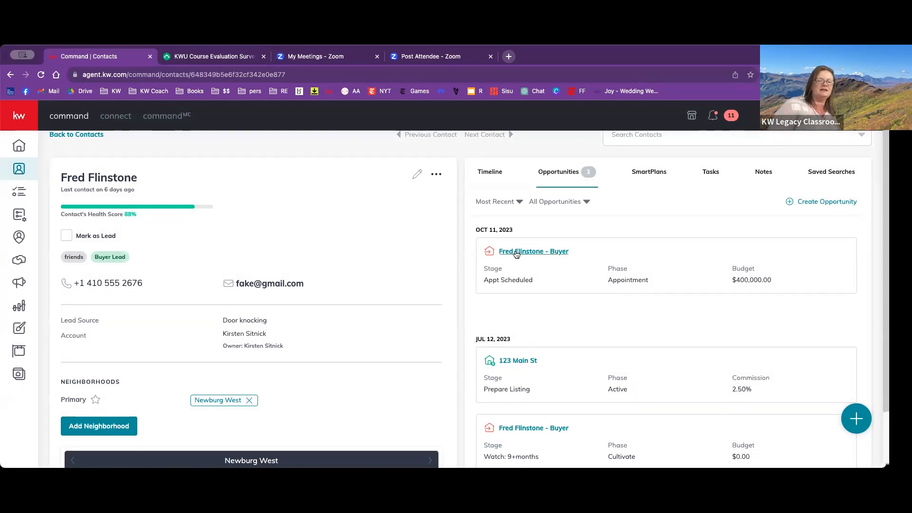
- Open the new $400,000 buyer opportunity's details page, checking back on the contact record before returning to it
left_click(540, 253)
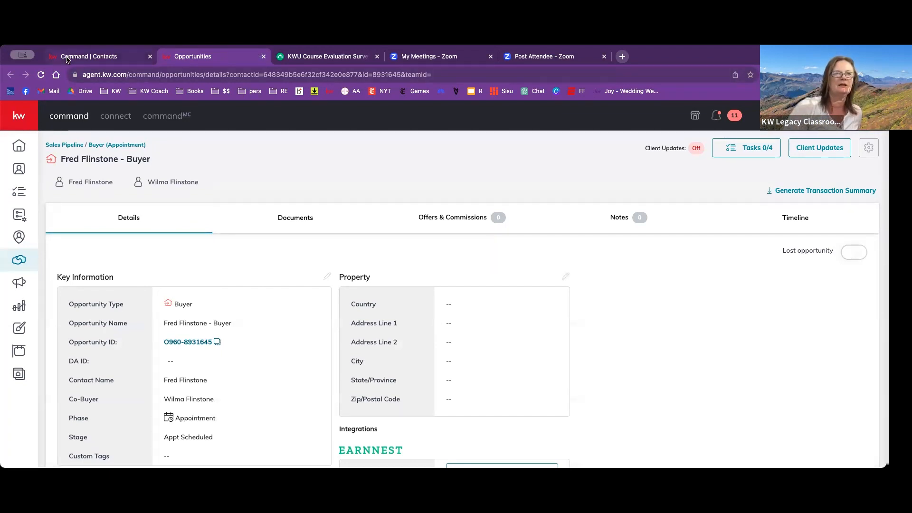
left_click(102, 56)
left_click(180, 57)
left_click(109, 55)
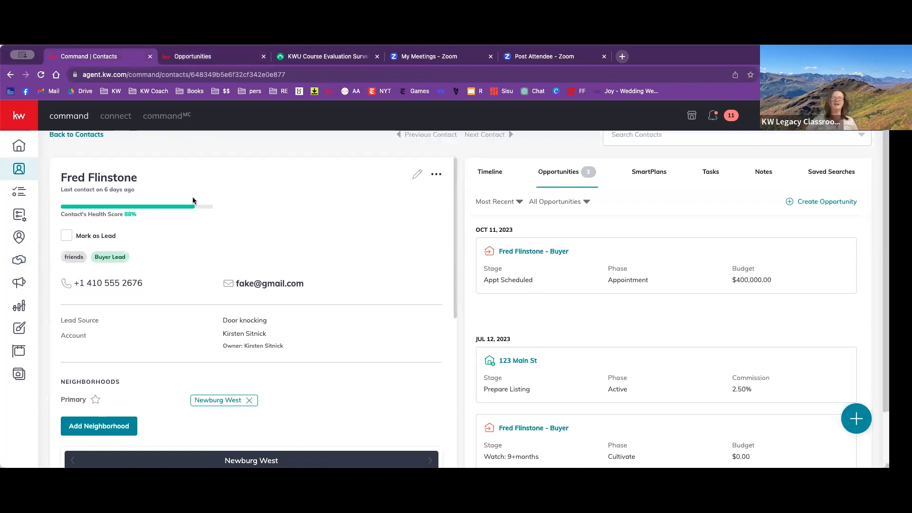
left_click(184, 57)
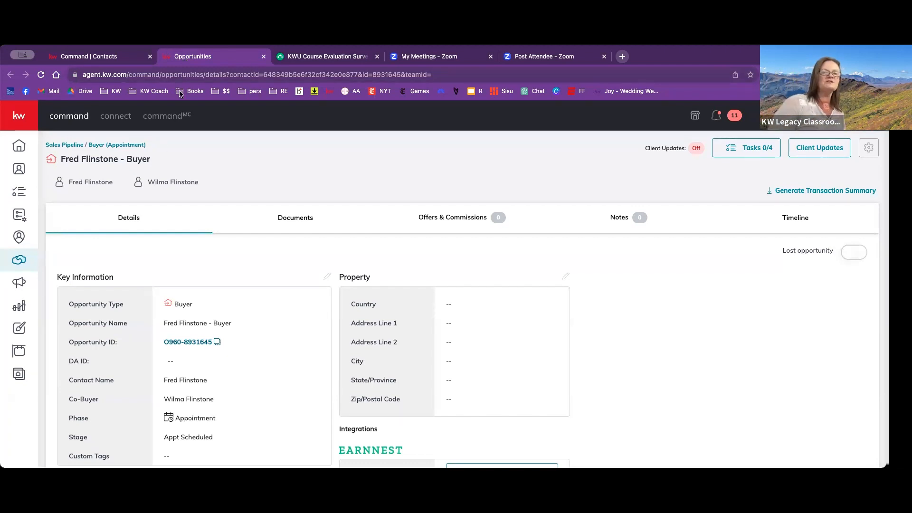
- Examine the opportunity's key information, key dates, property, integrations and parties to the transaction
scroll(254, 259, "down", 3)
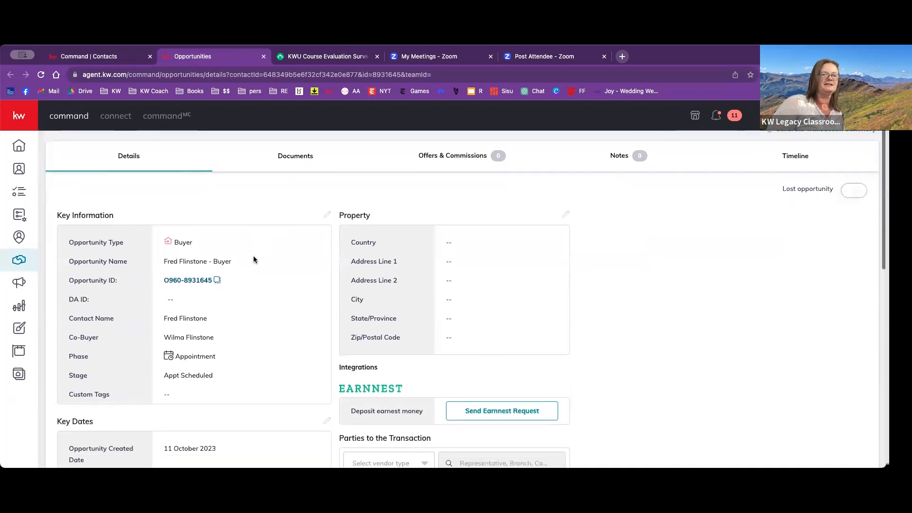
scroll(253, 259, "down", 3)
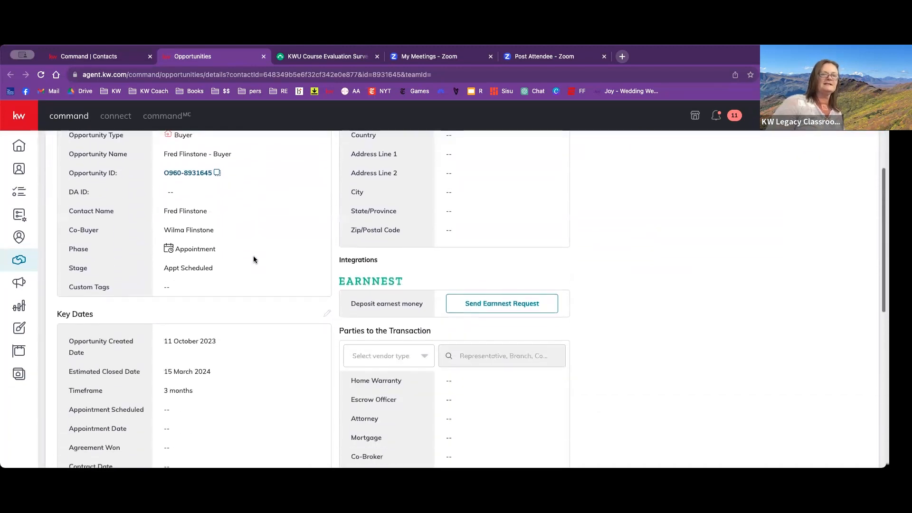
scroll(253, 259, "up", 5)
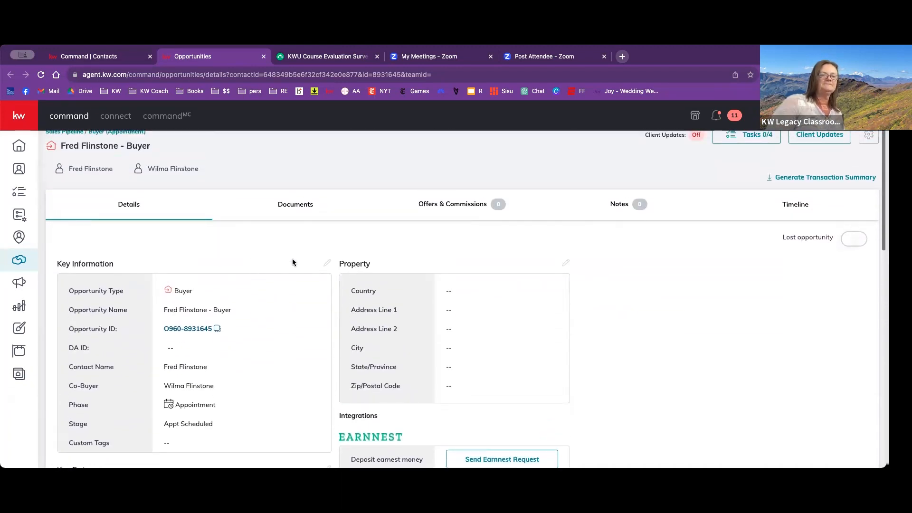
scroll(289, 259, "down", 5)
scroll(289, 259, "up", 3)
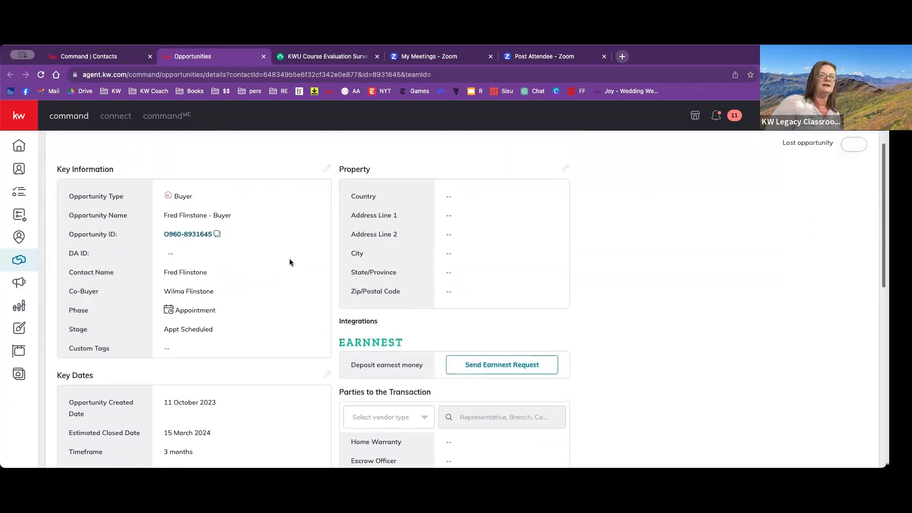
scroll(289, 260, "down", 4)
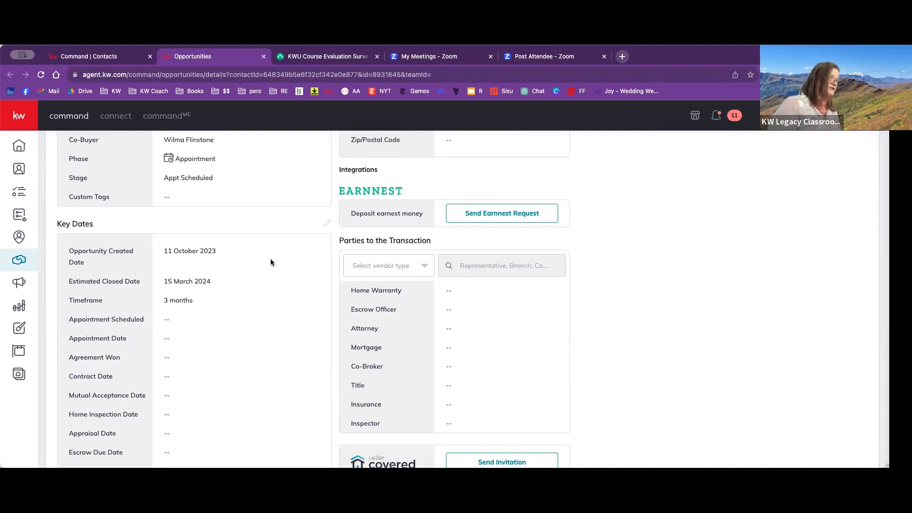
scroll(271, 260, "down", 1)
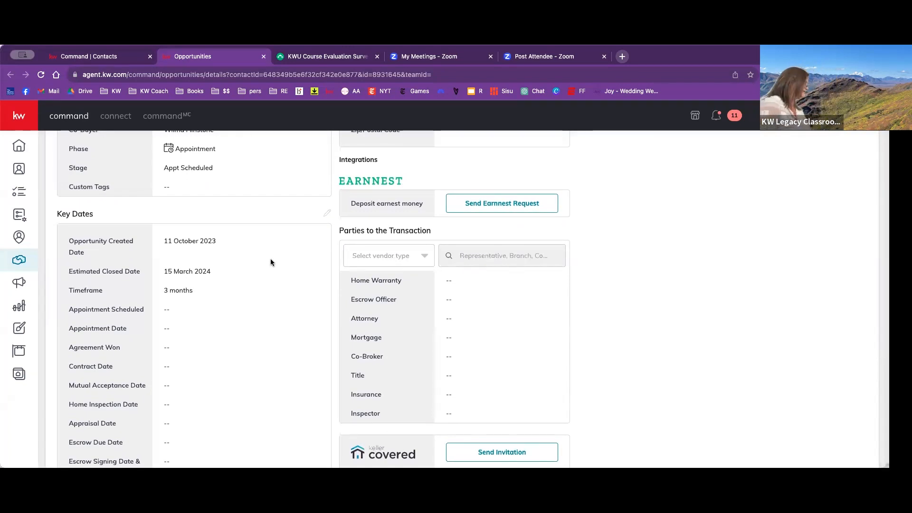
- Open the opportunity's general information for editing and set the estimated closed date to 12/29/2023
scroll(281, 262, "up", 10)
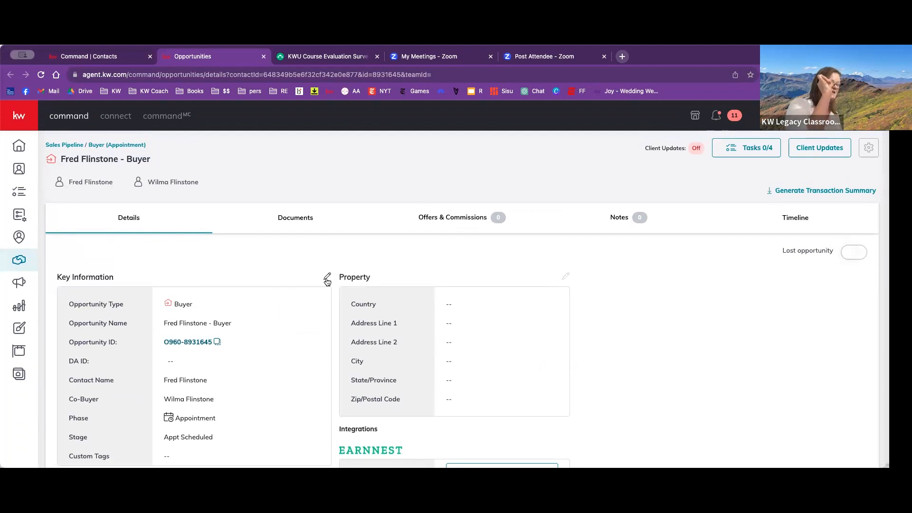
scroll(327, 281, "down", 4)
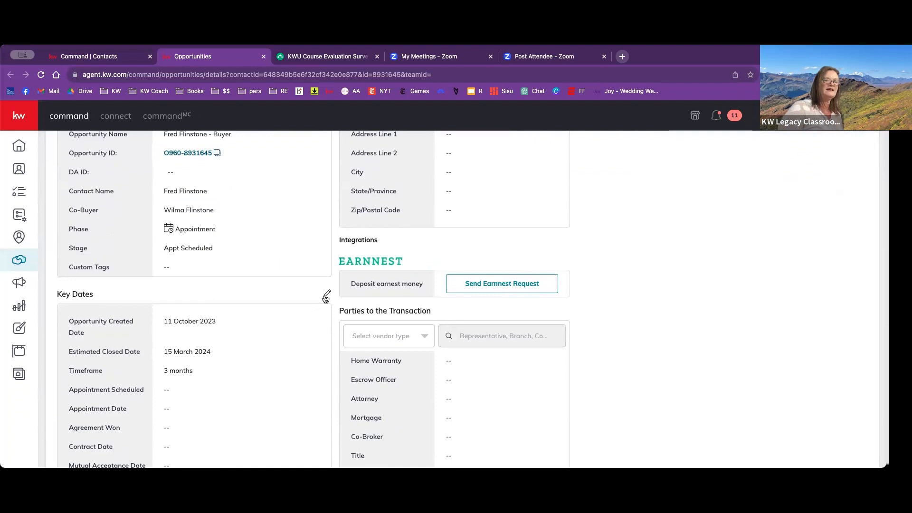
left_click(325, 295)
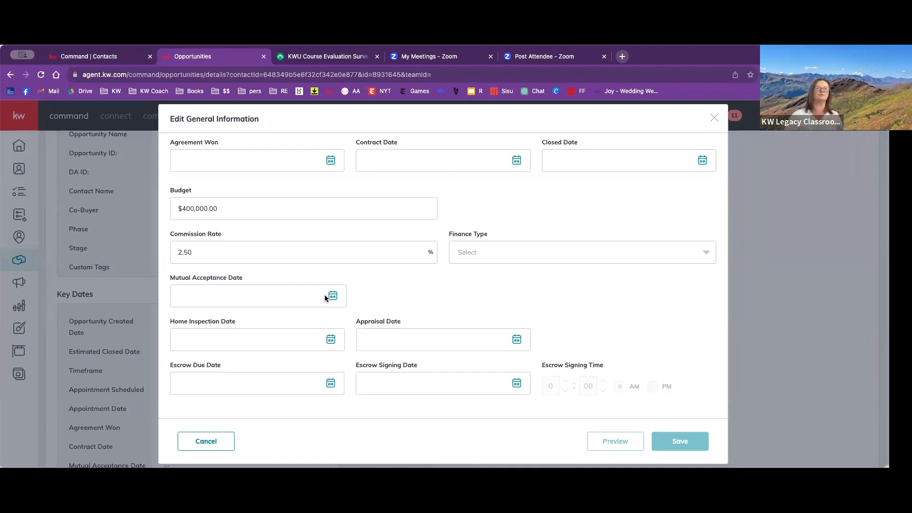
scroll(377, 283, "up", 5)
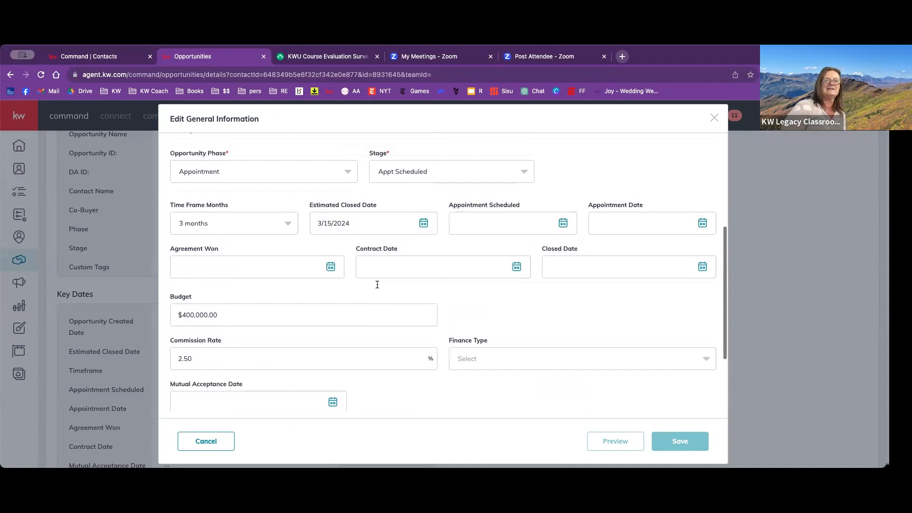
scroll(377, 285, "up", 5)
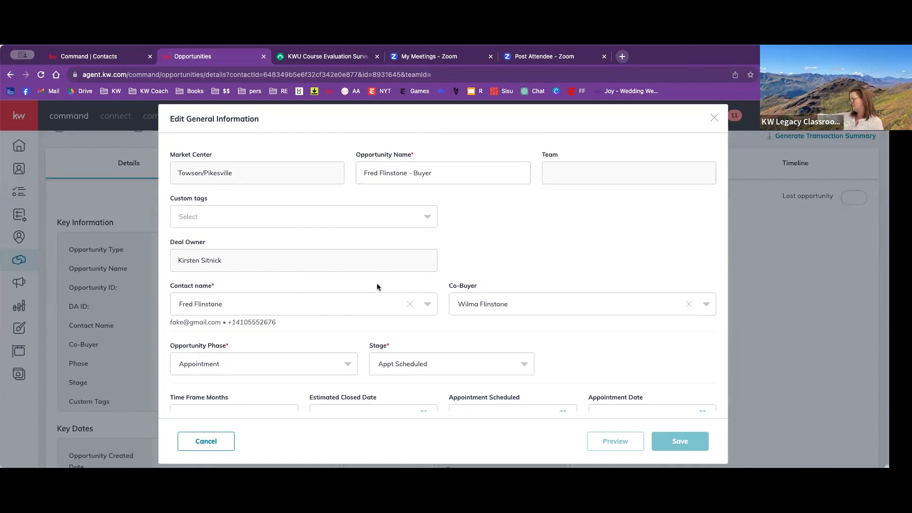
scroll(377, 284, "down", 5)
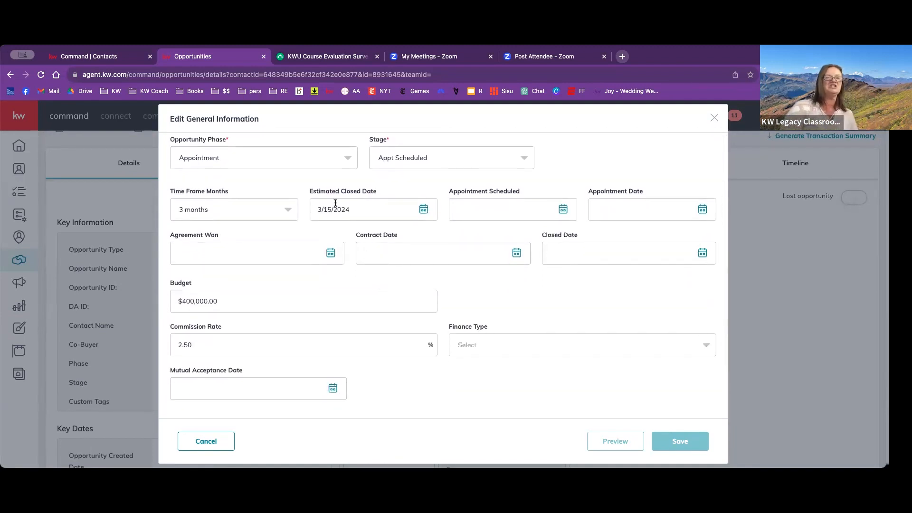
left_click(344, 208)
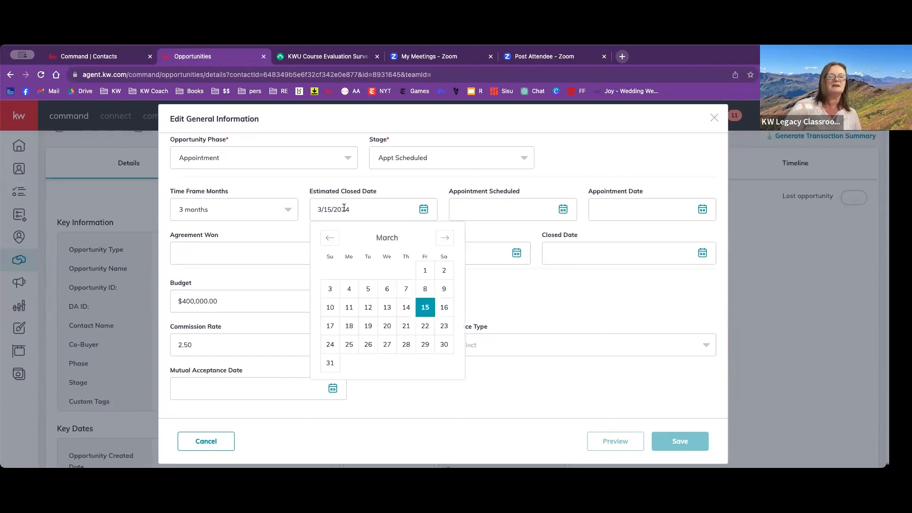
left_click(327, 238)
left_click(326, 238)
left_click(327, 238)
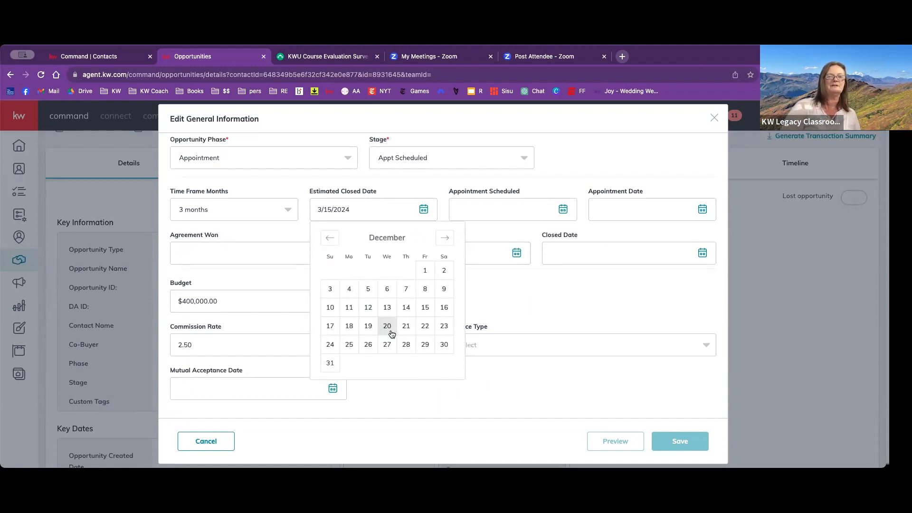
left_click(424, 345)
- Set Appointment Scheduled to 10/11/2023 and Appointment Date to 10/16/2023, and save the opportunity
left_click(467, 212)
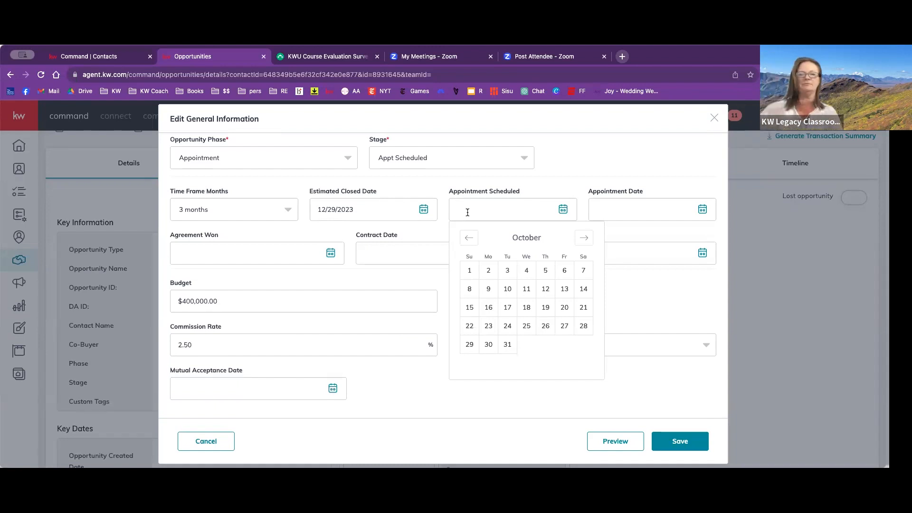
left_click(526, 289)
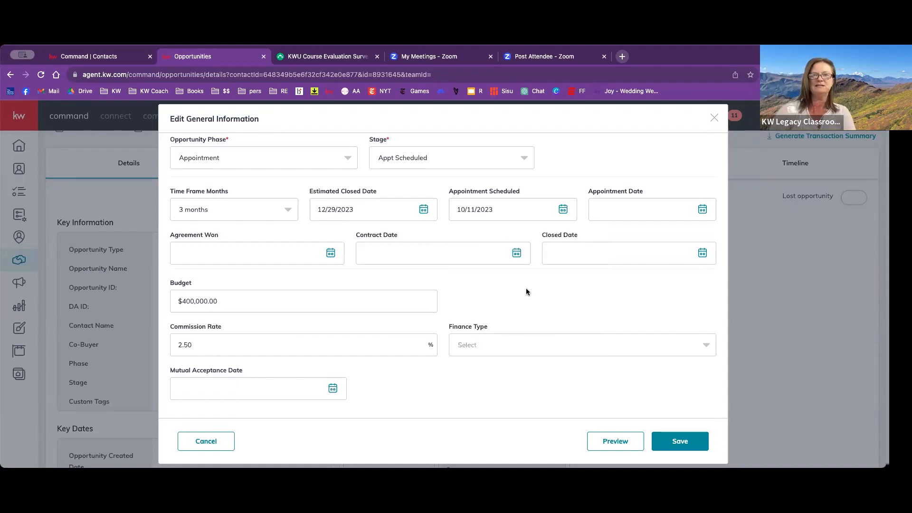
left_click(607, 212)
left_click(628, 306)
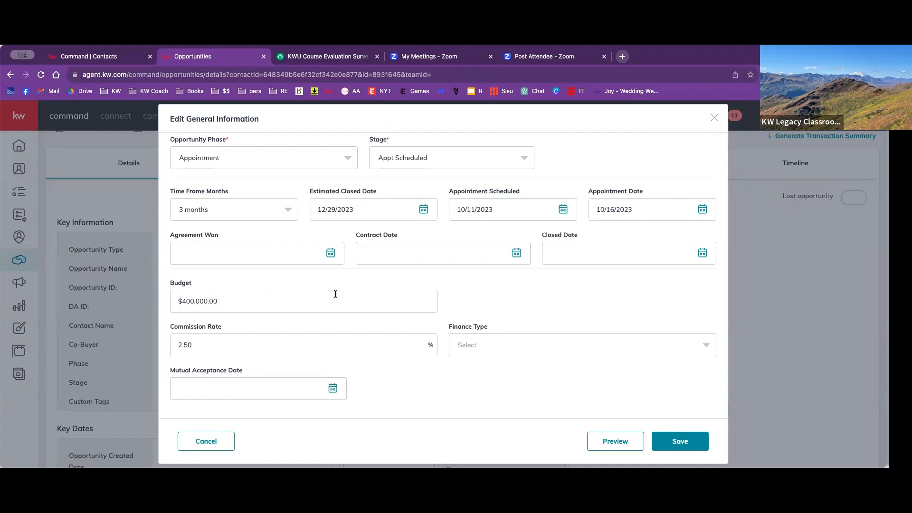
scroll(354, 247, "down", 1)
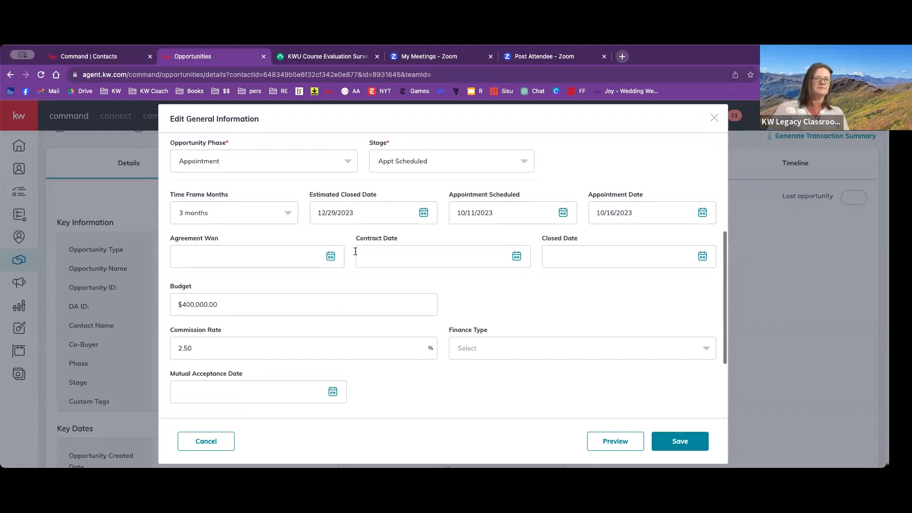
scroll(355, 251, "down", 5)
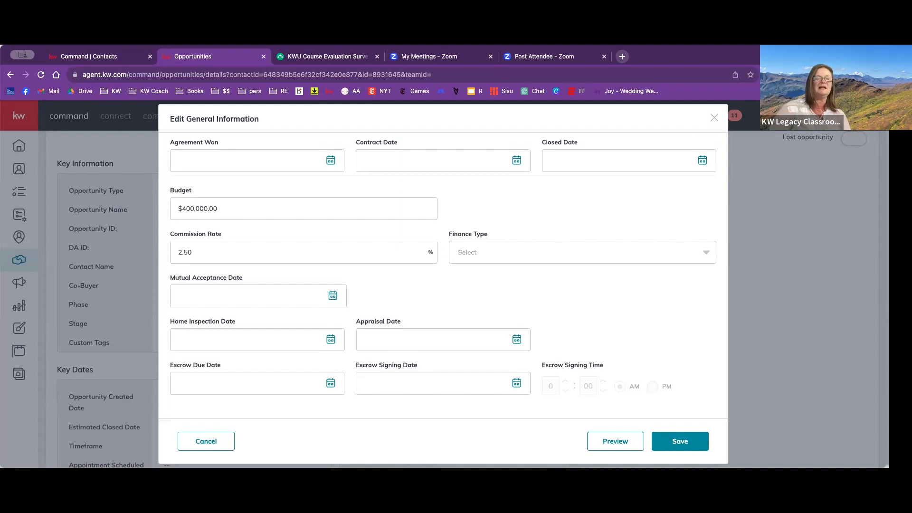
left_click(674, 444)
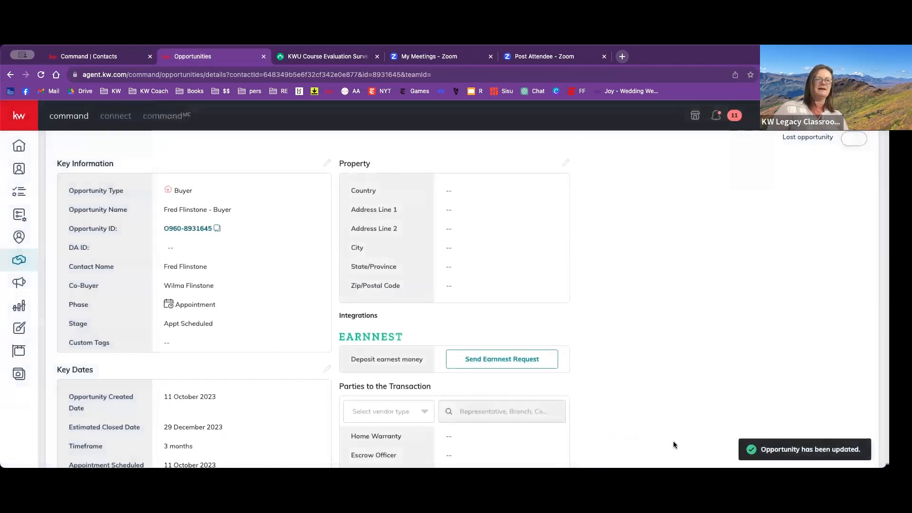
- Change the opportunity's stage to Post Appointment and save the change
scroll(286, 278, "up", 3)
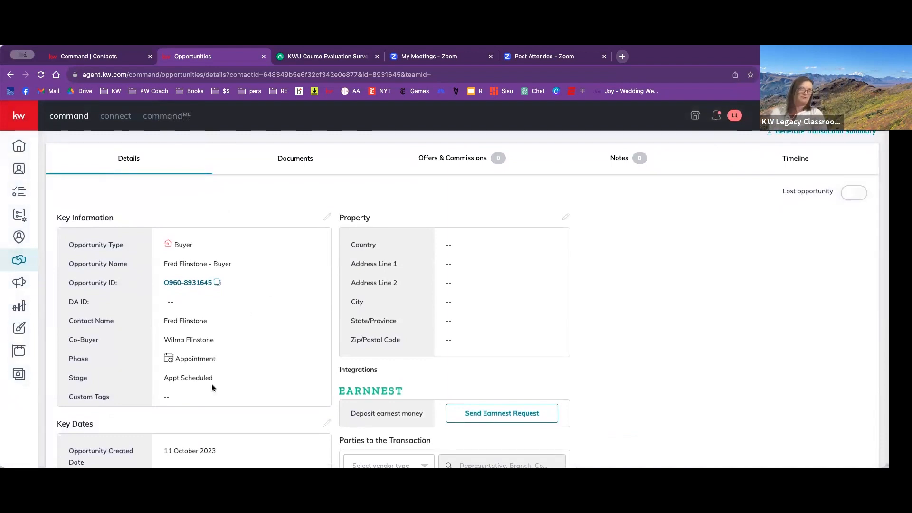
left_click(329, 217)
scroll(404, 311, "down", 2)
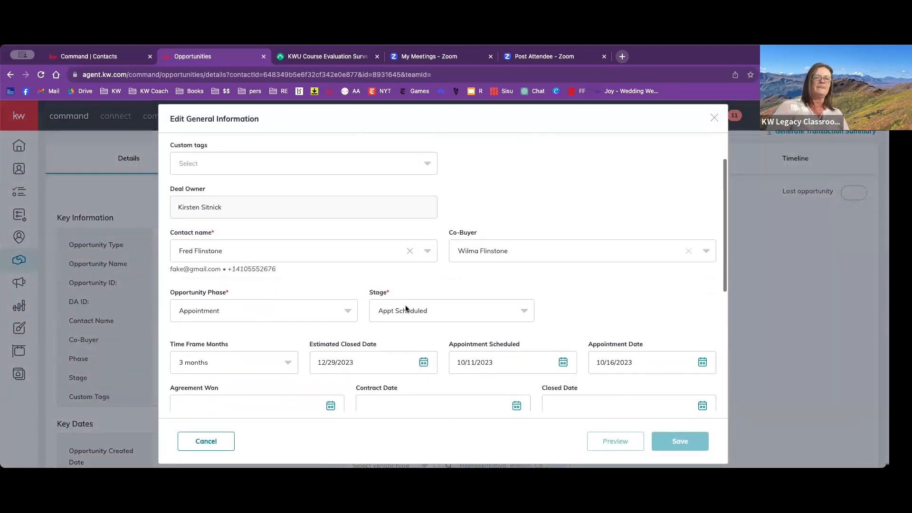
left_click(409, 310)
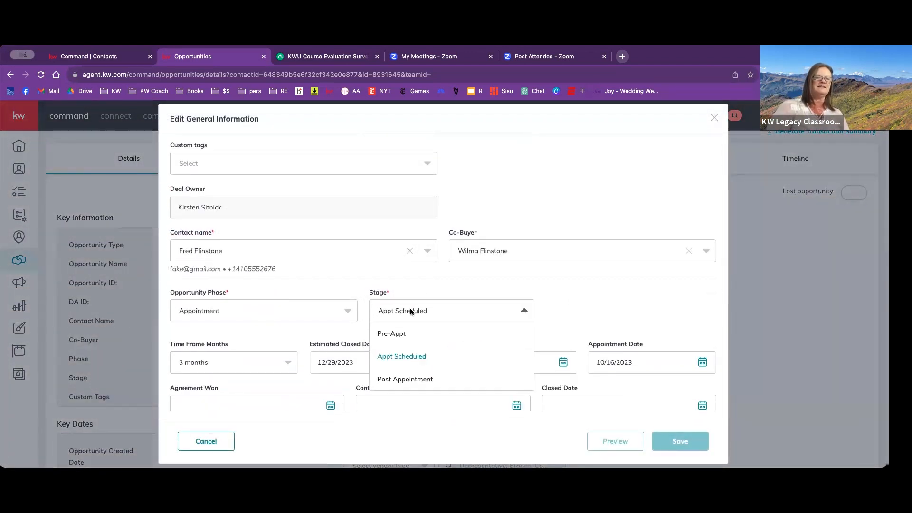
left_click(402, 380)
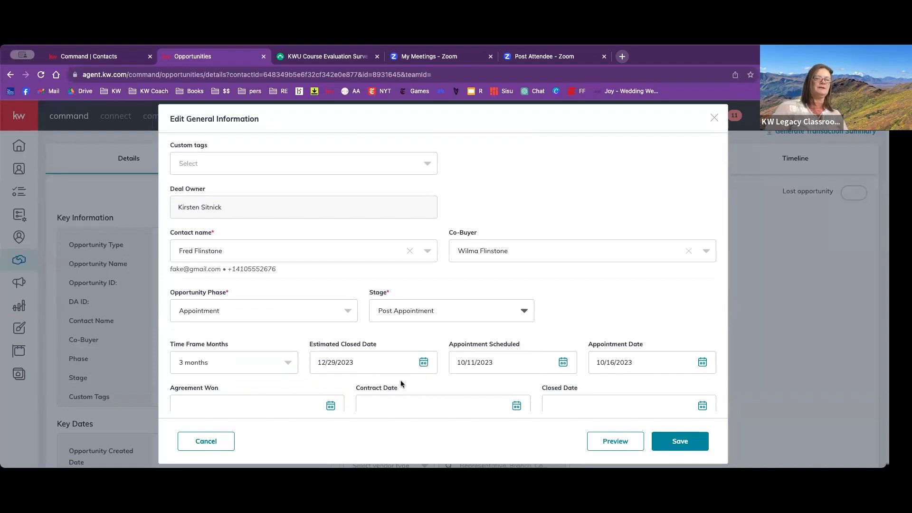
left_click(672, 442)
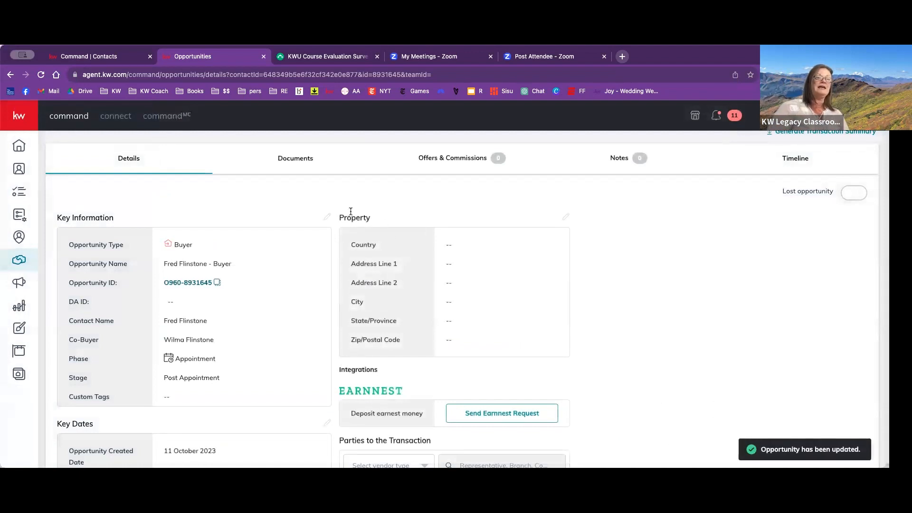
- Rename the opportunity with the property's street address in place of the buyer's name and save it
left_click(327, 217)
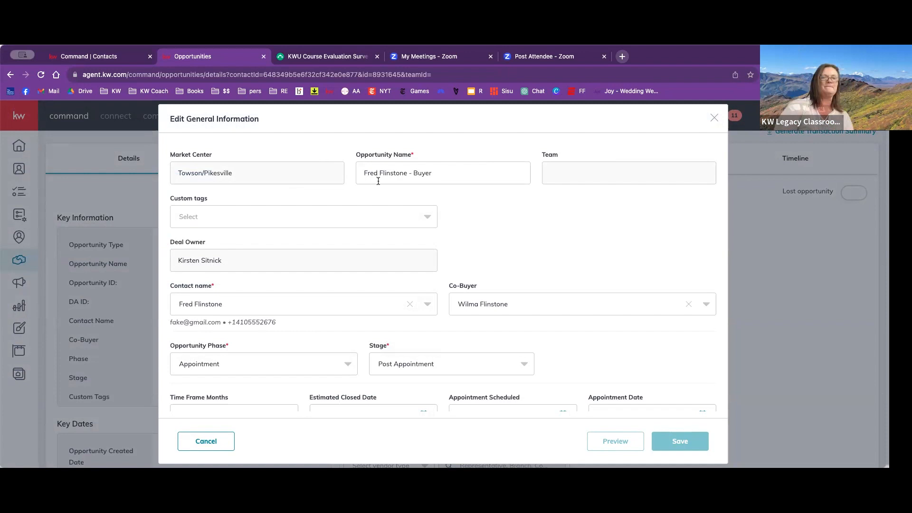
left_click_drag(431, 174, 340, 174)
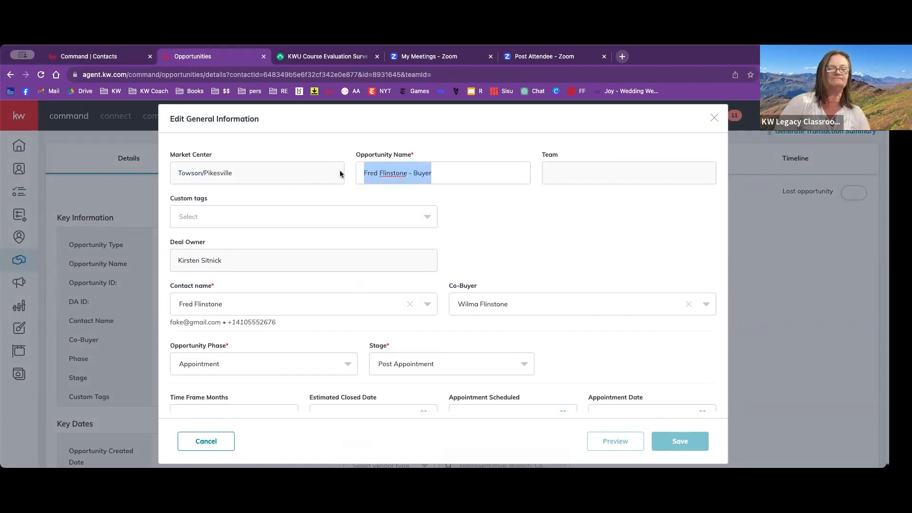
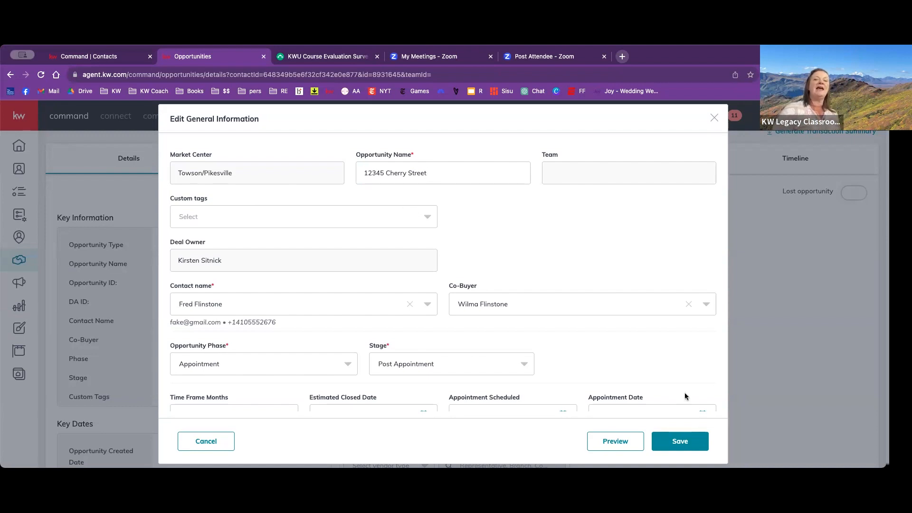
left_click(694, 442)
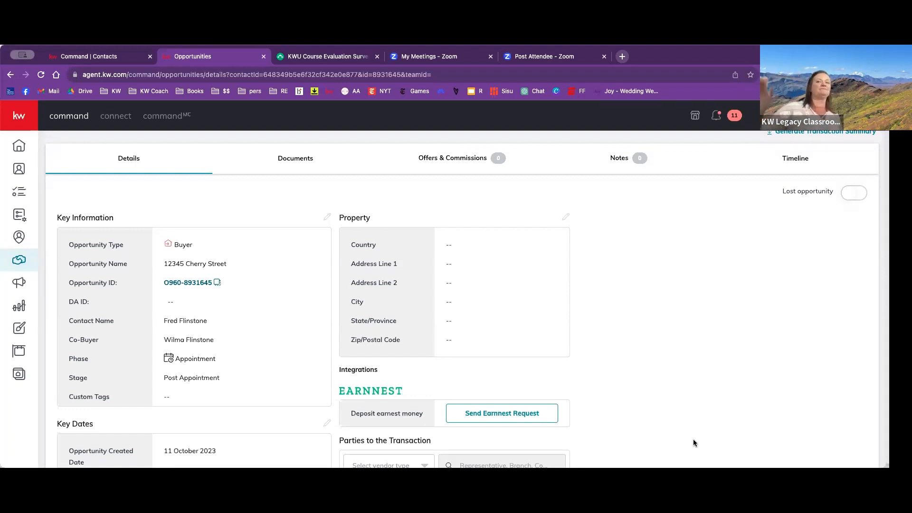
- Look over the opportunity's details, view the Earnnest request's introduction and sign-in page, and return to the opportunity
scroll(694, 443, "down", 3)
scroll(694, 443, "up", 1)
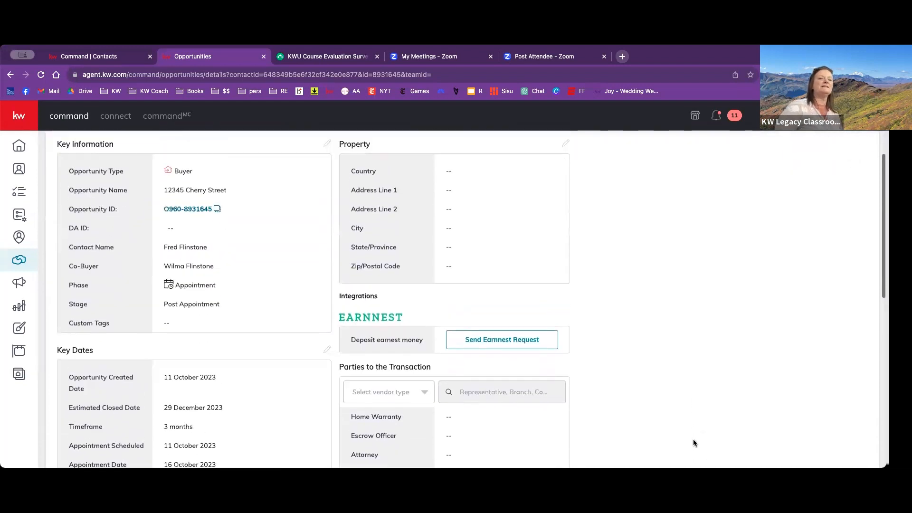
scroll(694, 439, "up", 1)
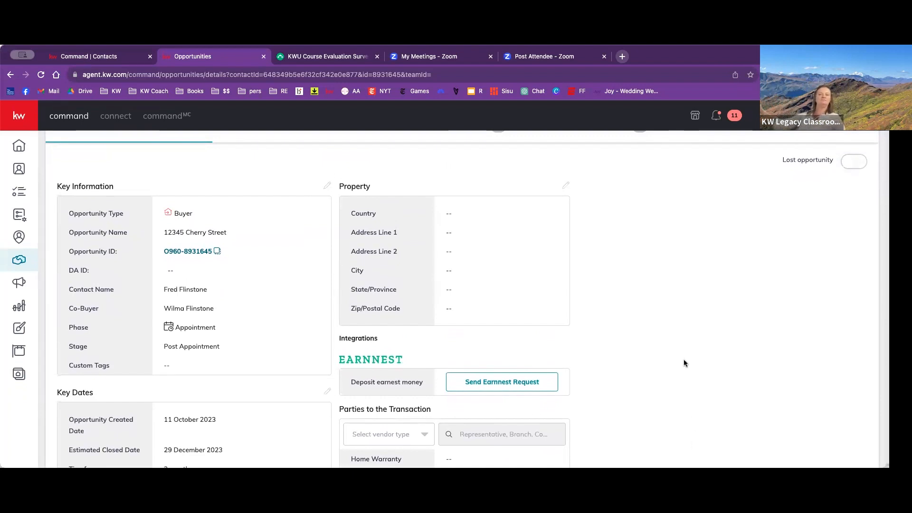
scroll(684, 363, "down", 3)
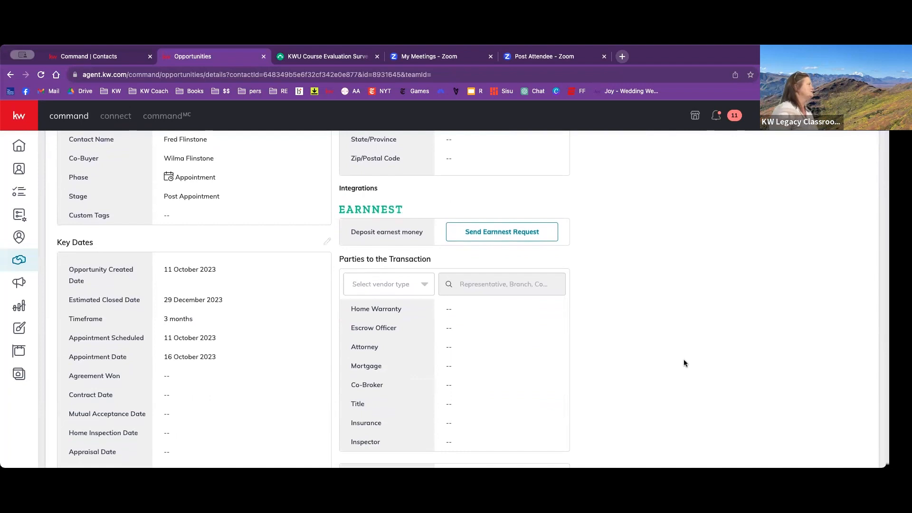
scroll(684, 363, "down", 1)
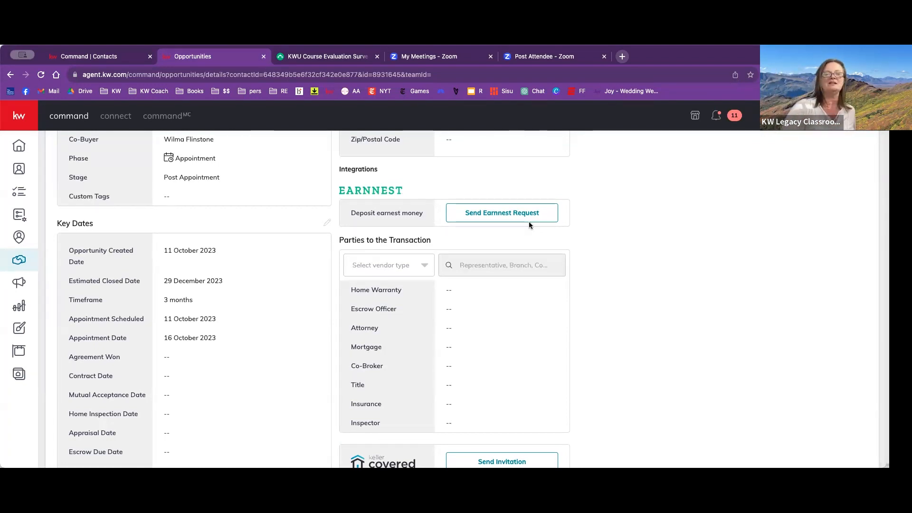
left_click(513, 218)
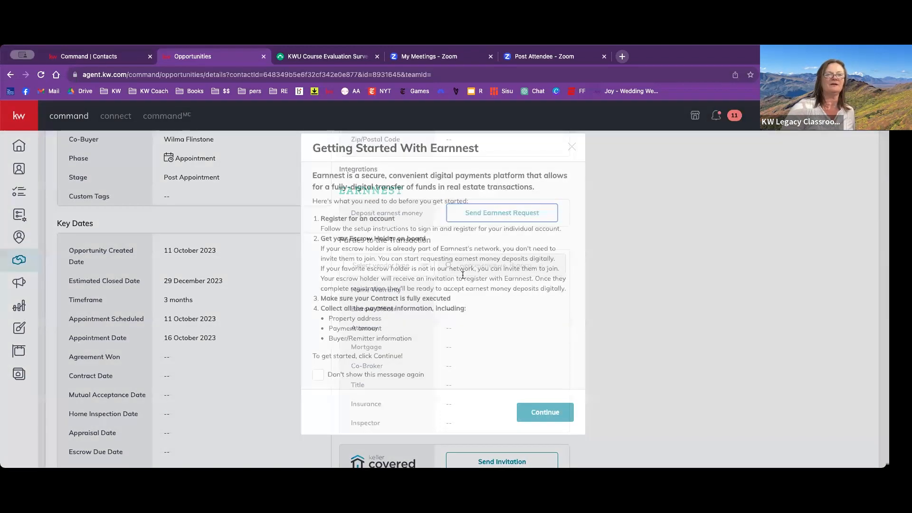
scroll(360, 367, "down", 3)
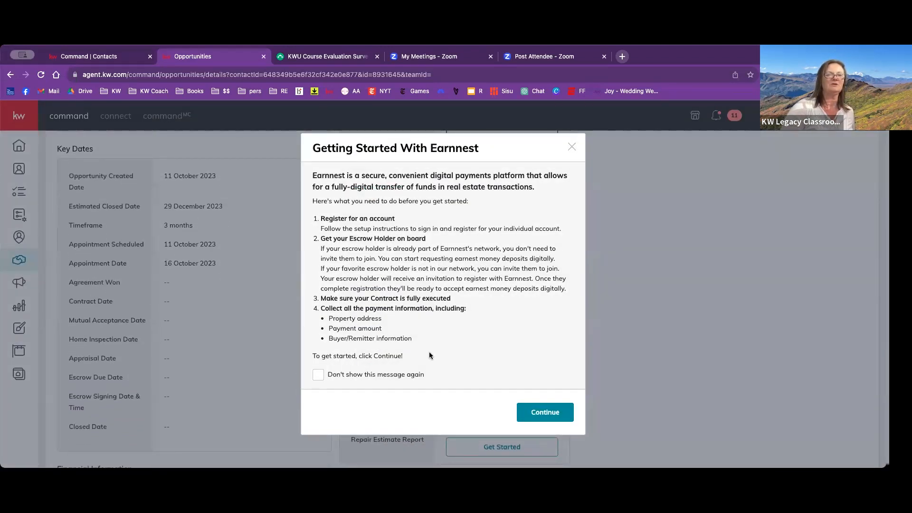
left_click(544, 412)
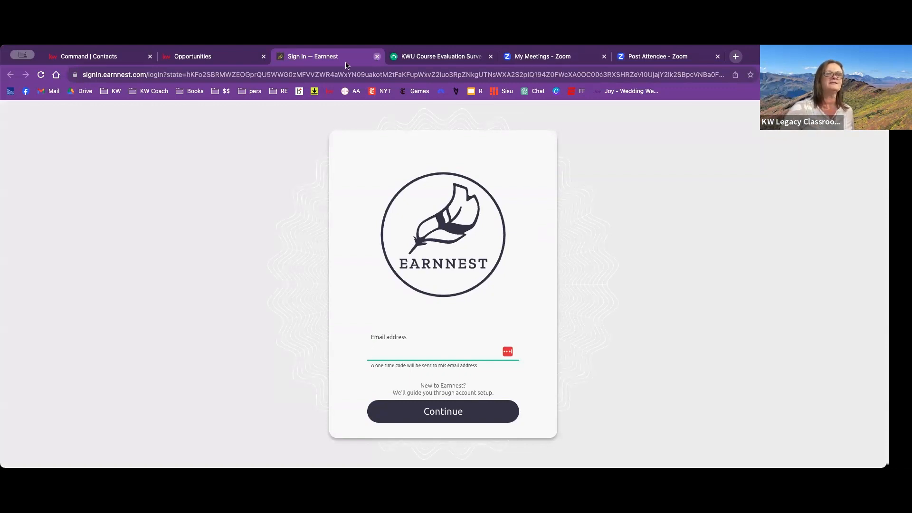
left_click(377, 56)
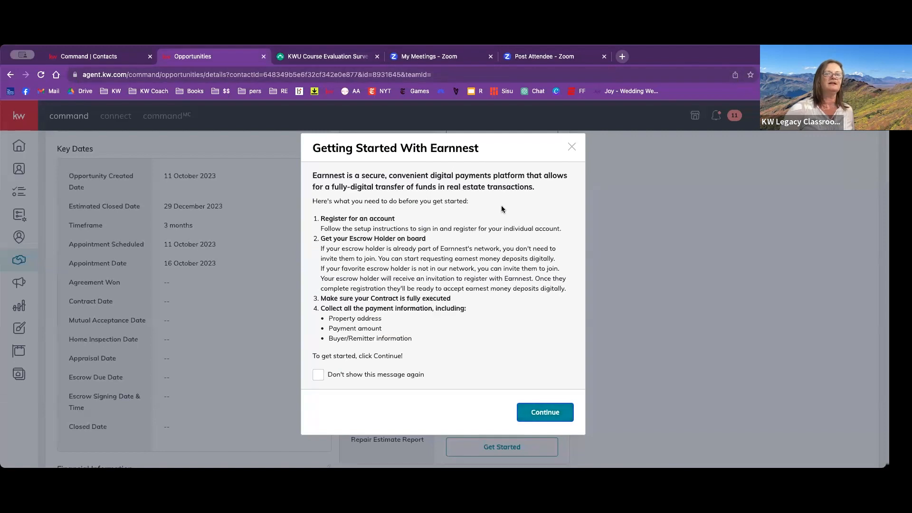
- Close the Earnnest introduction, search the contacts for the seller by name, and open that contact's opportunities
left_click(572, 146)
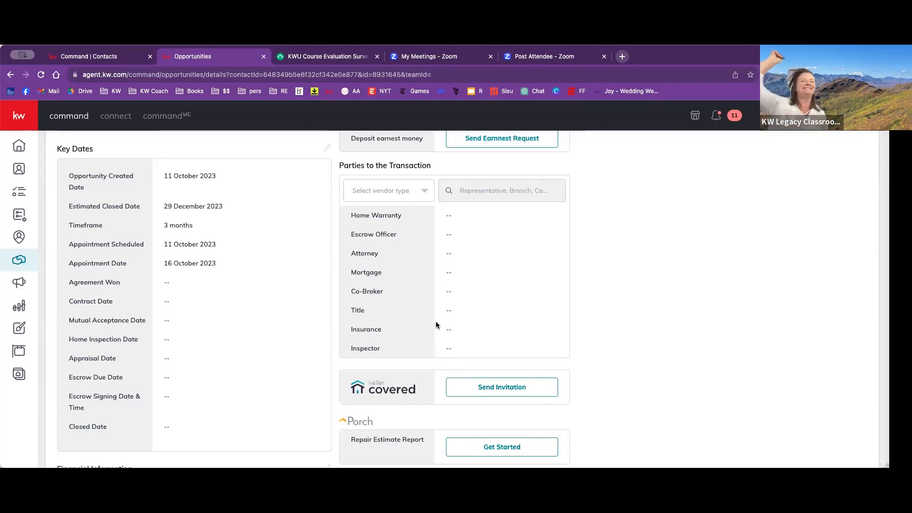
scroll(435, 321, "up", 8)
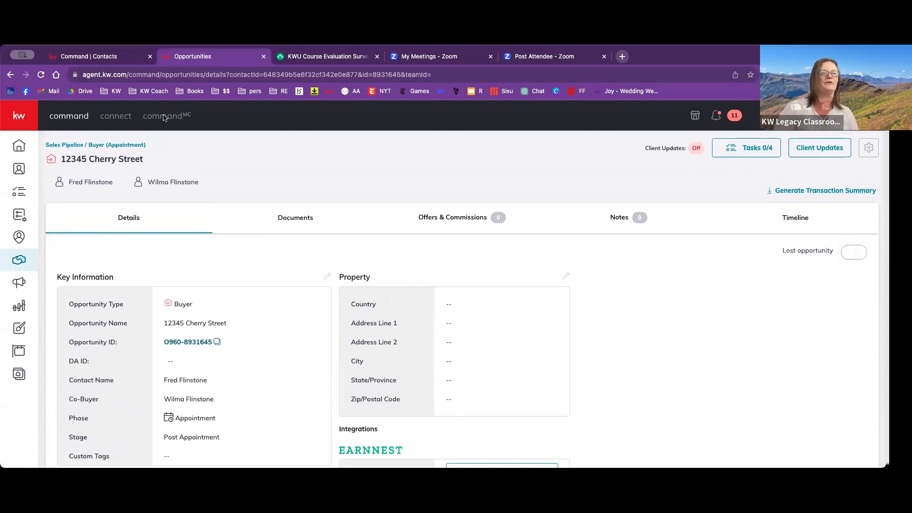
left_click(21, 170)
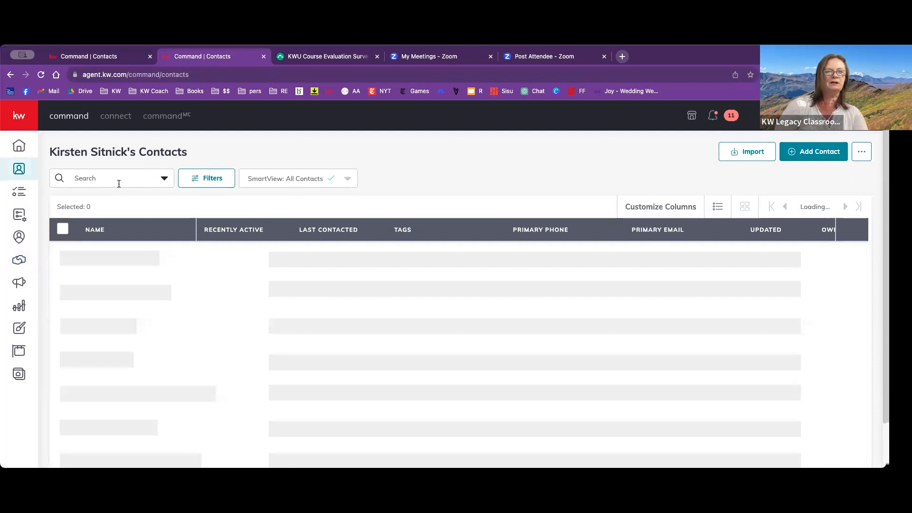
left_click(119, 184)
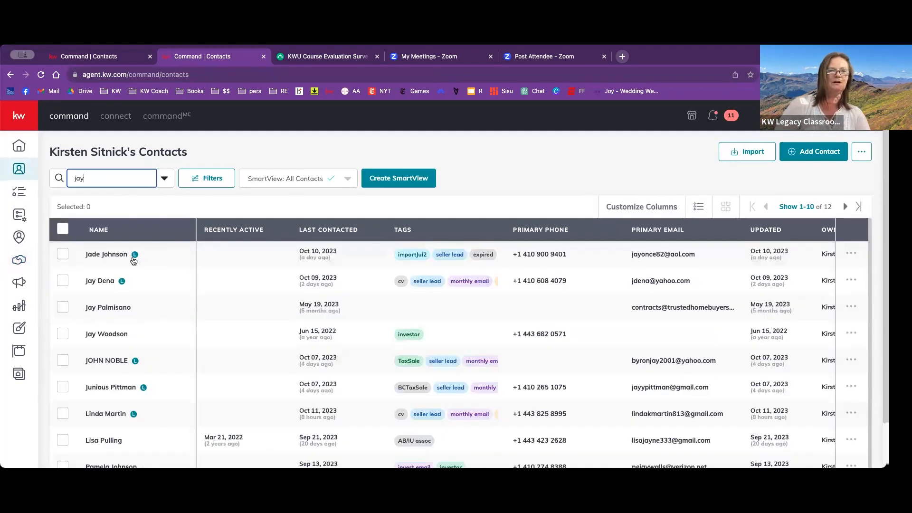
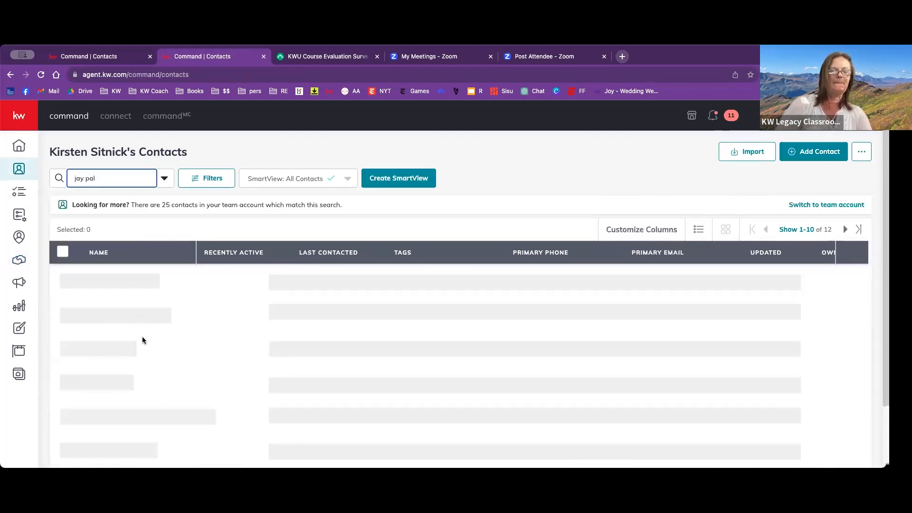
left_click(112, 256)
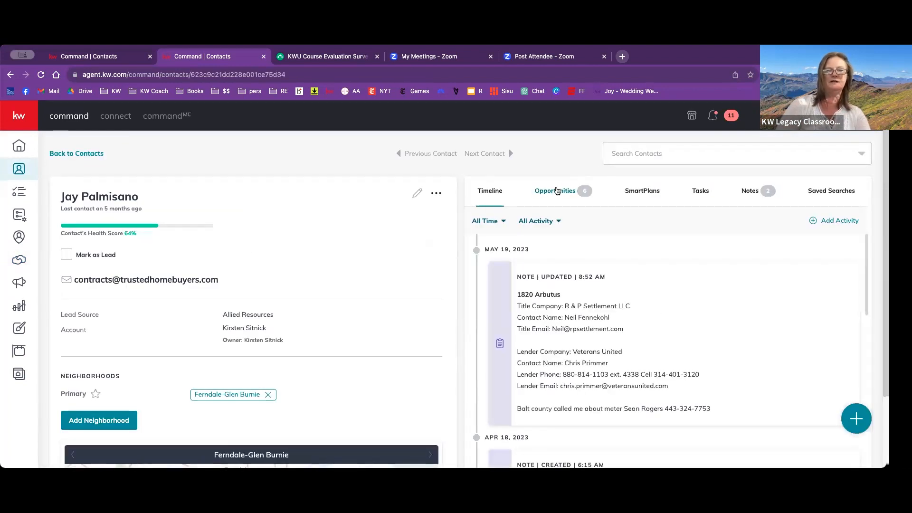
left_click(557, 190)
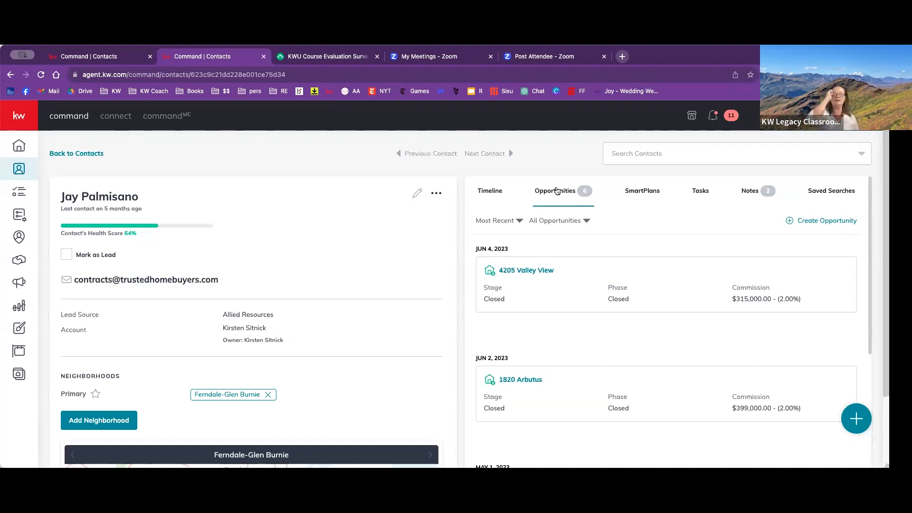
- Open the contact's Valley View listing opportunity and review its key dates, financial information and marketing designs
left_click(520, 271)
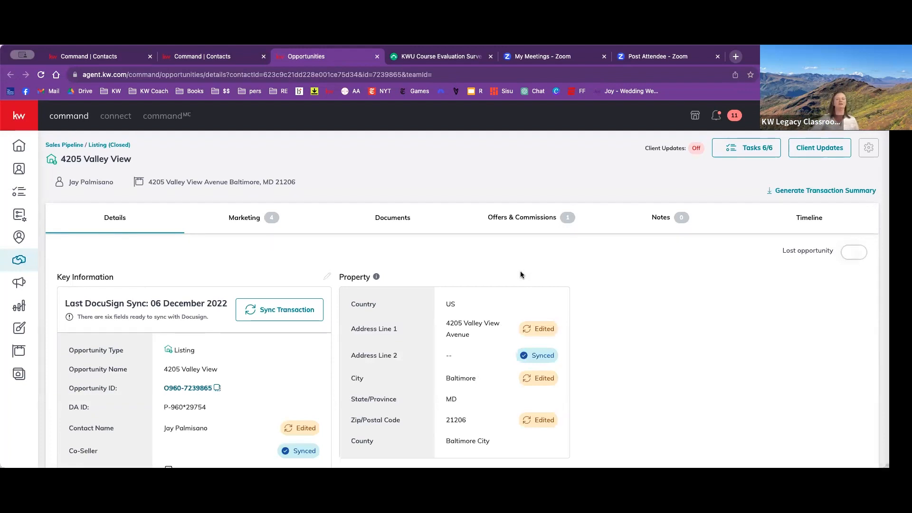
scroll(285, 326, "down", 5)
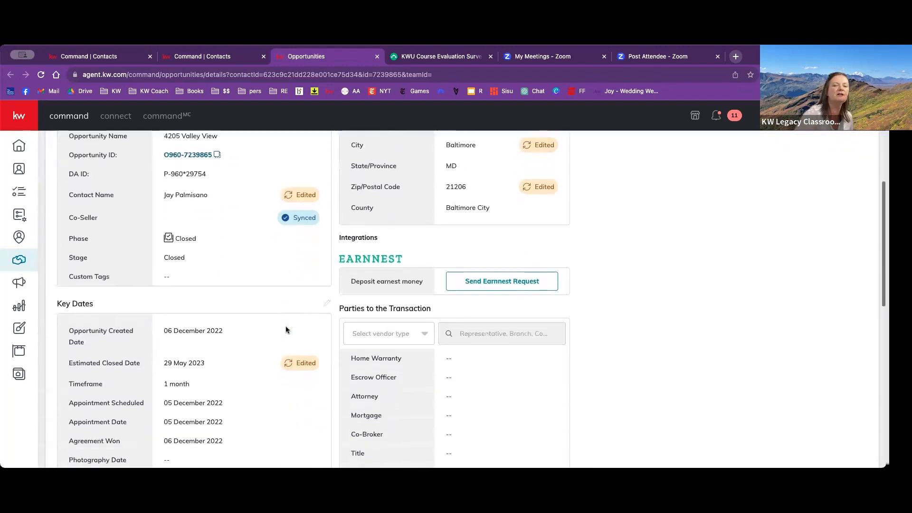
scroll(286, 329, "down", 8)
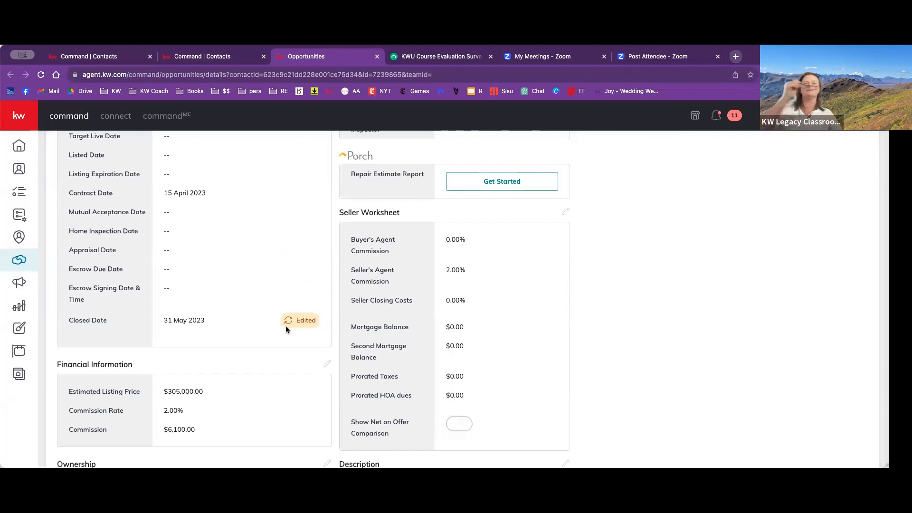
scroll(285, 327, "up", 10)
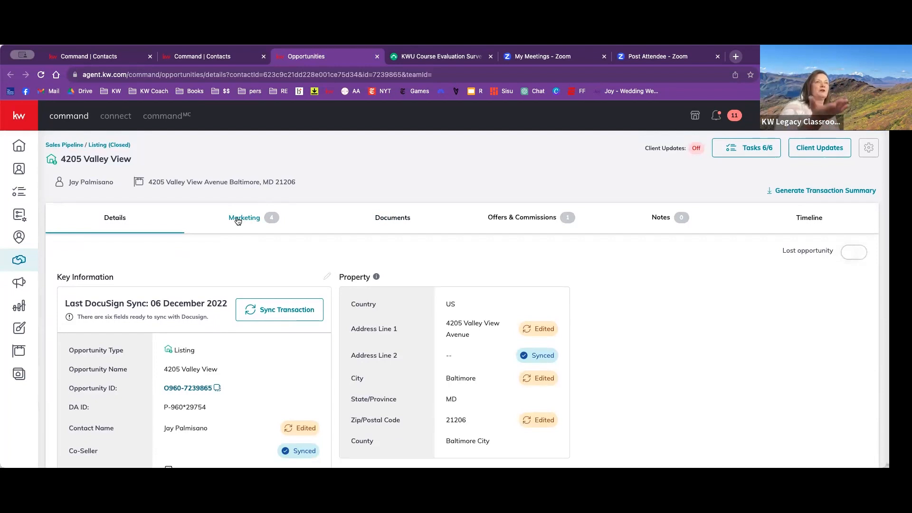
left_click(237, 219)
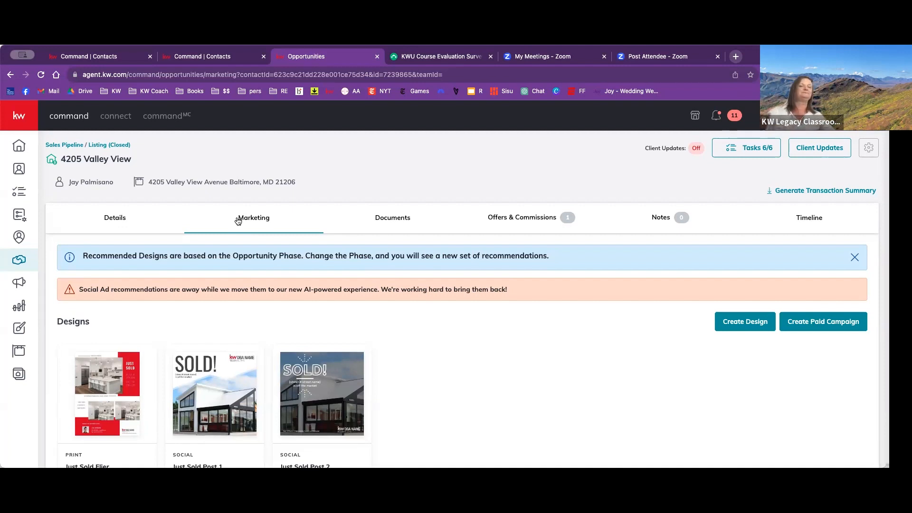
- Open the Valley View opportunity's documents and look over the first items of the Listed checklist
left_click(404, 219)
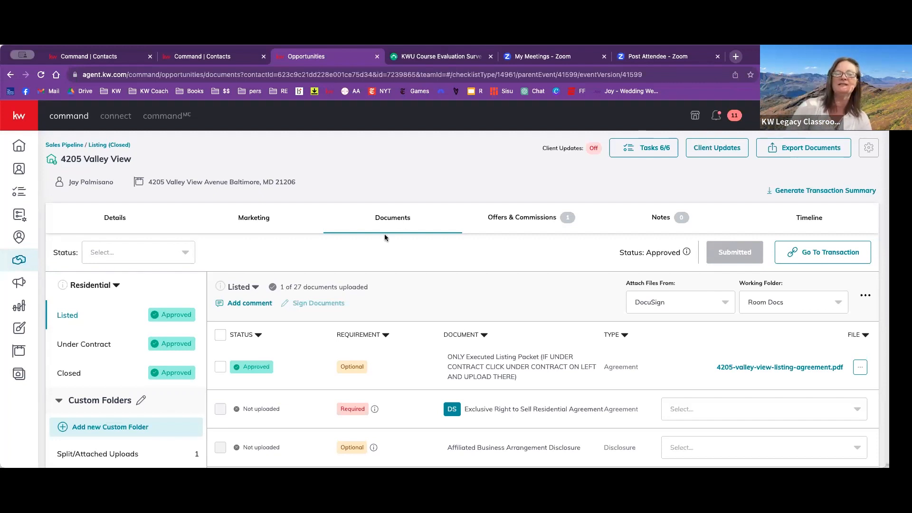
scroll(397, 284, "down", 1)
scroll(397, 285, "down", 3)
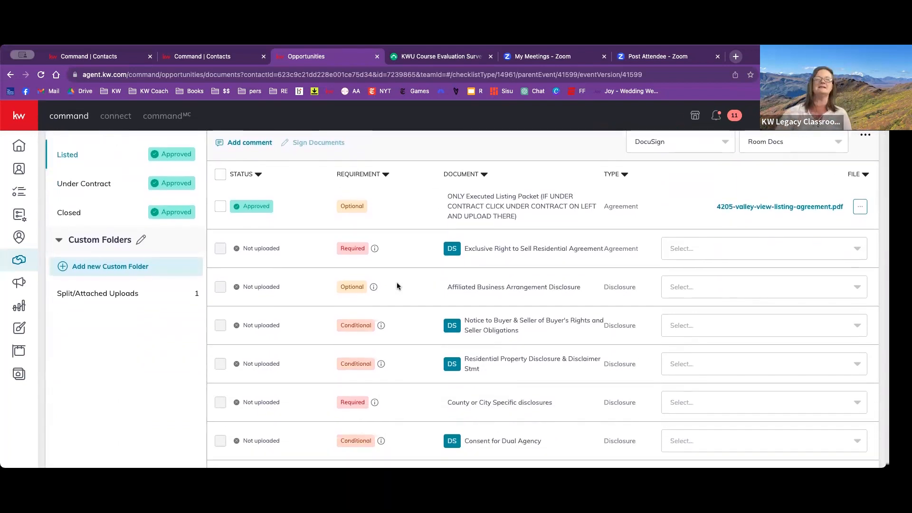
scroll(563, 284, "up", 3)
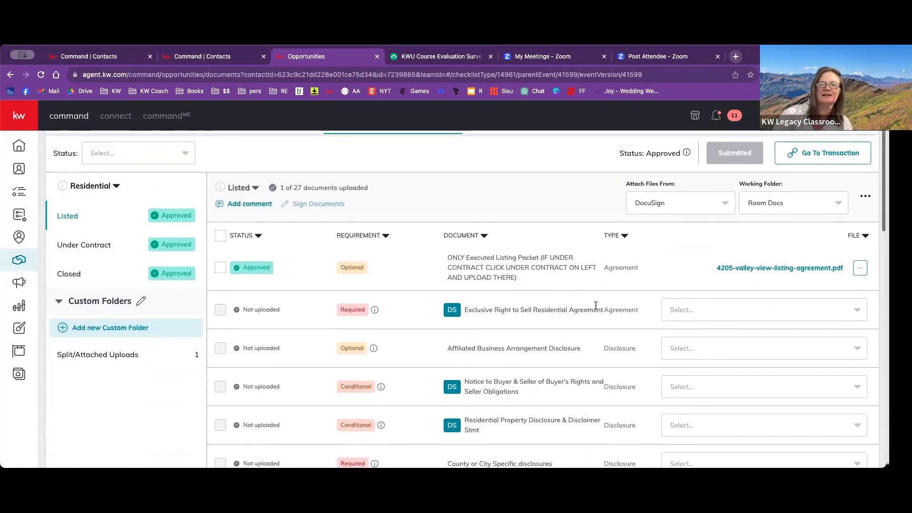
scroll(596, 305, "down", 4)
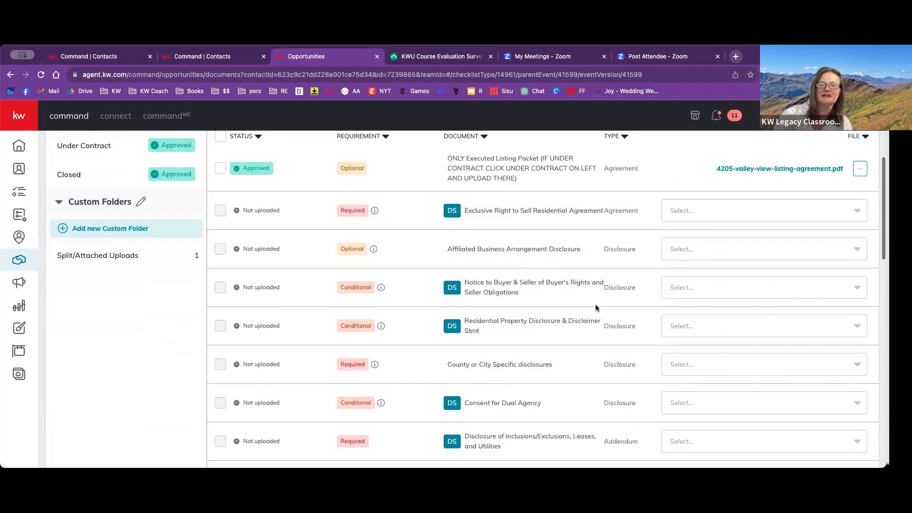
- View the files available for the Affiliated Business Arrangement Disclosure and the County or City Specific disclosures without attaching any
left_click(857, 252)
scroll(774, 299, "down", 5)
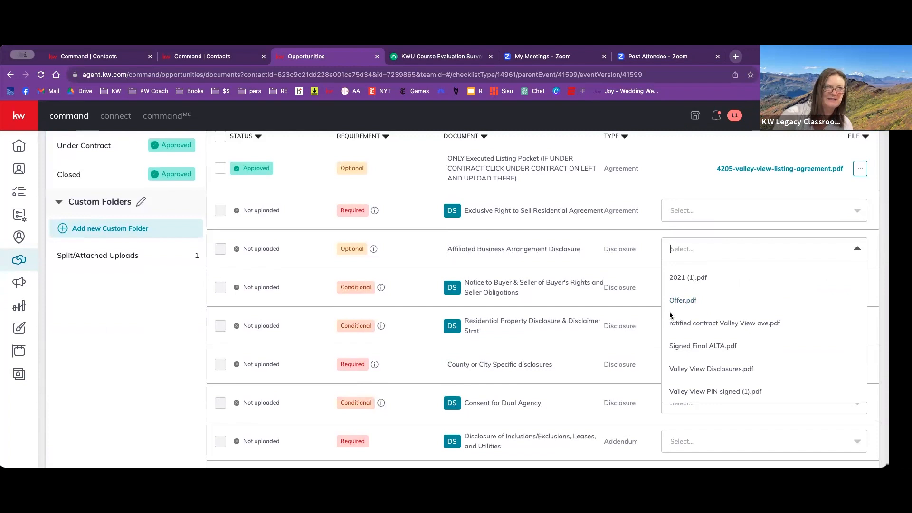
left_click(406, 241)
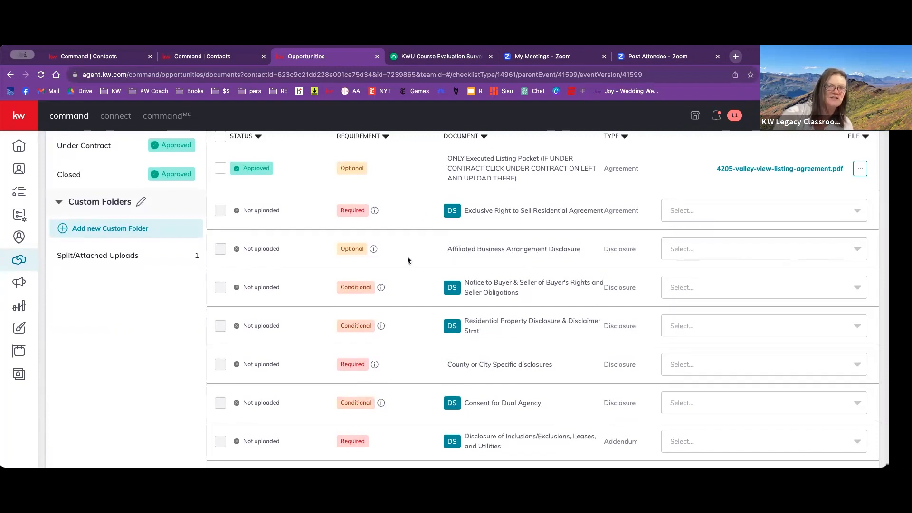
scroll(407, 257, "down", 2)
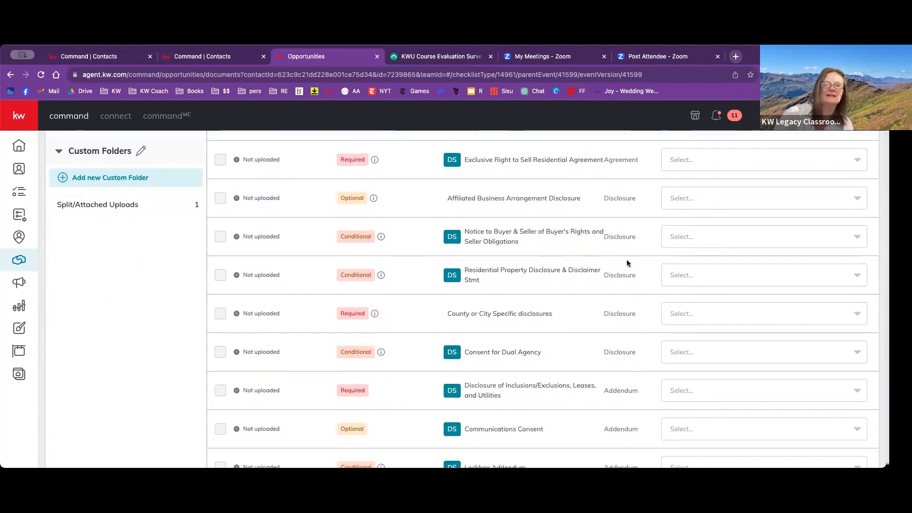
left_click(695, 314)
scroll(691, 380, "down", 5)
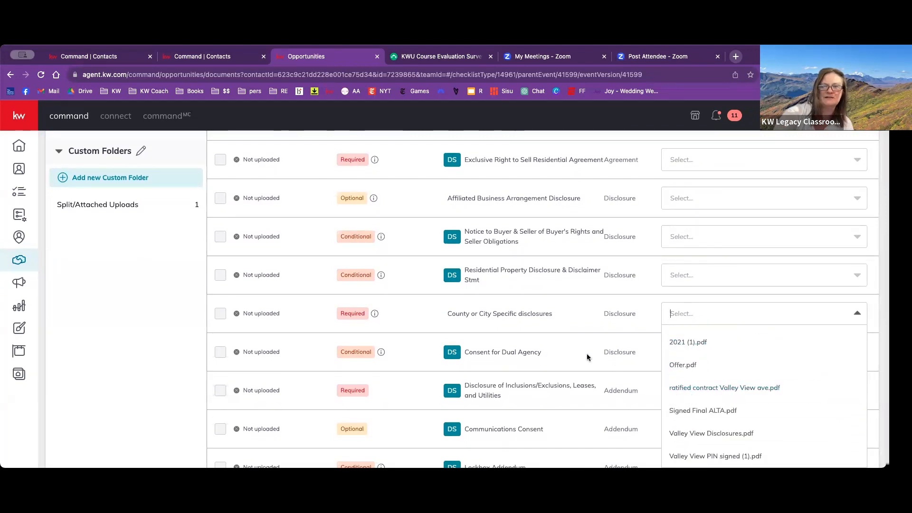
left_click(520, 322)
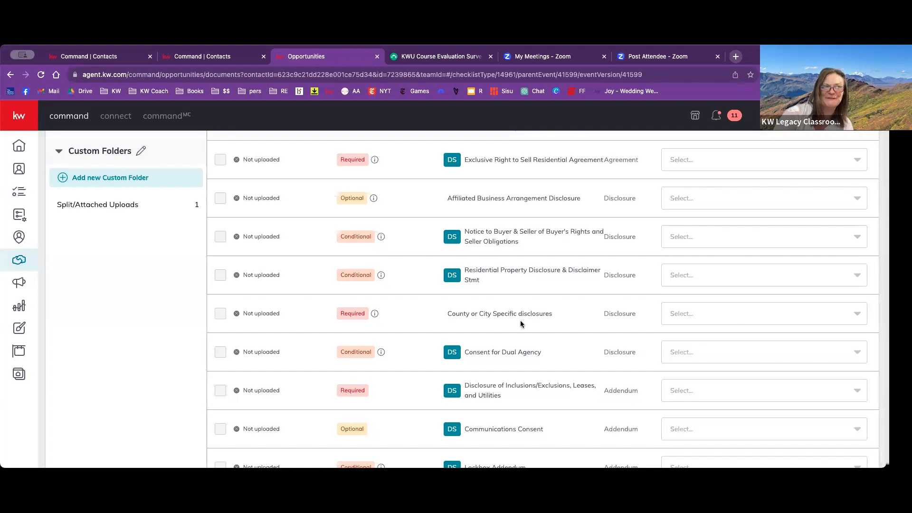
- Look through the remaining documents of the Listed checklist and return to its beginning
scroll(520, 322, "down", 3)
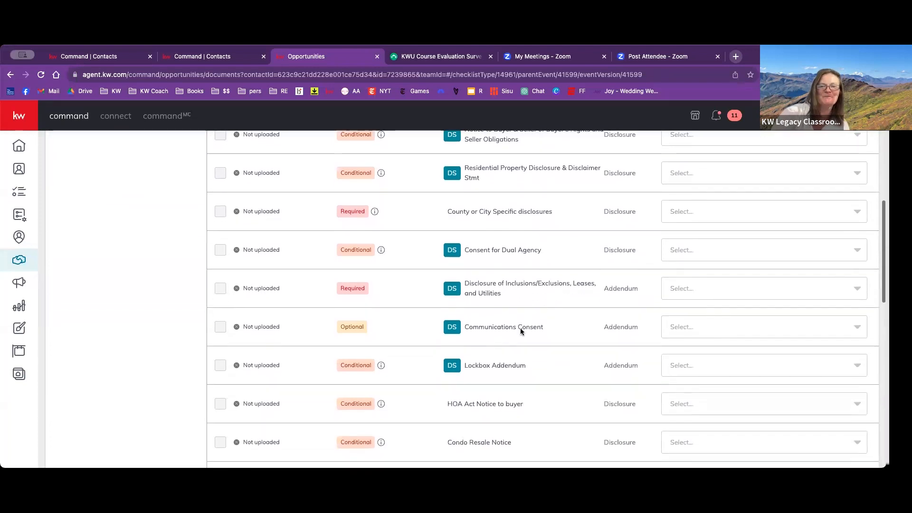
scroll(592, 355, "down", 3)
scroll(592, 356, "down", 7)
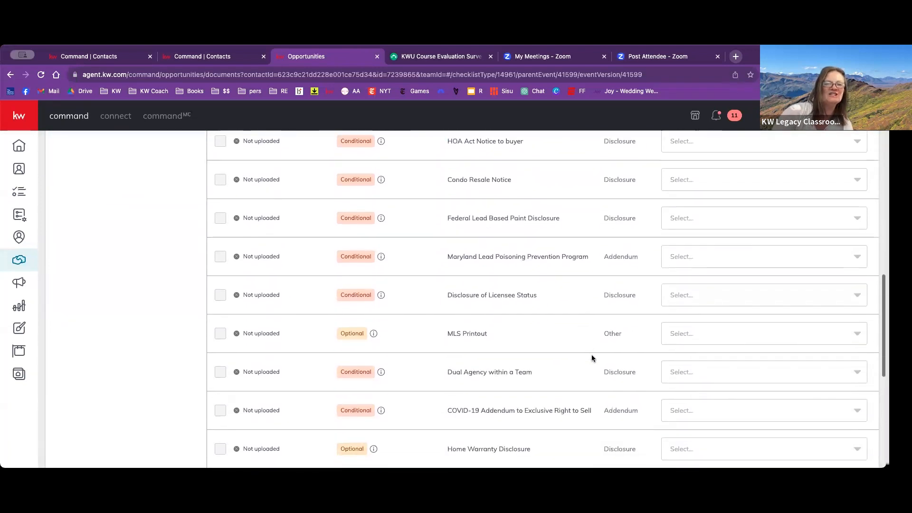
scroll(591, 359, "up", 15)
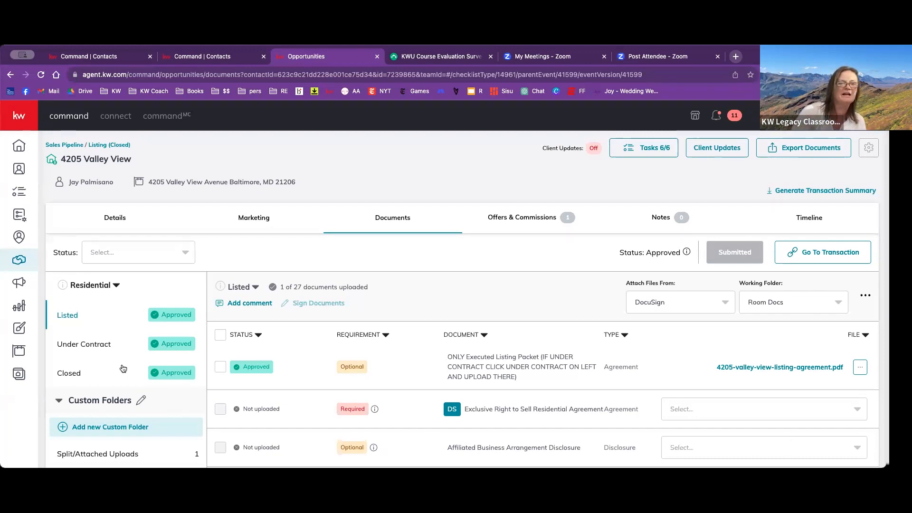
- View the Under Contract checklist briefly and go back to the Listed checklist to compare its documents
left_click(103, 354)
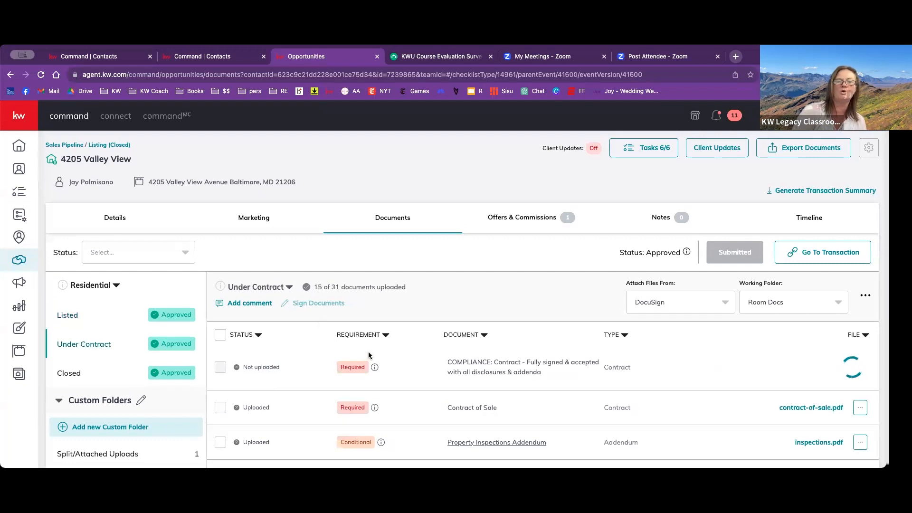
scroll(369, 352, "down", 2)
left_click(68, 252)
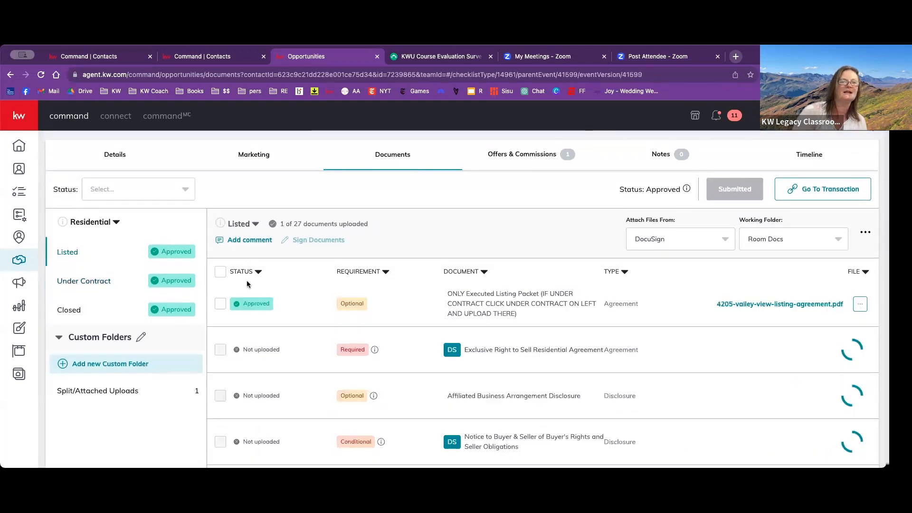
scroll(289, 307, "down", 3)
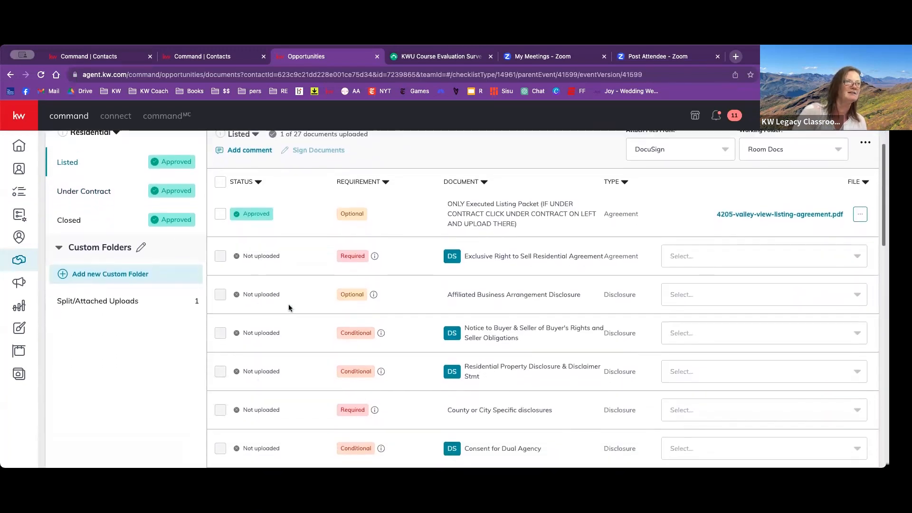
scroll(289, 307, "down", 1)
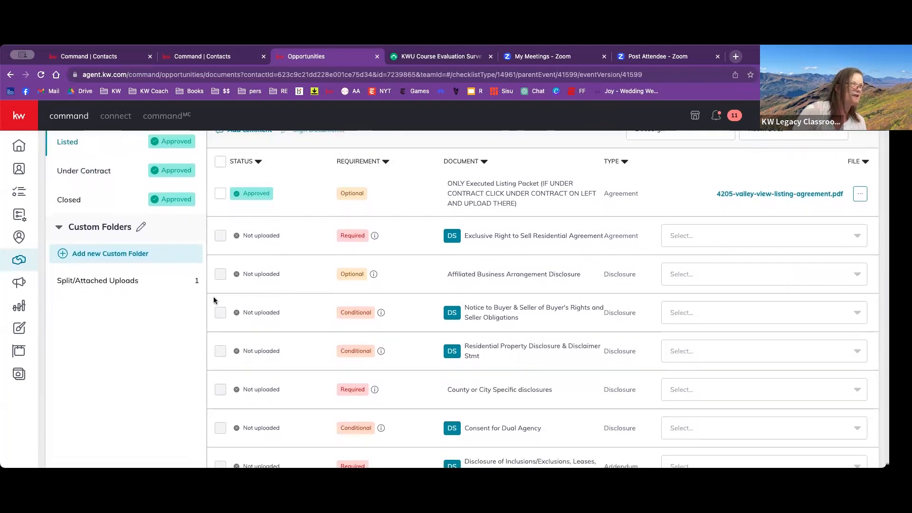
scroll(145, 259, "up", 2)
- Open the Under Contract checklist and examine the status, requirement and attached file of each document
left_click(113, 239)
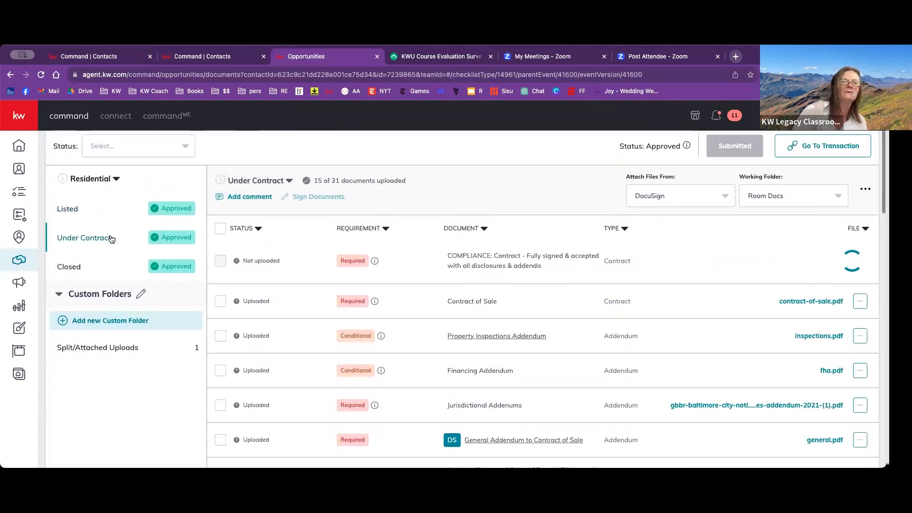
scroll(355, 300, "down", 3)
scroll(355, 301, "up", 3)
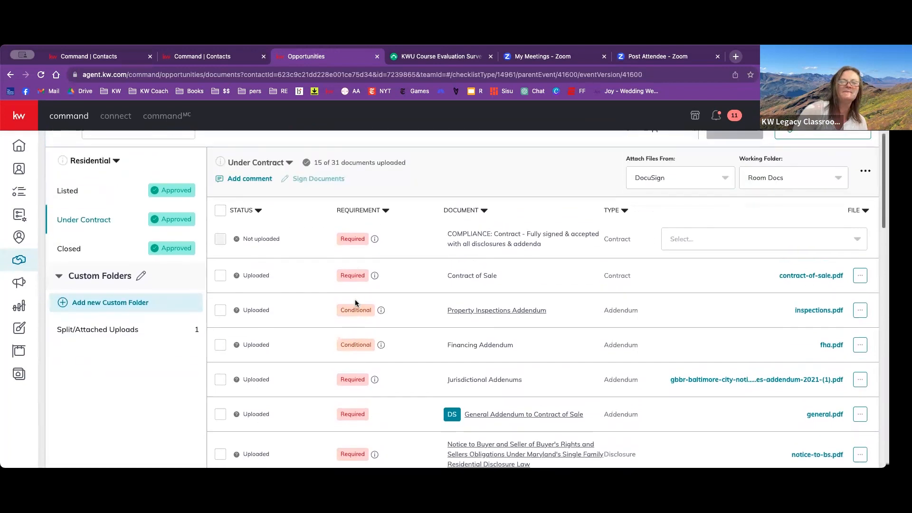
scroll(355, 301, "down", 3)
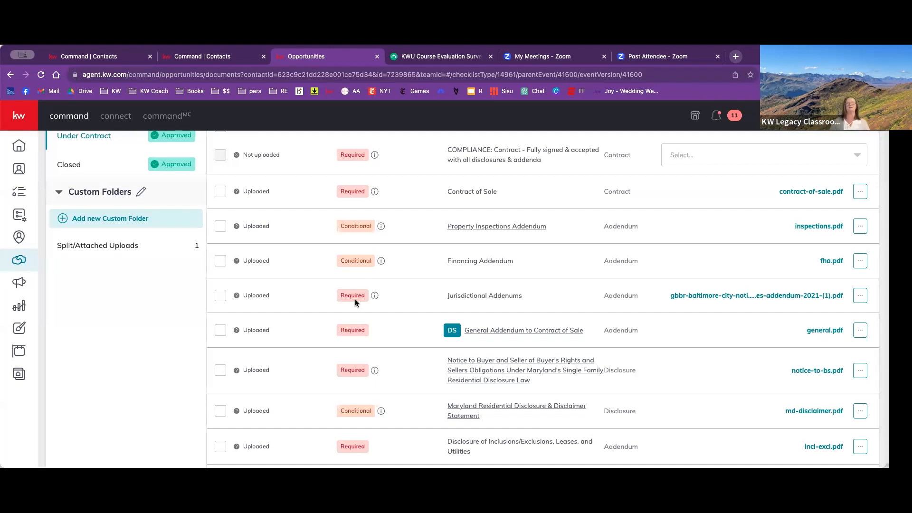
scroll(354, 300, "down", 10)
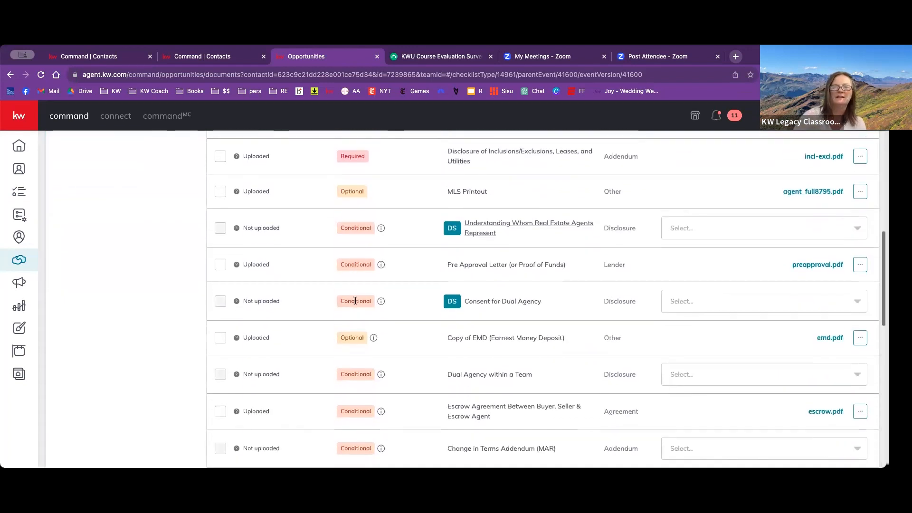
scroll(786, 247, "down", 2)
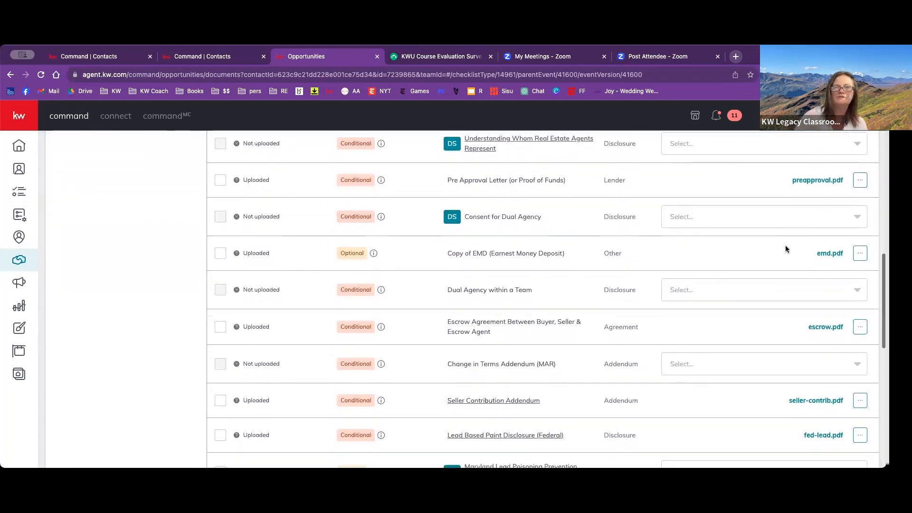
scroll(811, 232, "down", 4)
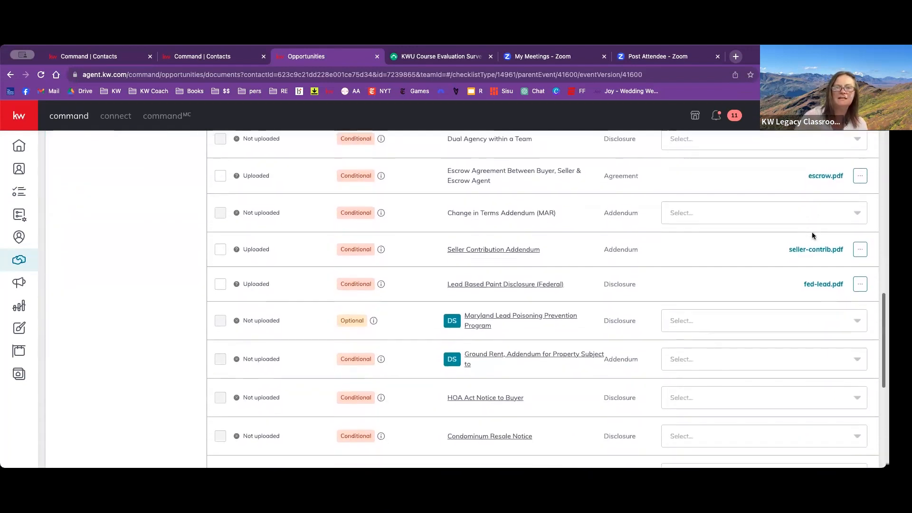
scroll(813, 236, "down", 7)
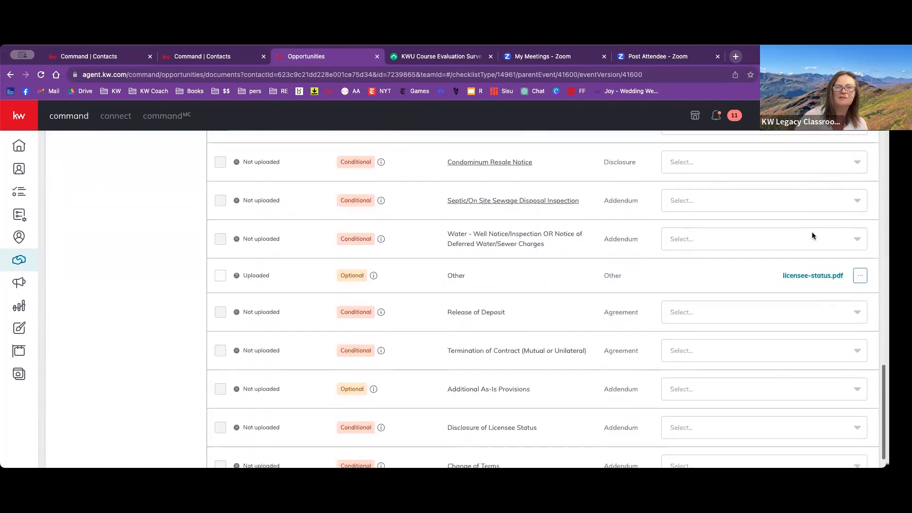
- Open the Closed checklist and examine the status, requirement and attached file of each document
scroll(811, 233, "up", 20)
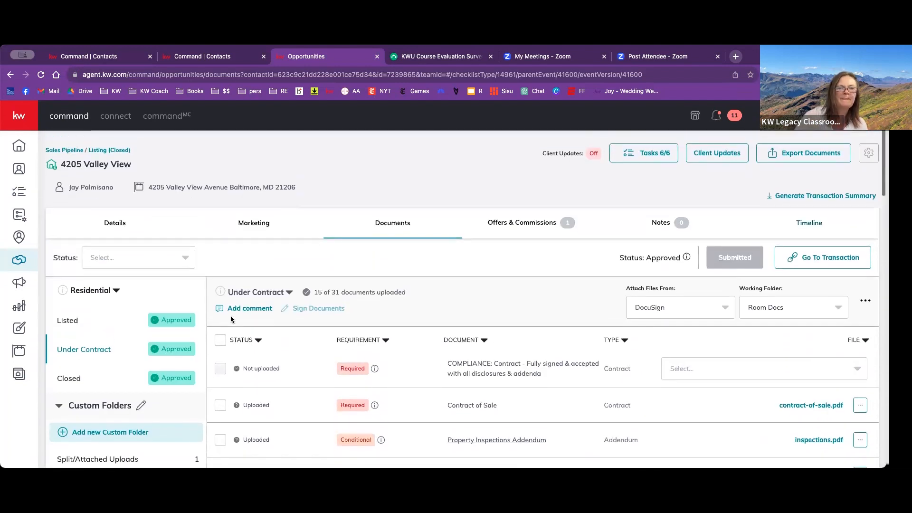
left_click(67, 373)
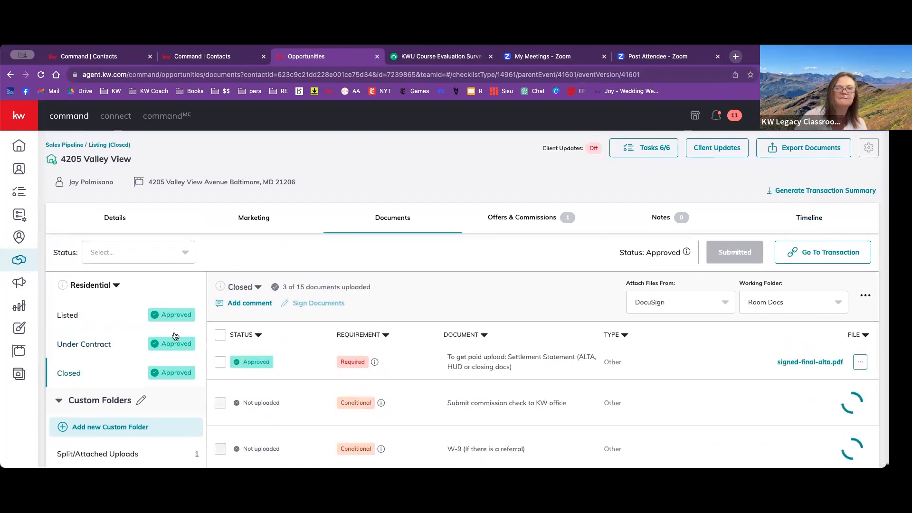
scroll(241, 318, "down", 5)
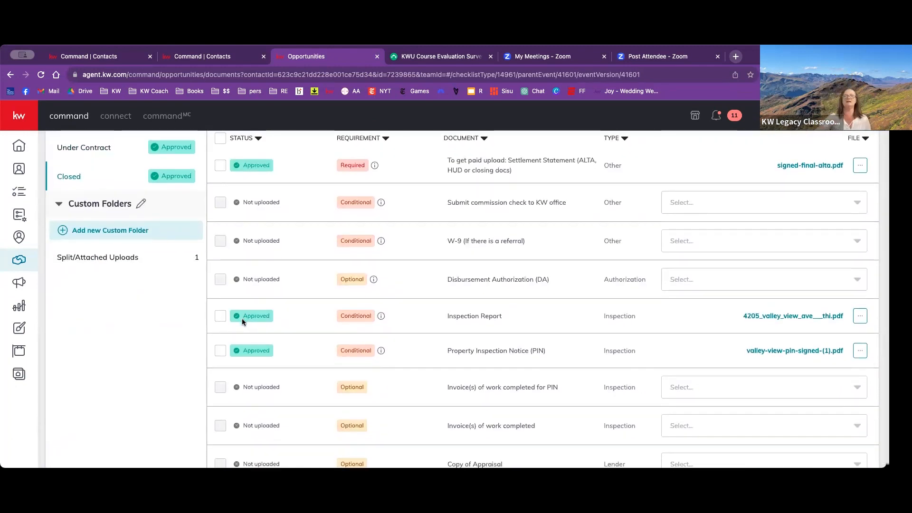
scroll(241, 319, "up", 5)
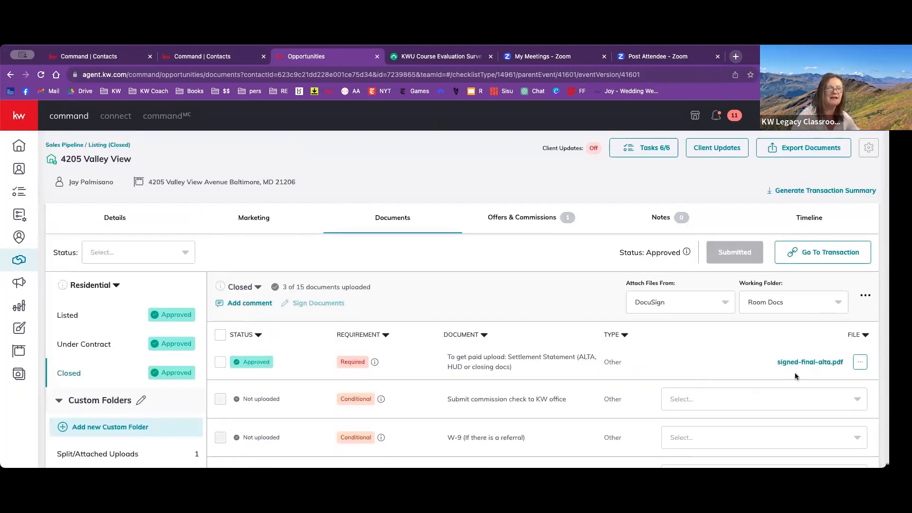
scroll(782, 369, "down", 6)
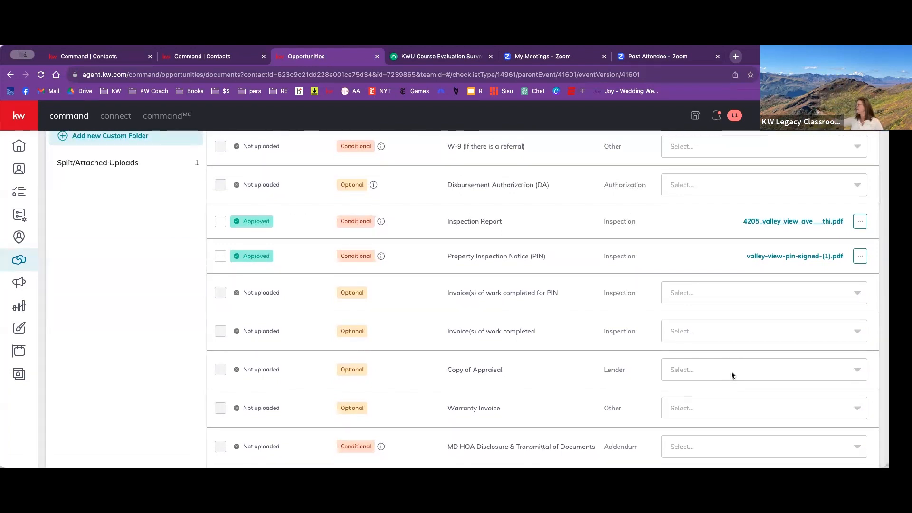
scroll(731, 373, "down", 4)
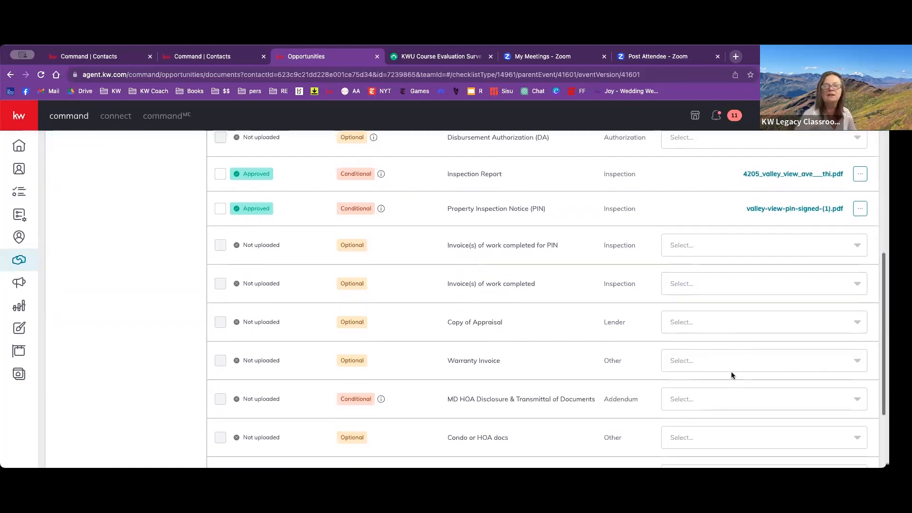
scroll(731, 373, "up", 7)
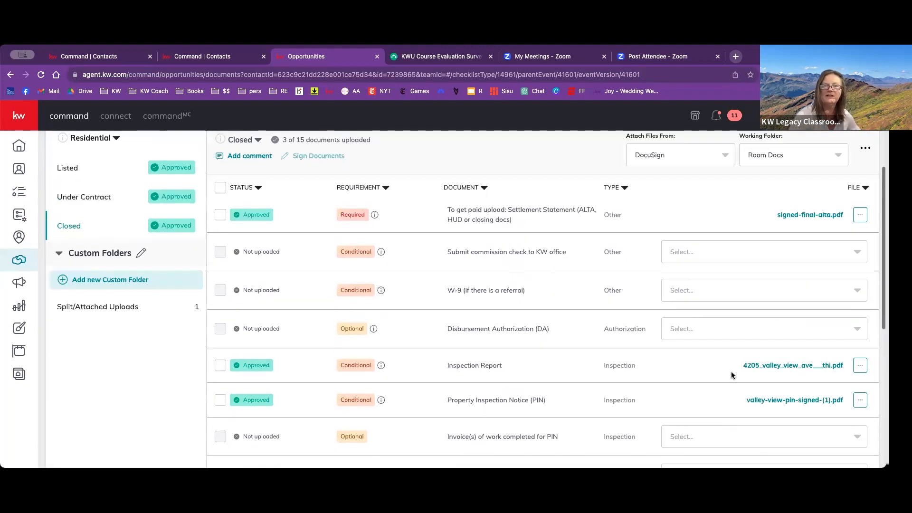
scroll(731, 376, "up", 3)
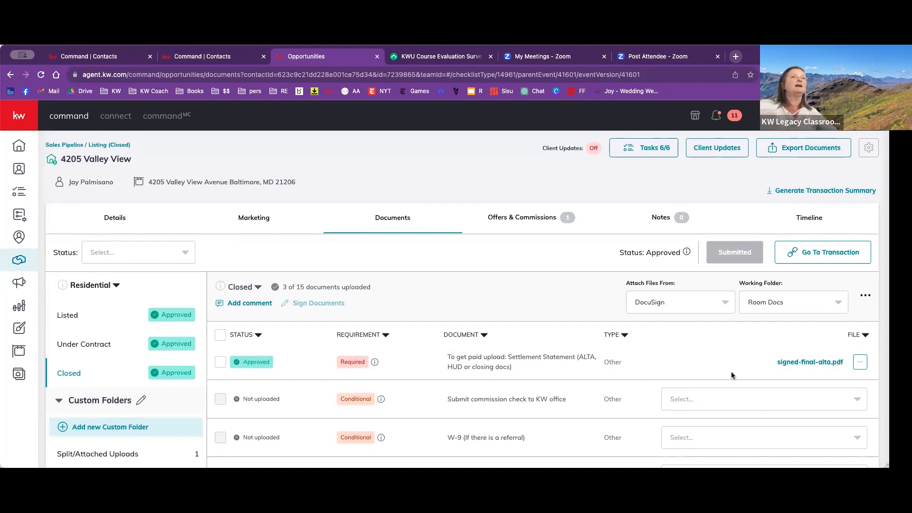
scroll(731, 375, "down", 6)
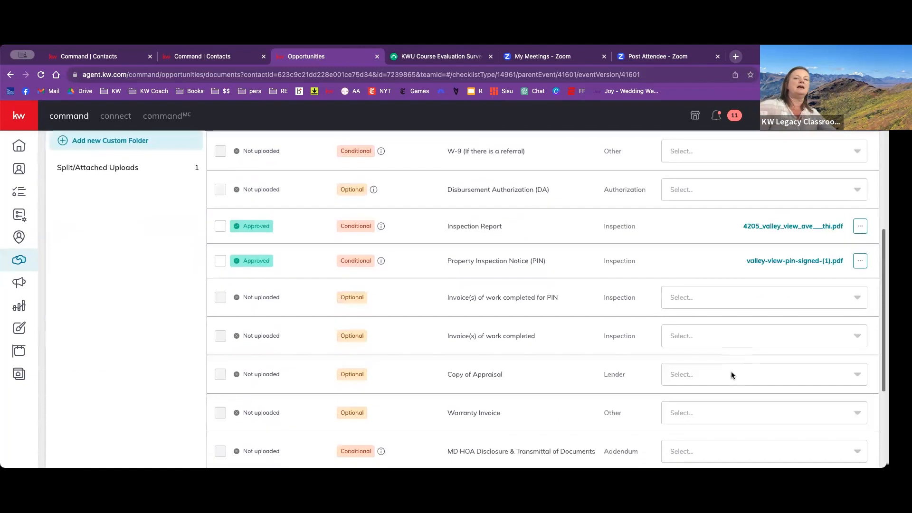
scroll(731, 376, "down", 4)
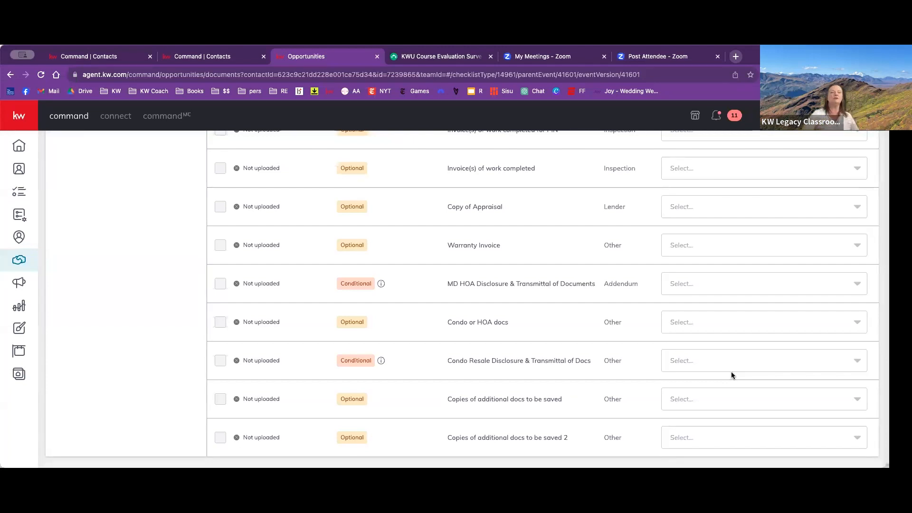
scroll(731, 375, "up", 4)
scroll(731, 375, "up", 5)
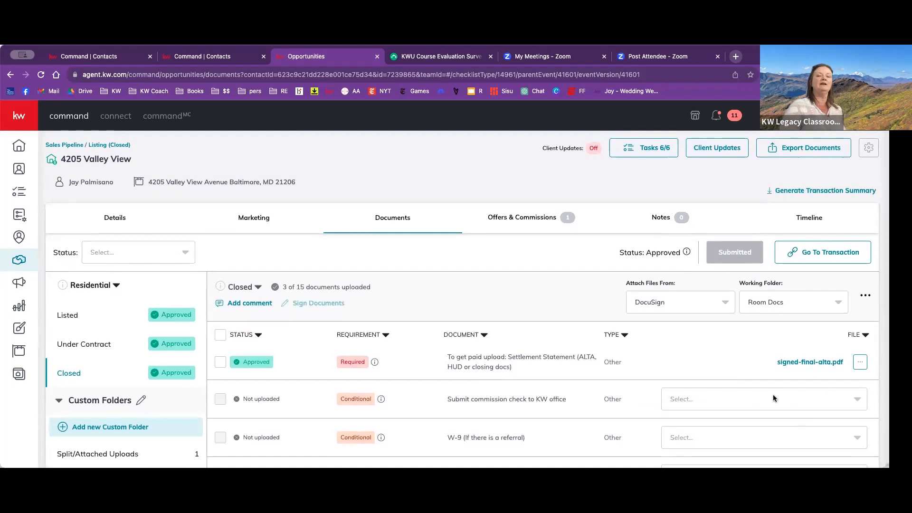
- View the files available for the commission check entry of the Closed checklist without attaching any
scroll(734, 375, "down", 4)
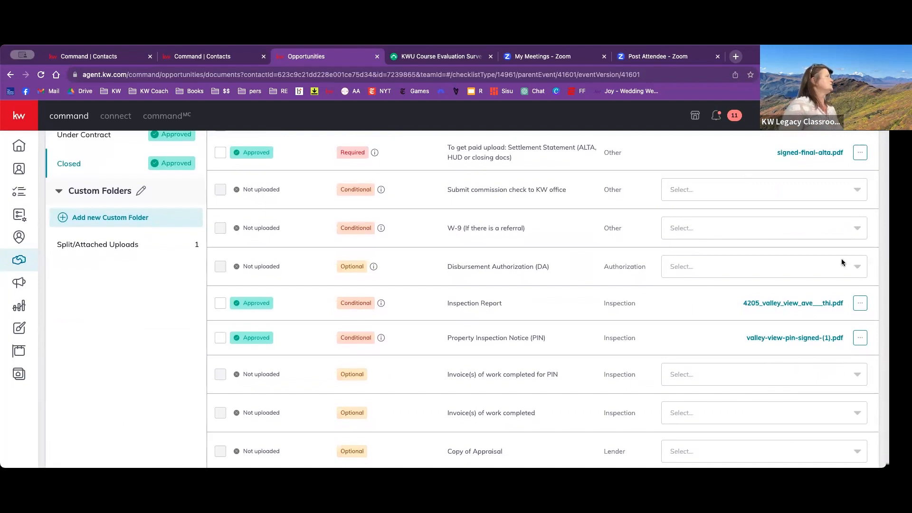
left_click(858, 190)
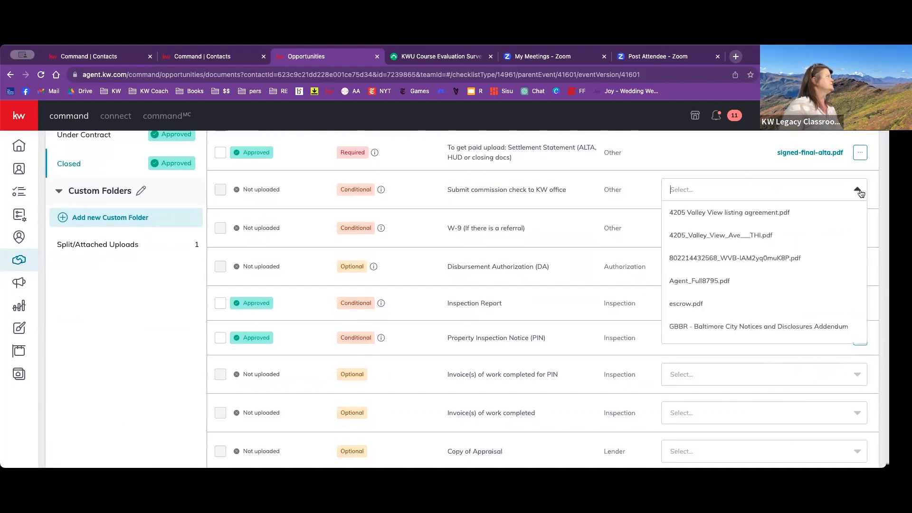
scroll(767, 292, "down", 3)
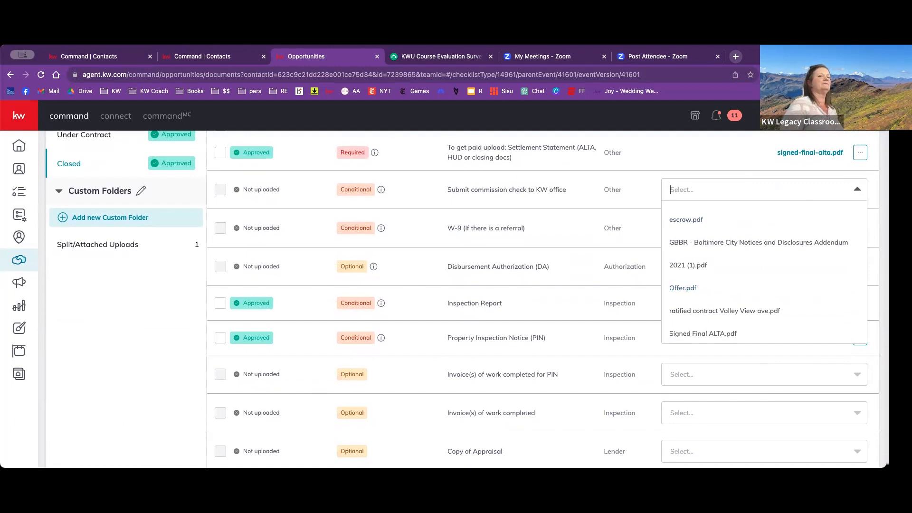
left_click(118, 383)
scroll(119, 382, "up", 3)
scroll(119, 383, "up", 3)
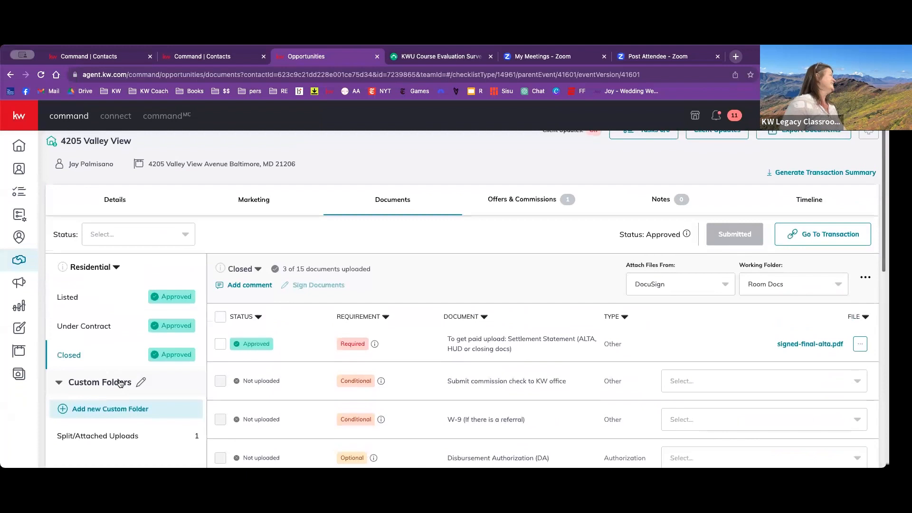
- Open the listing's linked DocuSign Rooms transaction, logging in with the saved credentials, to view its documents and return to the opportunity's Closed checklist
scroll(120, 382, "down", 1)
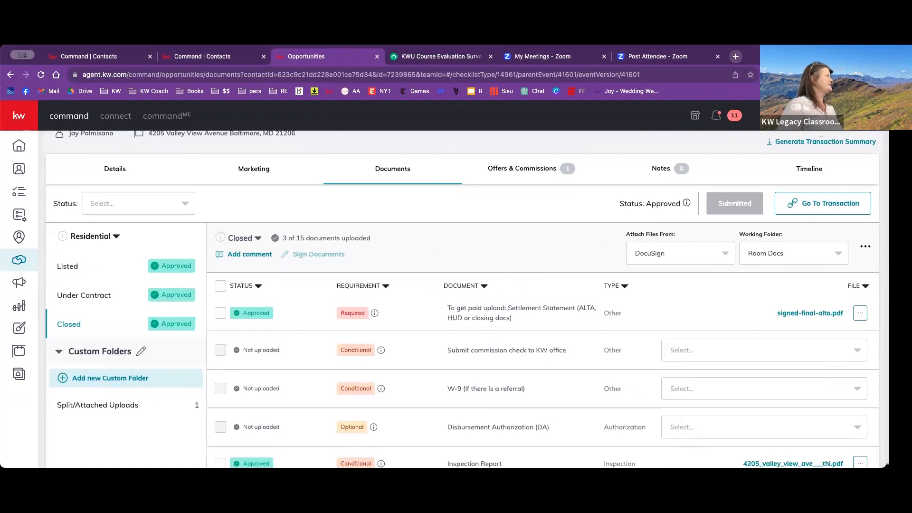
left_click(822, 206)
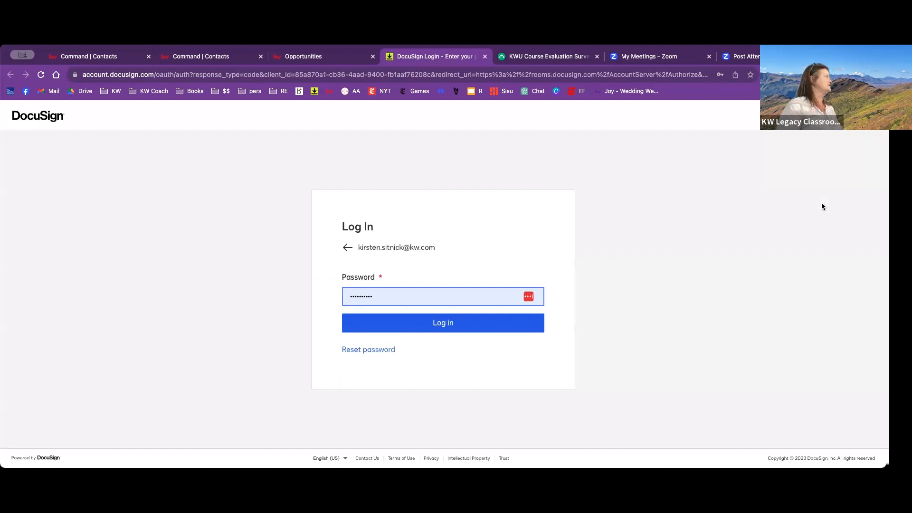
left_click(534, 328)
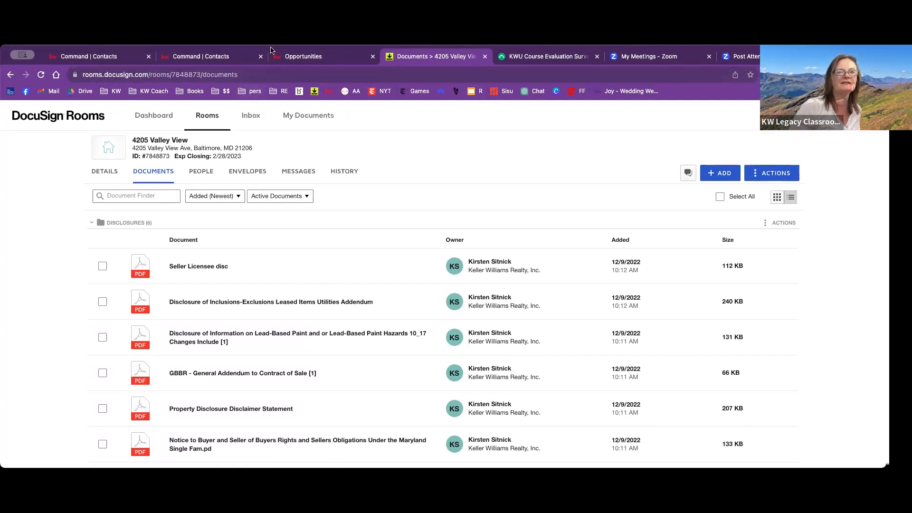
left_click(310, 57)
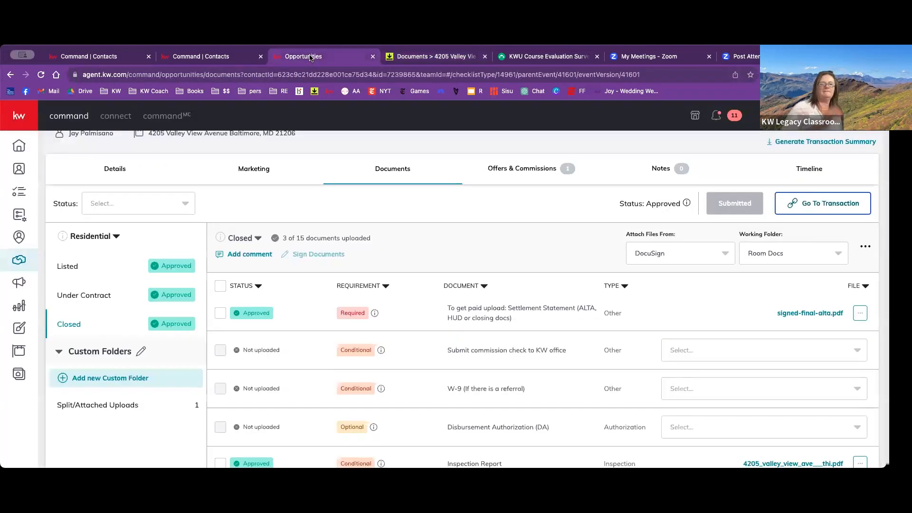
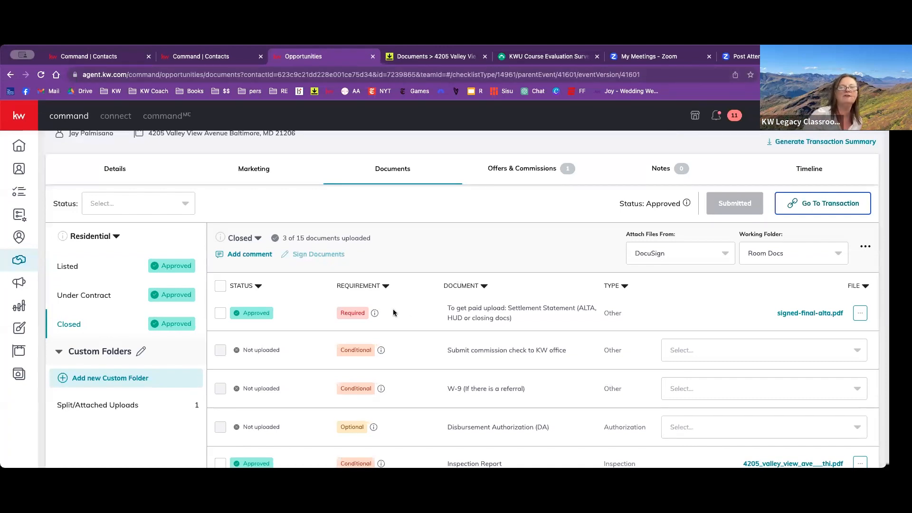
- Review the Closed checklist's document requirements and go back through the listing's previously viewed Under Contract and Listed checklists
mouse_move(377, 317)
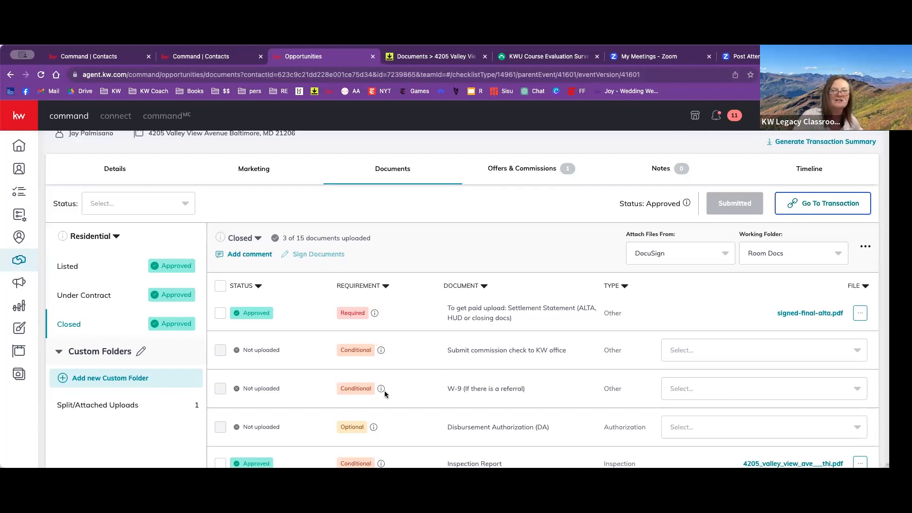
mouse_move(381, 390)
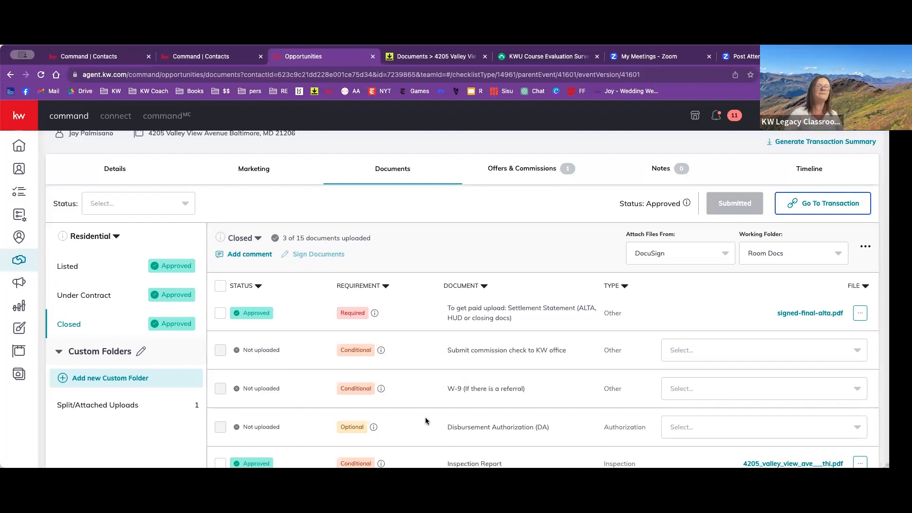
scroll(168, 332, "up", 1)
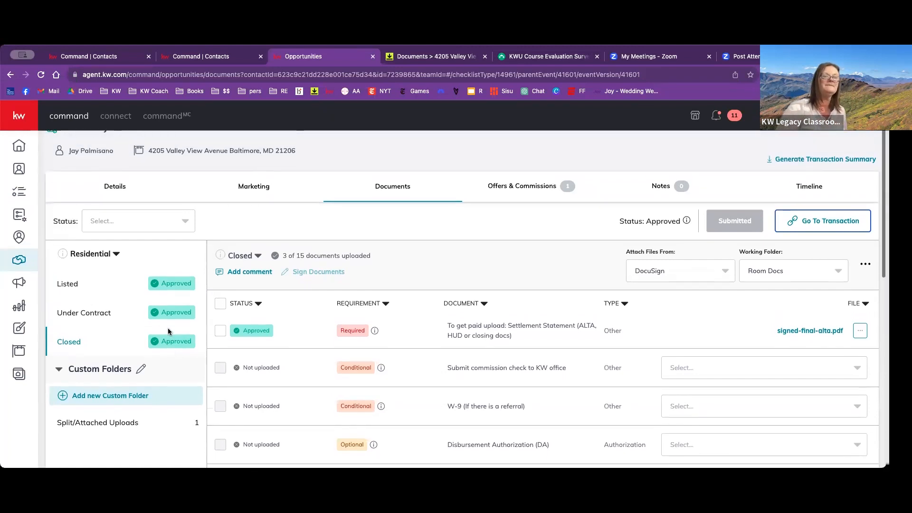
scroll(168, 332, "up", 1)
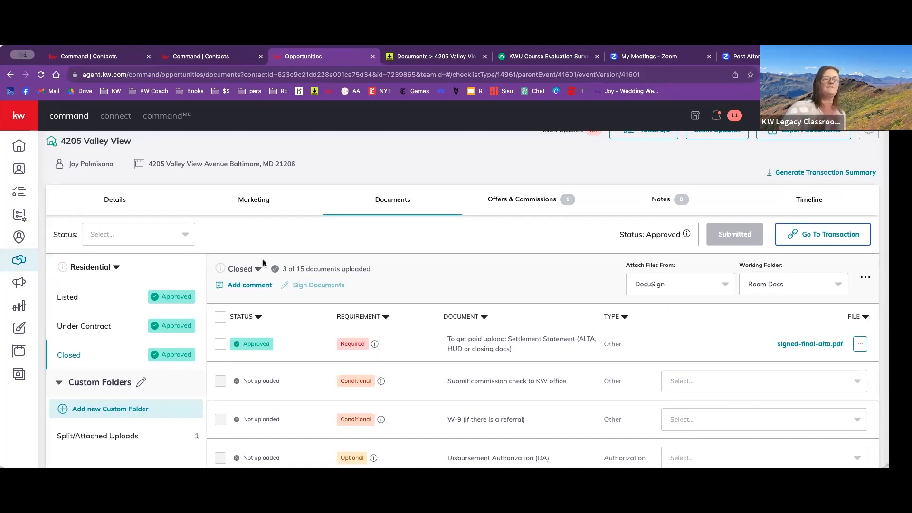
scroll(114, 167, "up", 1)
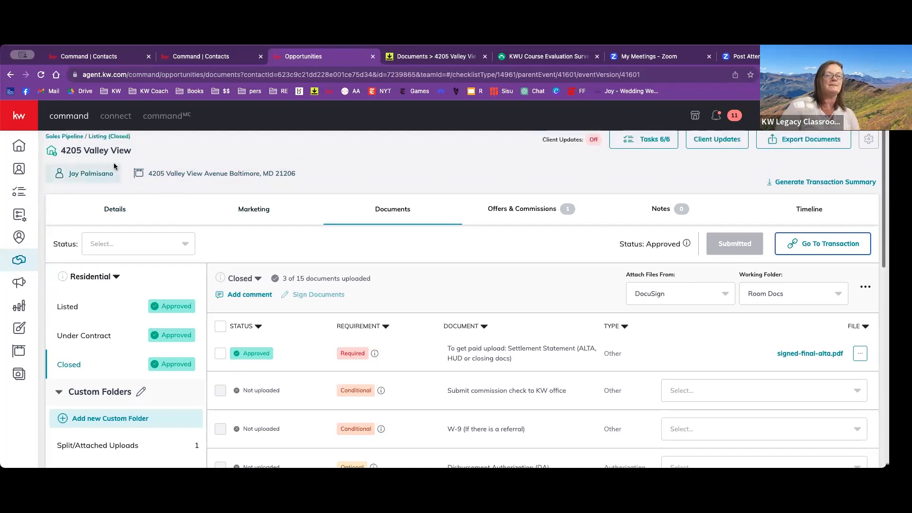
scroll(114, 166, "up", 1)
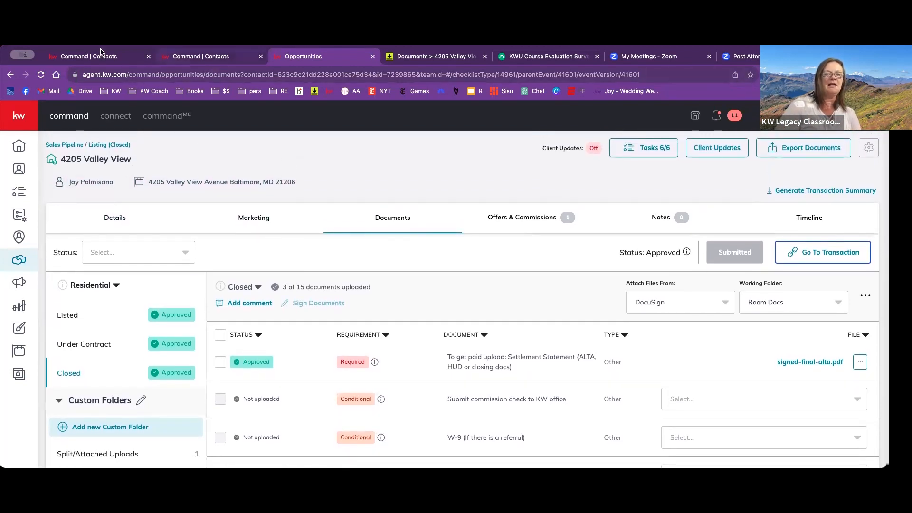
left_click(10, 79)
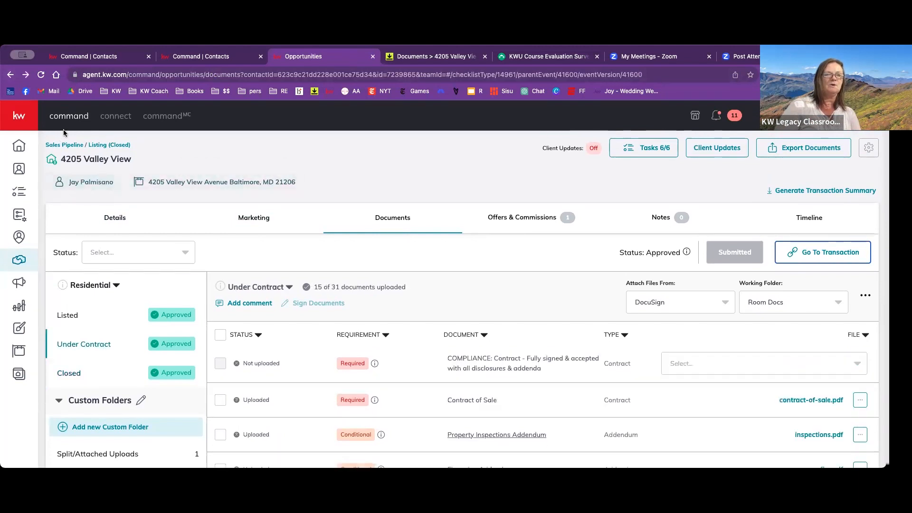
left_click(11, 78)
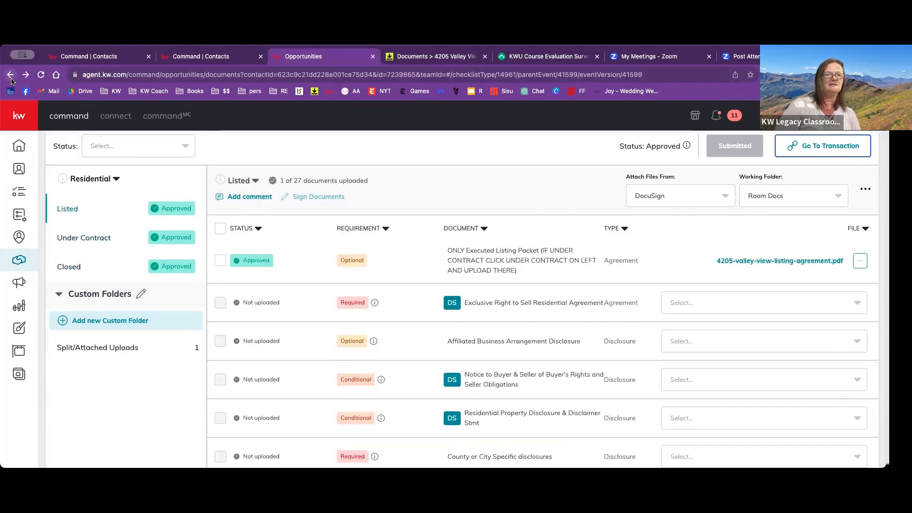
left_click(11, 78)
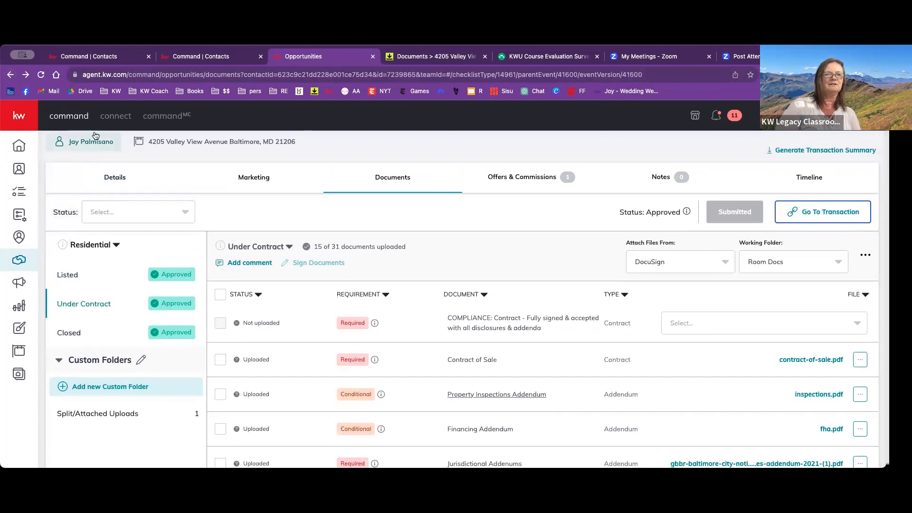
- Return to the seller contact's opportunities and open the closed listing dated Apr 25, 2023
left_click(213, 56)
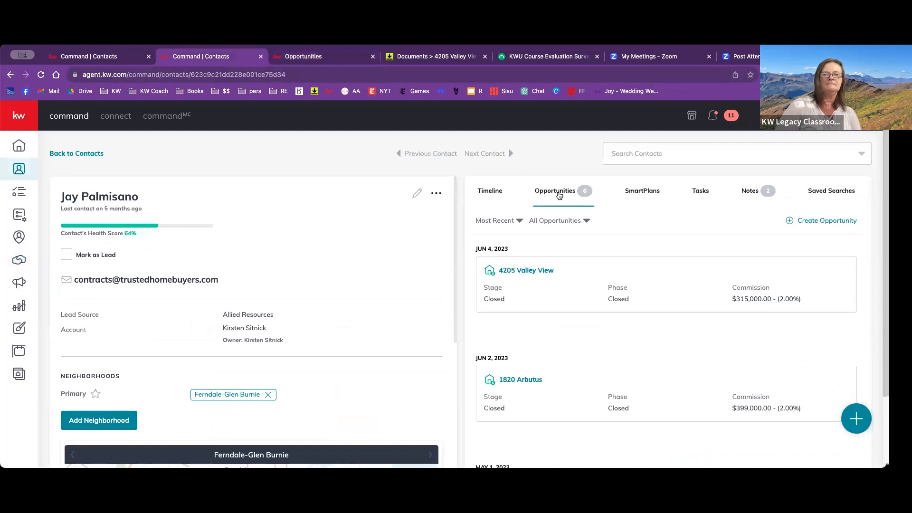
scroll(521, 332, "down", 3)
scroll(520, 335, "down", 3)
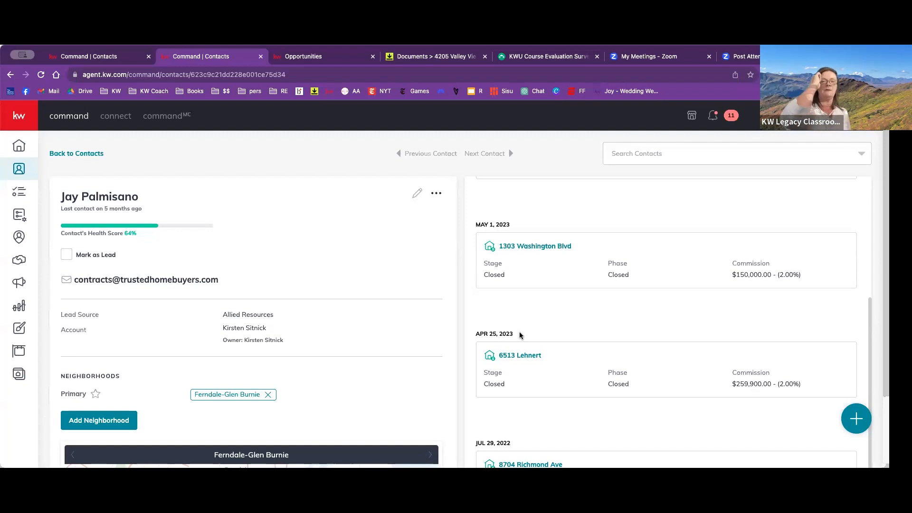
scroll(520, 335, "down", 1)
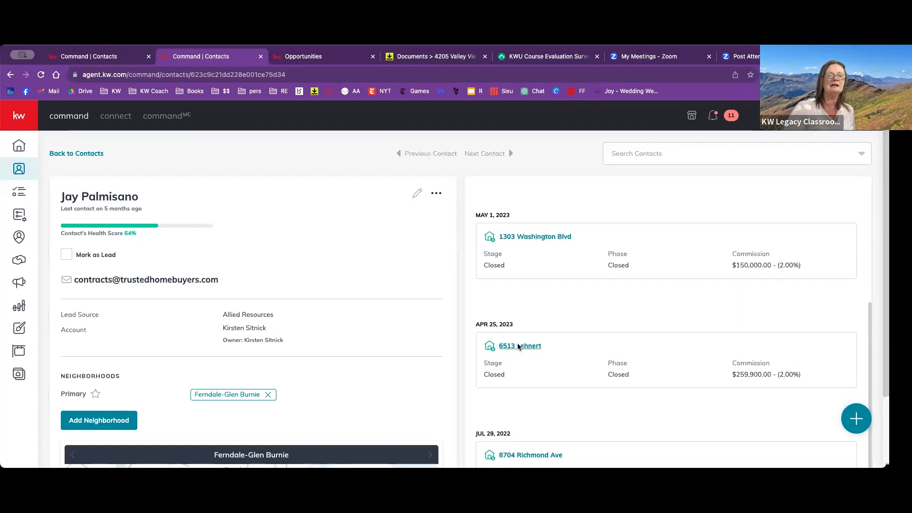
left_click(519, 347)
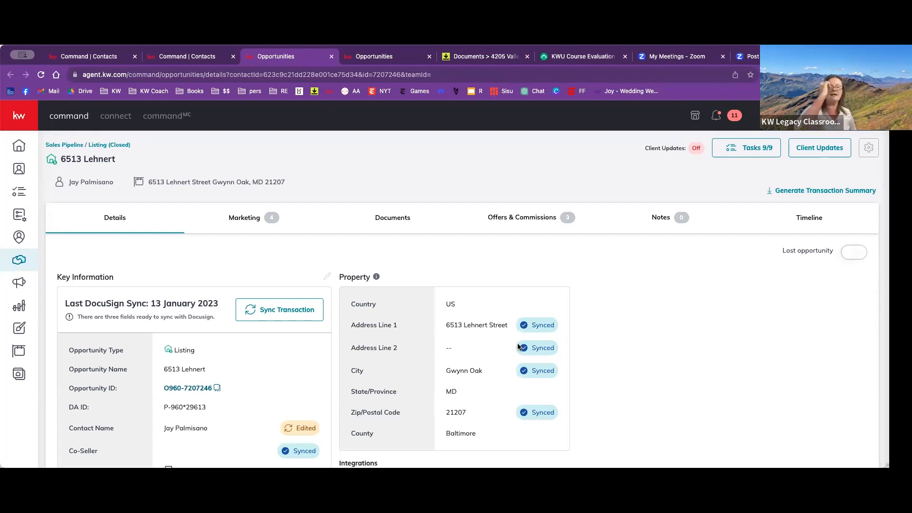
- Open the listing's documents and view the two buyer-specific versions of the Under Contract checklist without adding another version
left_click(390, 226)
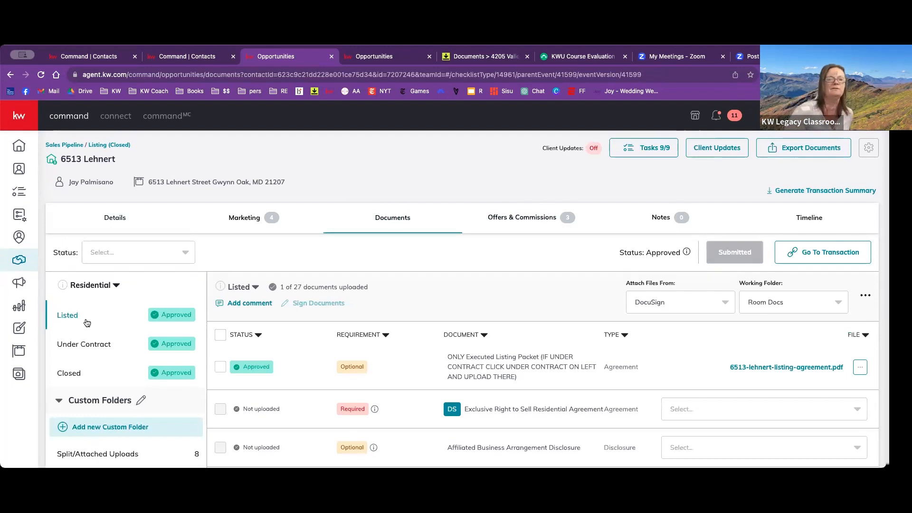
left_click(83, 343)
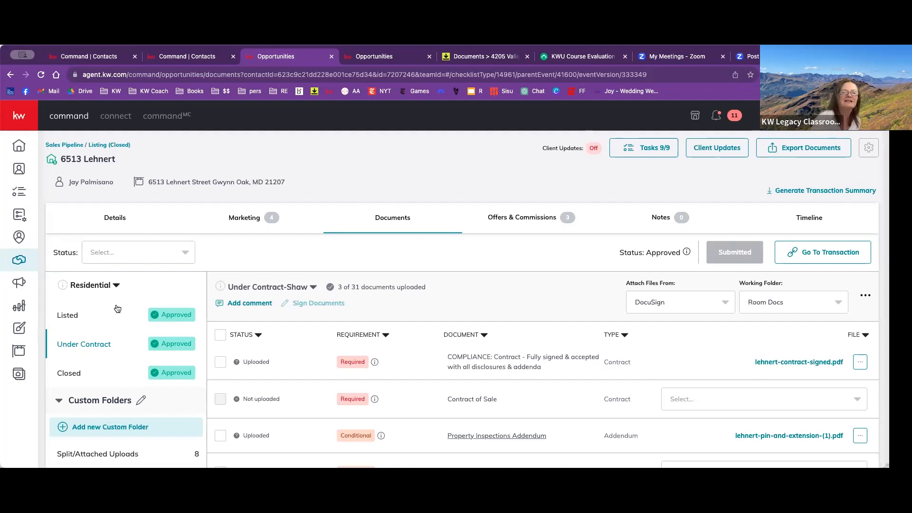
left_click(313, 289)
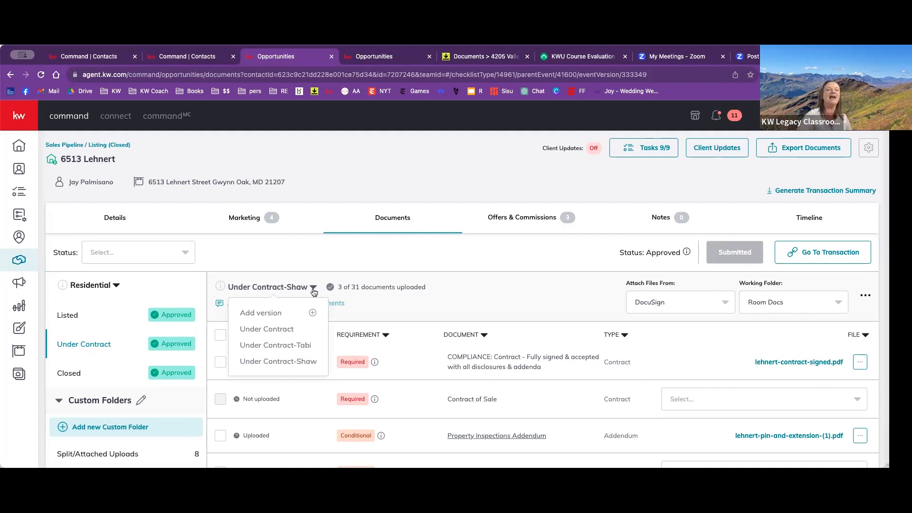
left_click(314, 346)
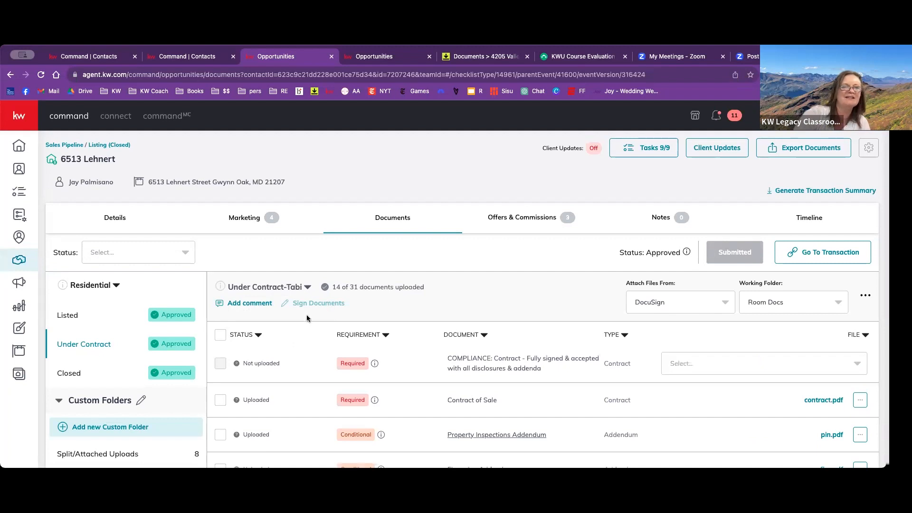
left_click(308, 289)
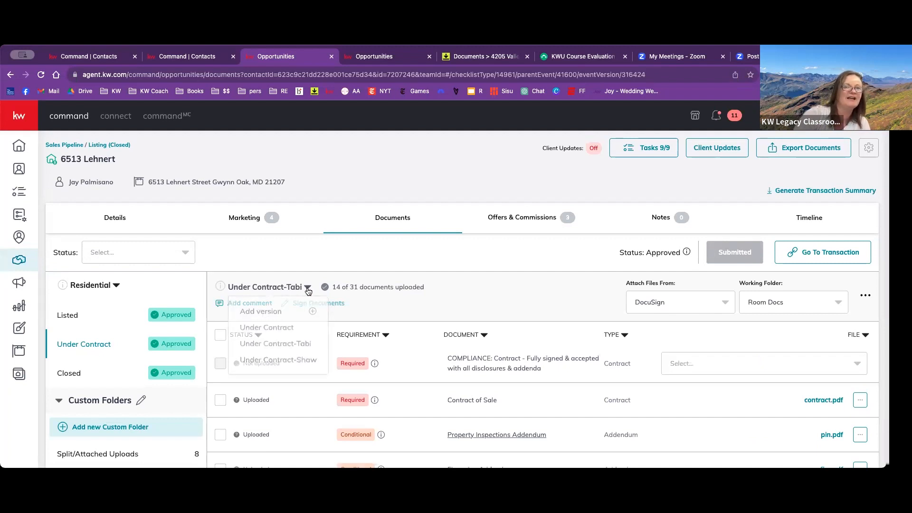
left_click(292, 359)
left_click(313, 287)
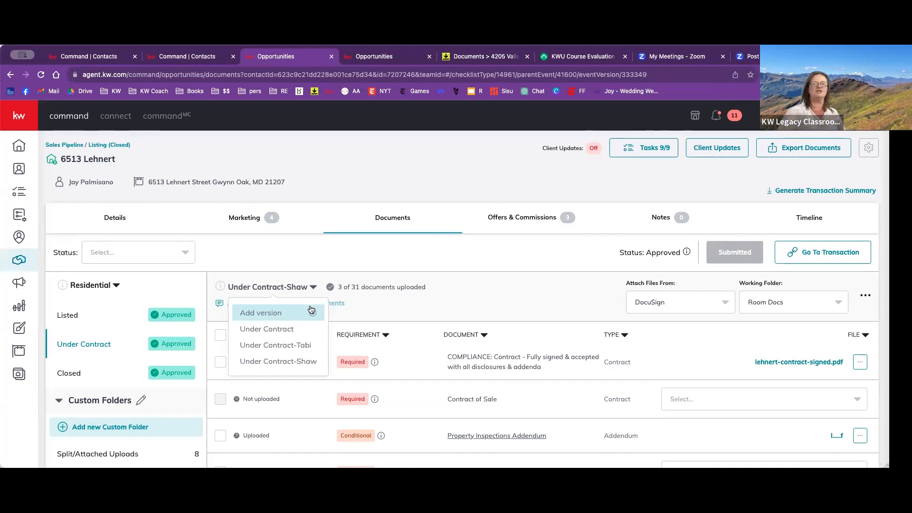
left_click(322, 259)
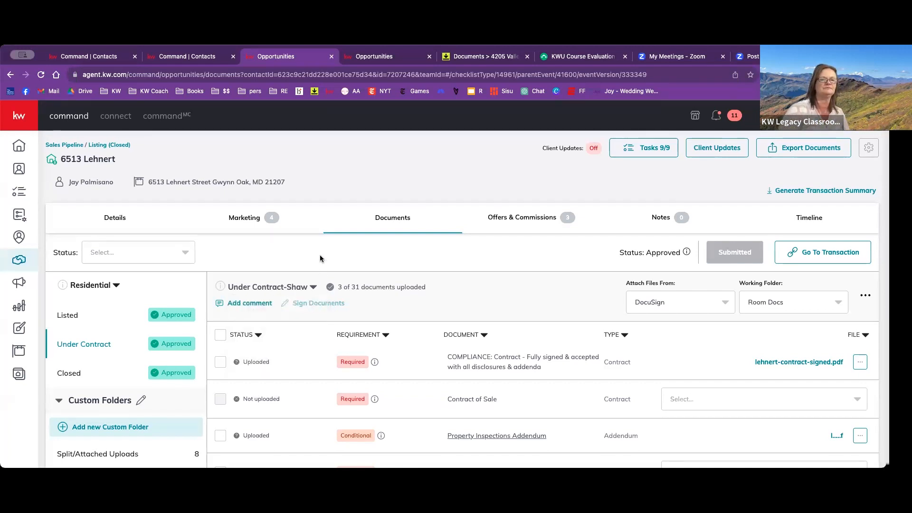
- Examine the listing's offers and commissions, comparing the amounts, closing date and status of each offer in the timeline
left_click(523, 222)
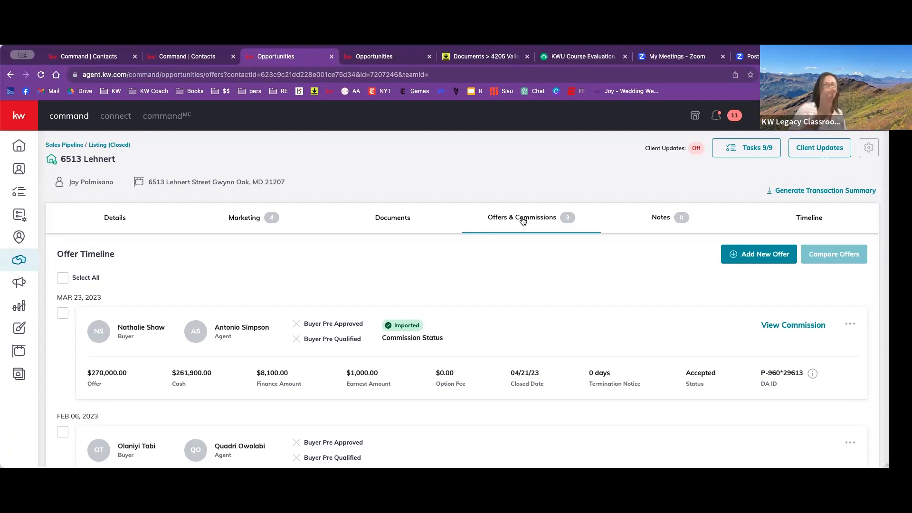
scroll(522, 221, "down", 1)
scroll(522, 219, "down", 1)
scroll(522, 220, "up", 5)
scroll(521, 217, "down", 3)
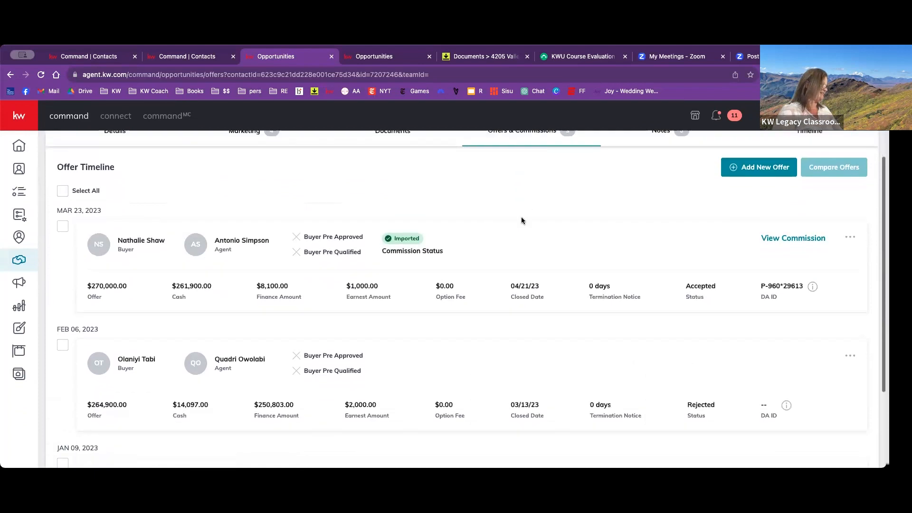
scroll(521, 218, "up", 4)
scroll(504, 221, "down", 1)
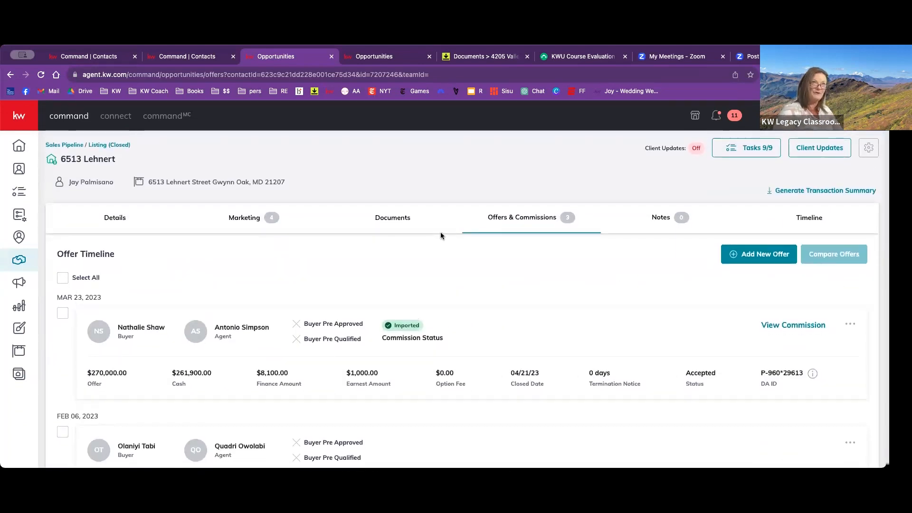
left_click(409, 219)
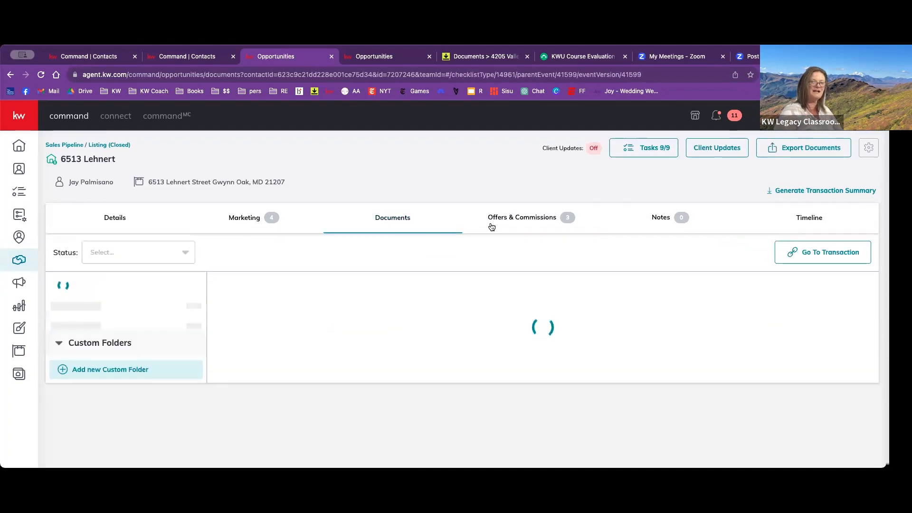
left_click(498, 219)
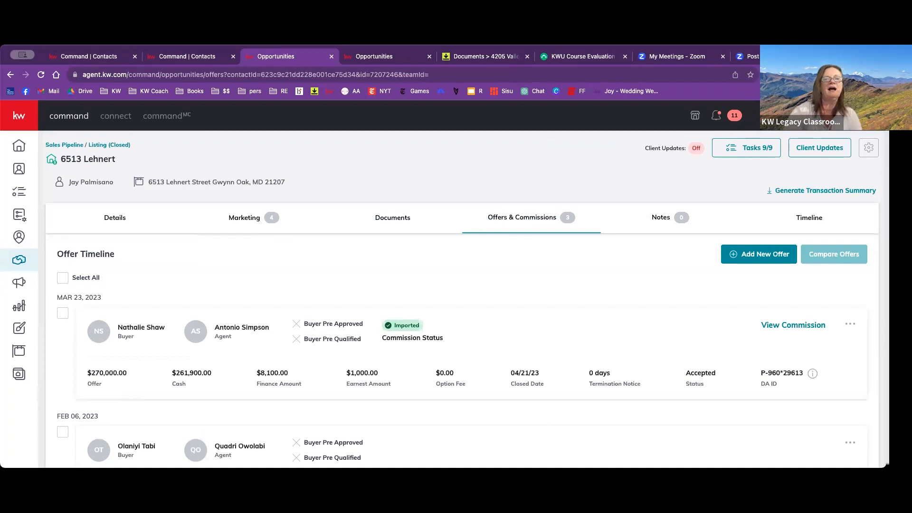
- Return to the contact record, search the contacts by the buyer client's name and open that client's record
left_click(398, 56)
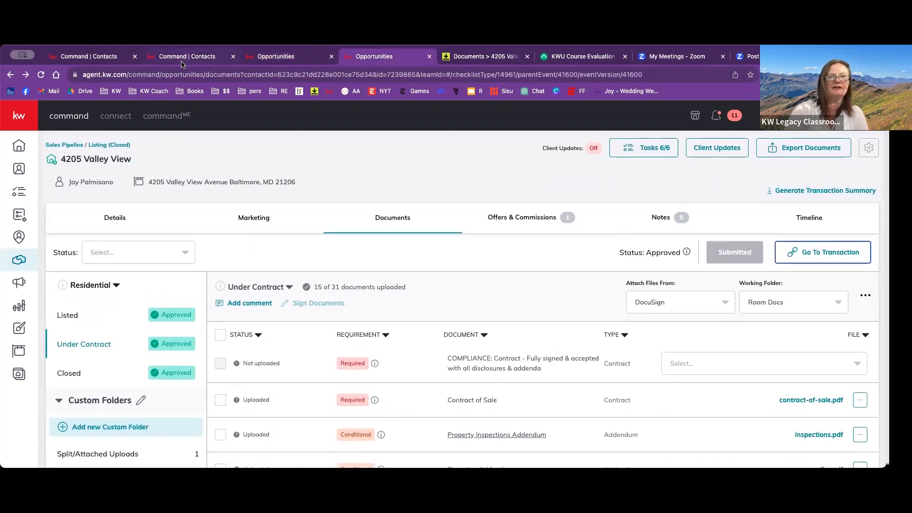
left_click(179, 59)
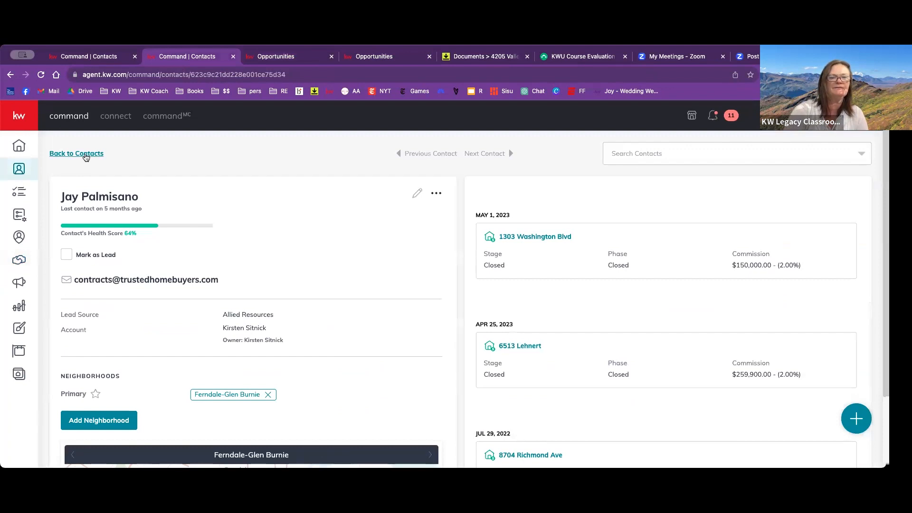
left_click(623, 156)
type("fre")
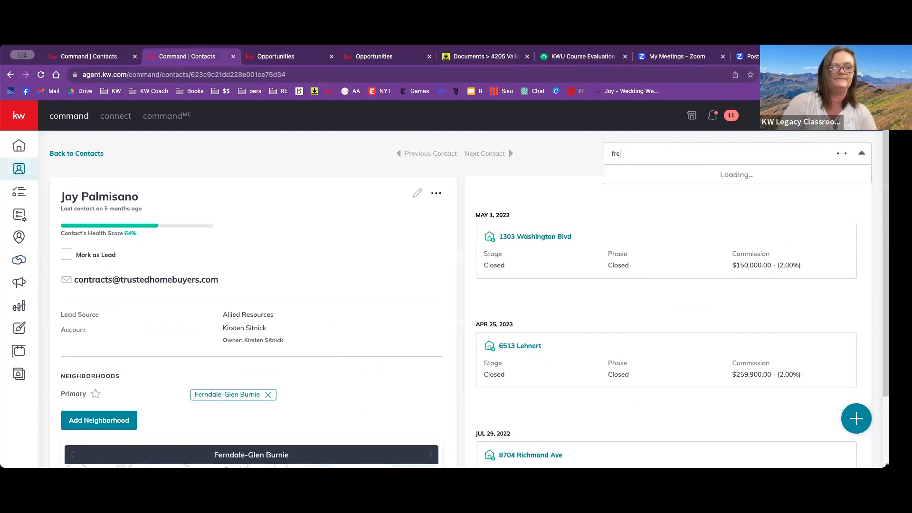
type("d flin")
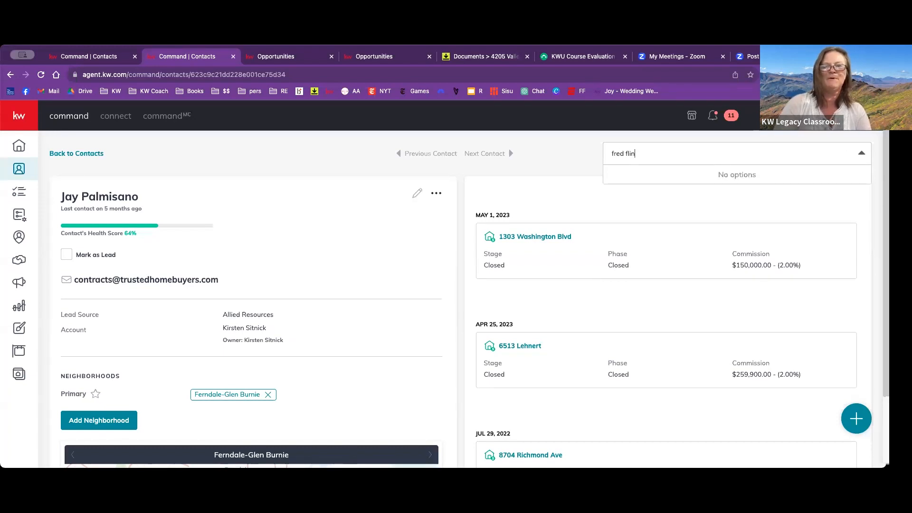
key("BackSpace")
key("BackSpace")
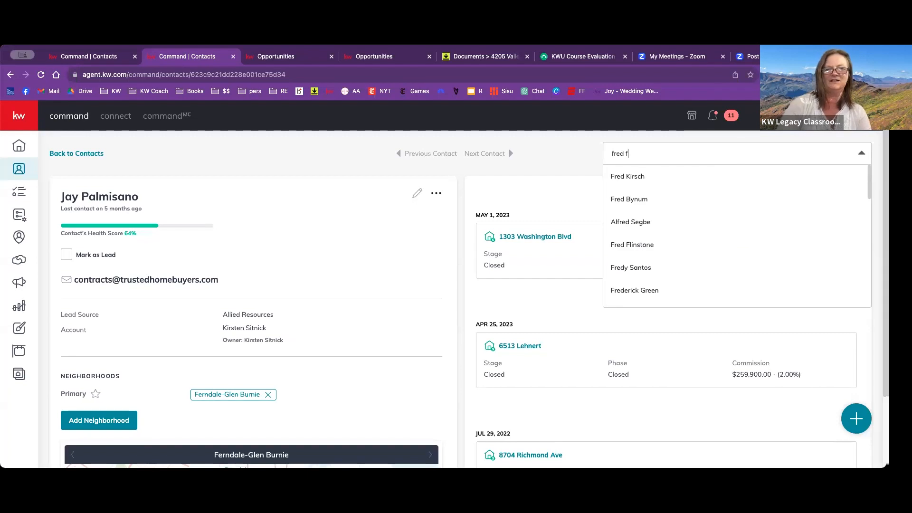
type("l")
left_click(648, 175)
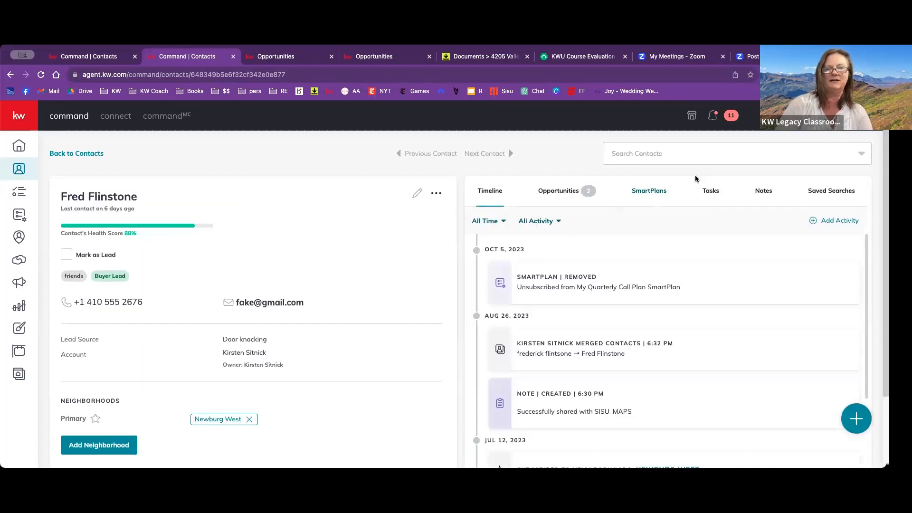
- Open the client's Oct 11, 2023 buyer opportunity and create a new offer version named Initial Offer
left_click(576, 189)
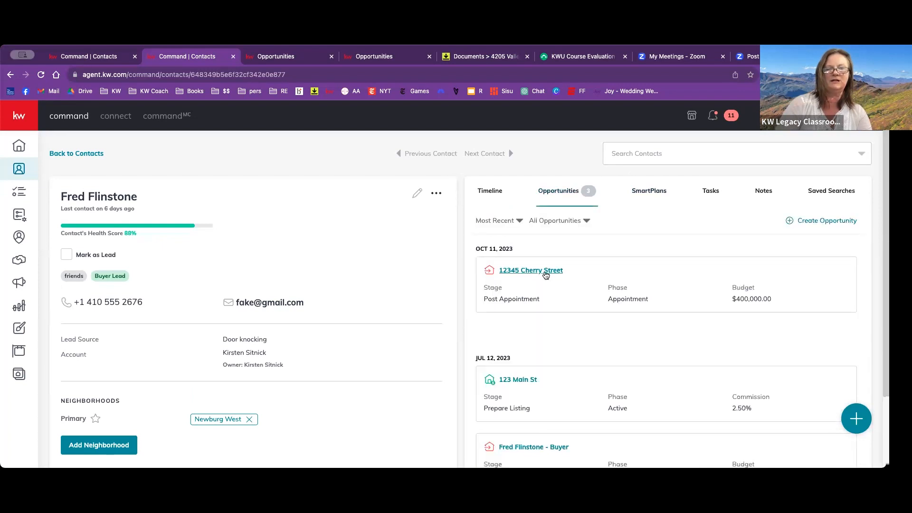
left_click(547, 270)
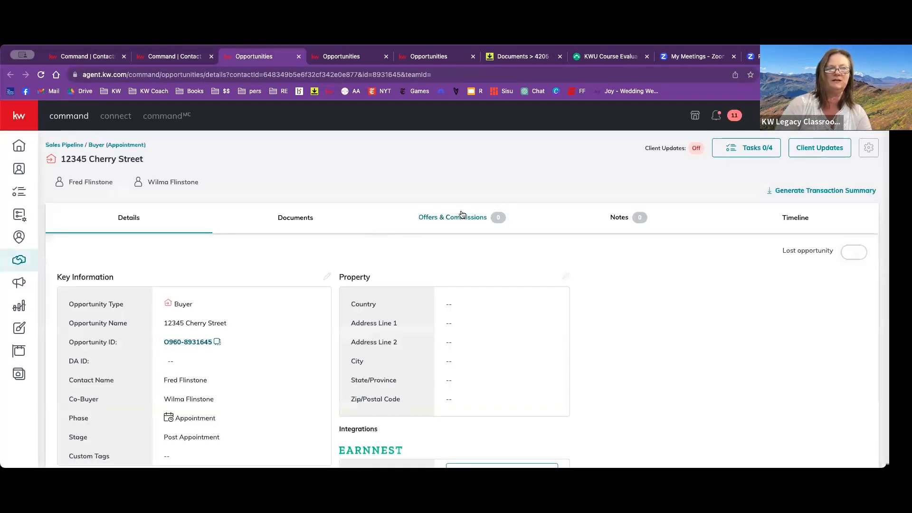
left_click(463, 217)
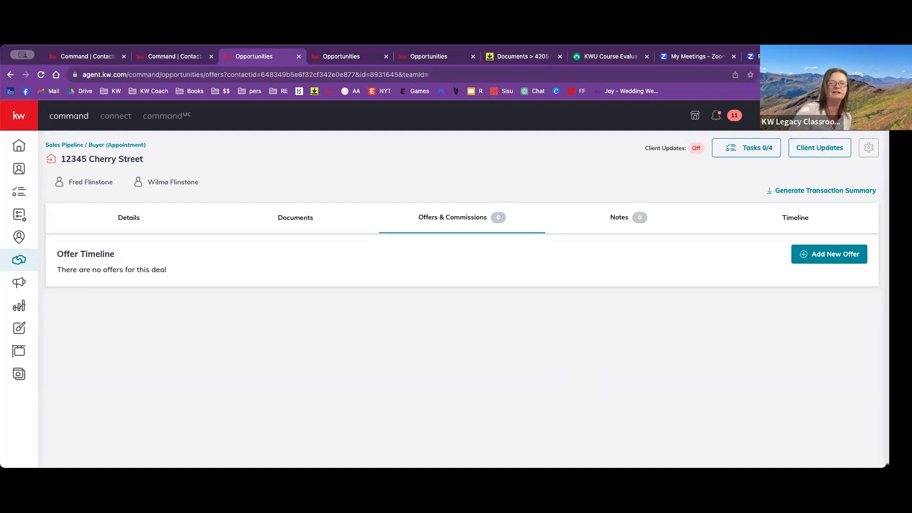
left_click(794, 262)
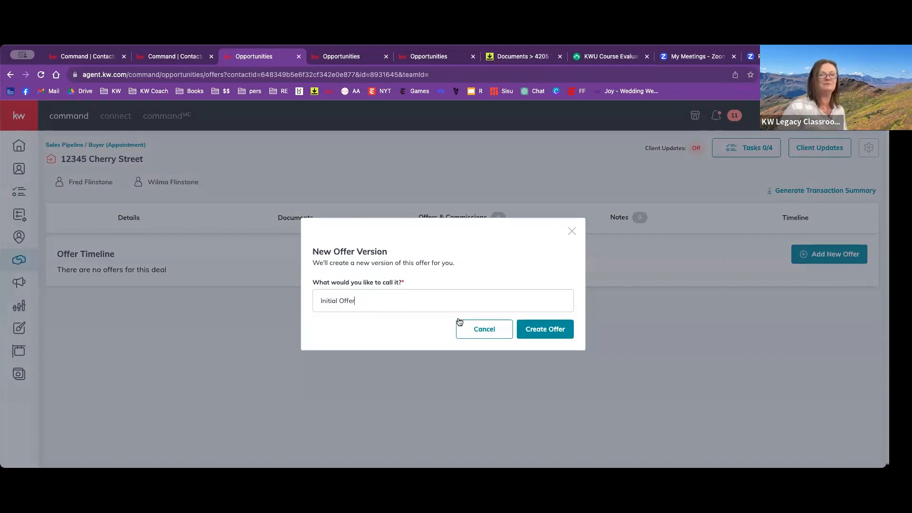
left_click(533, 328)
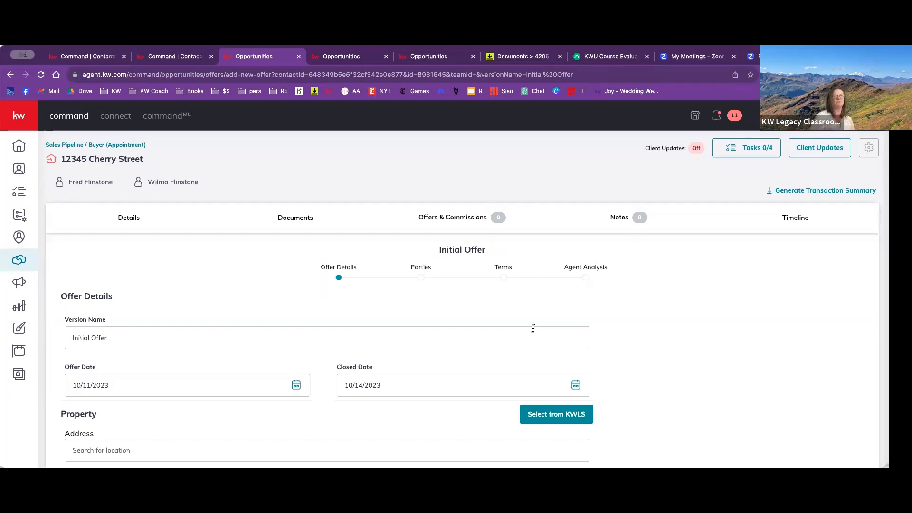
- Set the initial offer's closed date to 11/17/2023
scroll(533, 328, "down", 2)
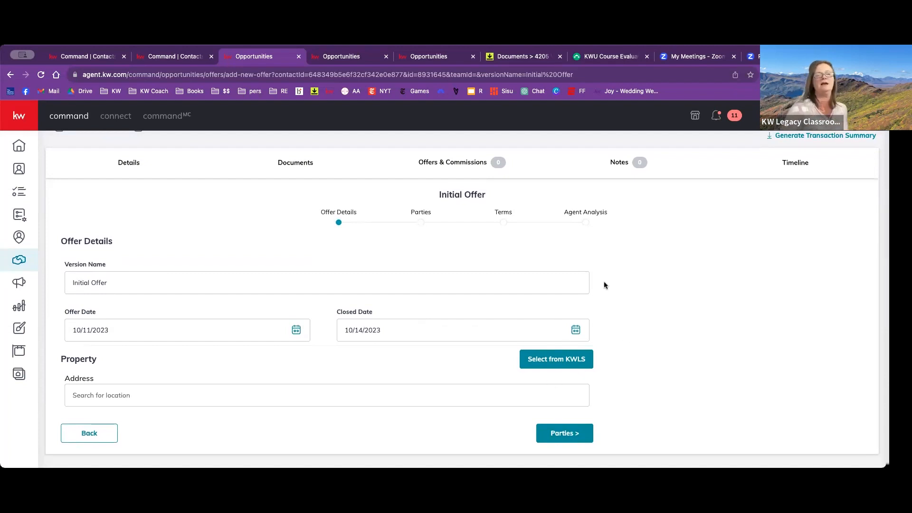
left_click(576, 328)
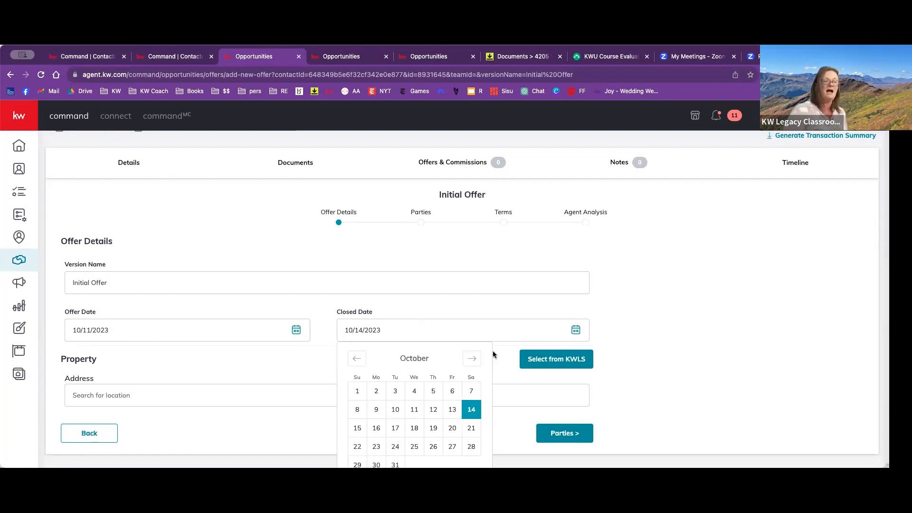
left_click(474, 358)
scroll(472, 357, "down", 1)
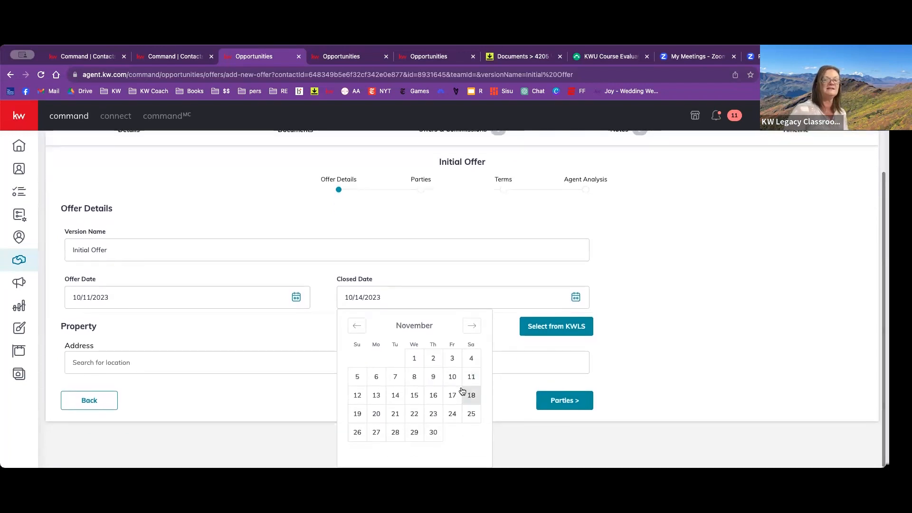
left_click(450, 395)
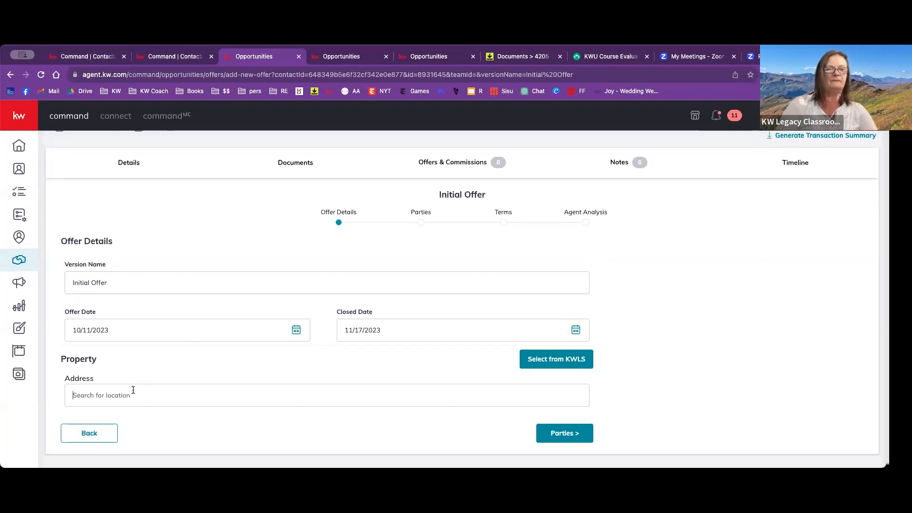
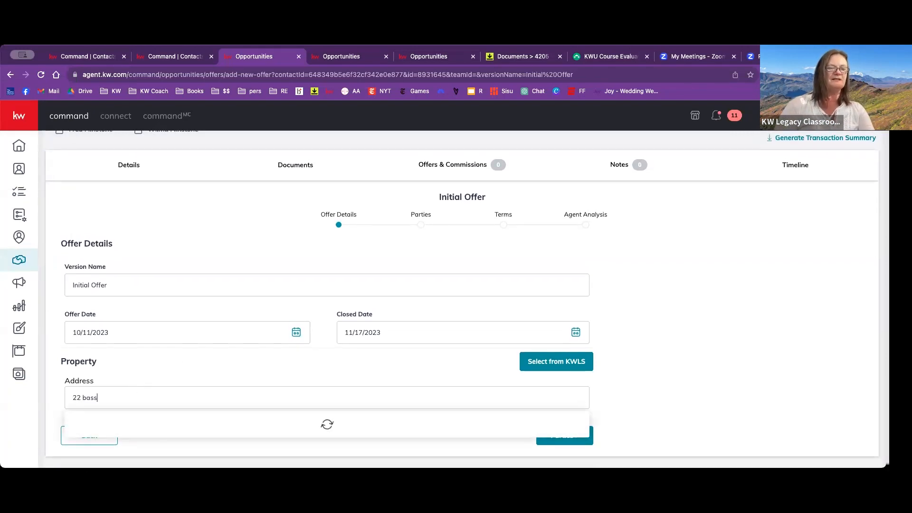
- Look up and fill in the property's address for the offer and continue to the Parties stage
left_click(84, 420)
scroll(348, 383, "down", 1)
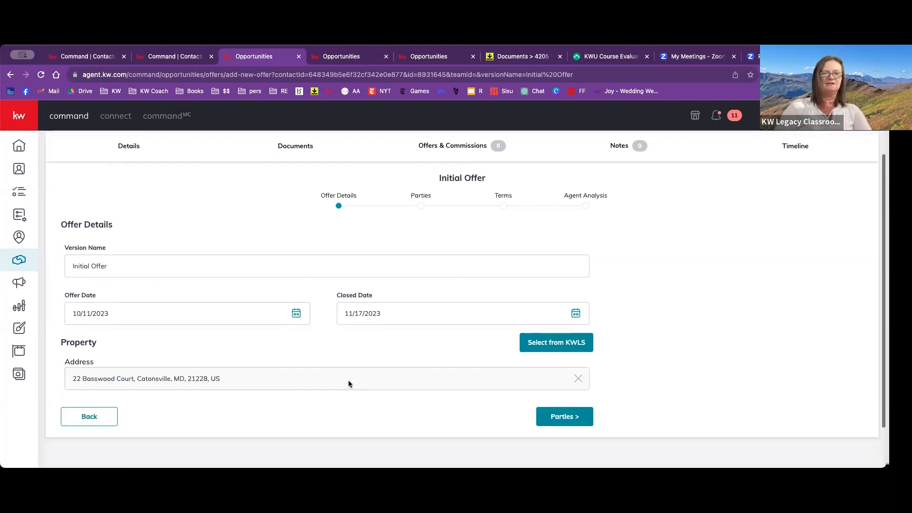
scroll(437, 366, "up", 2)
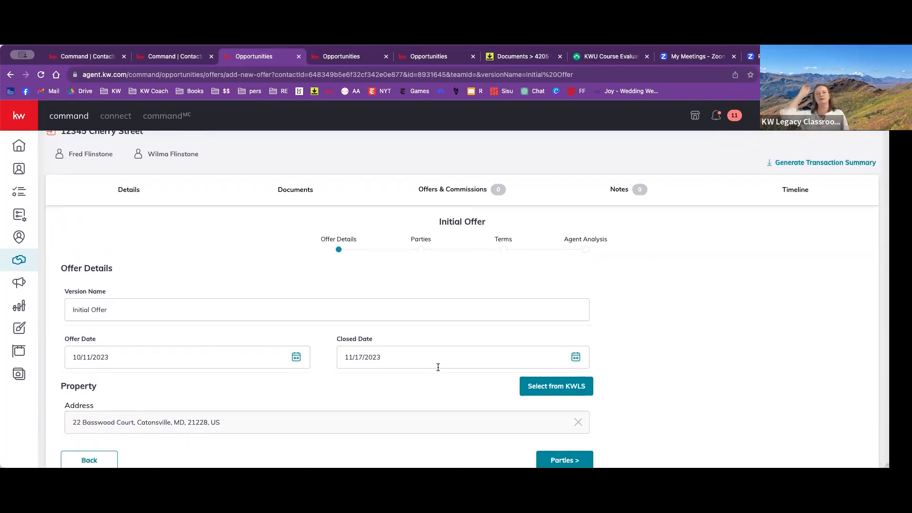
scroll(437, 366, "down", 3)
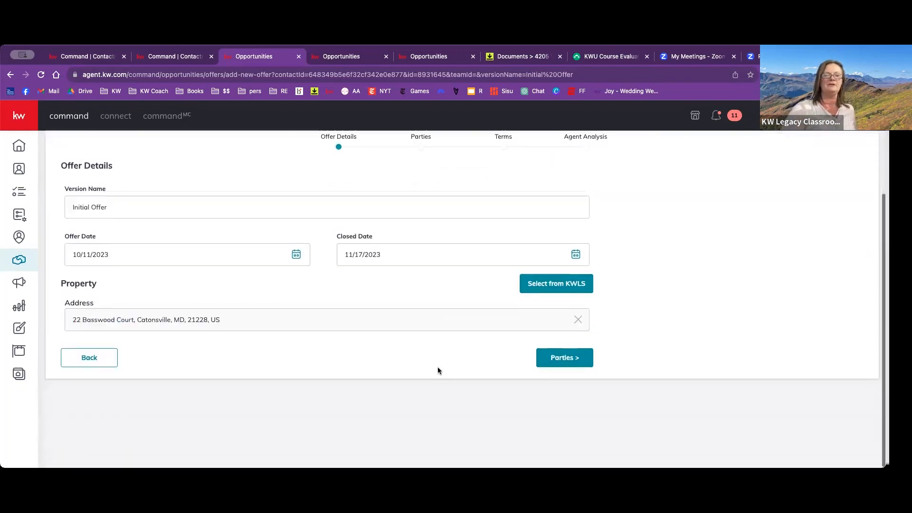
left_click(561, 364)
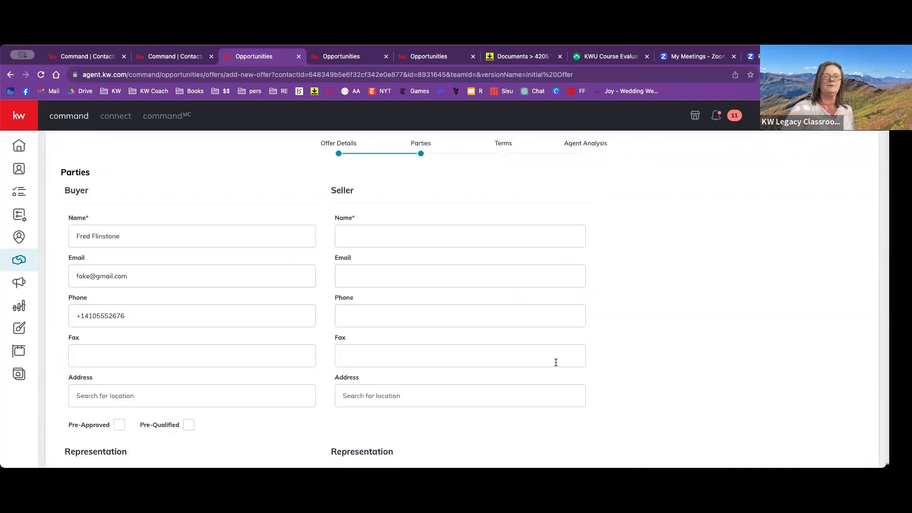
- Enter the seller's full name in the offer's parties
scroll(505, 352, "up", 2)
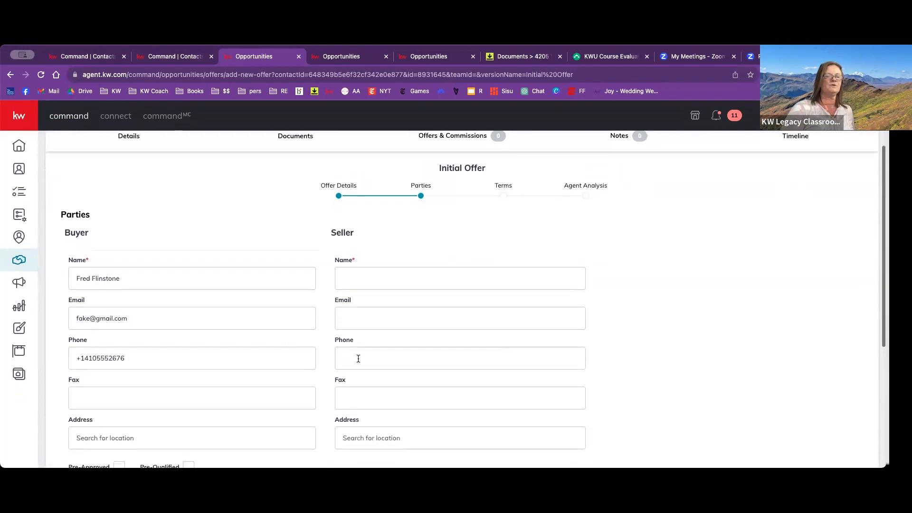
left_click(364, 284)
type("Mickey Mouse")
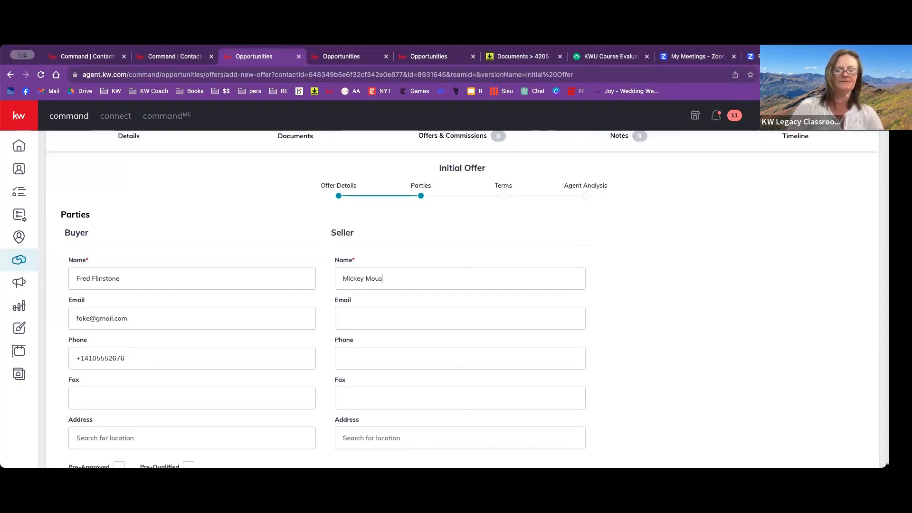
- Enter the seller's representing associate's name and continue to the offer's Terms stage
scroll(443, 300, "down", 1)
scroll(442, 297, "down", 3)
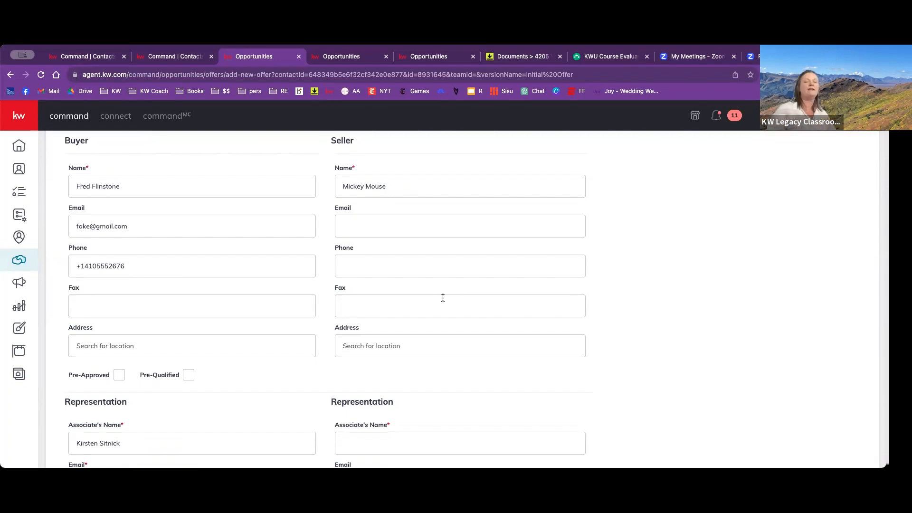
scroll(443, 298, "down", 5)
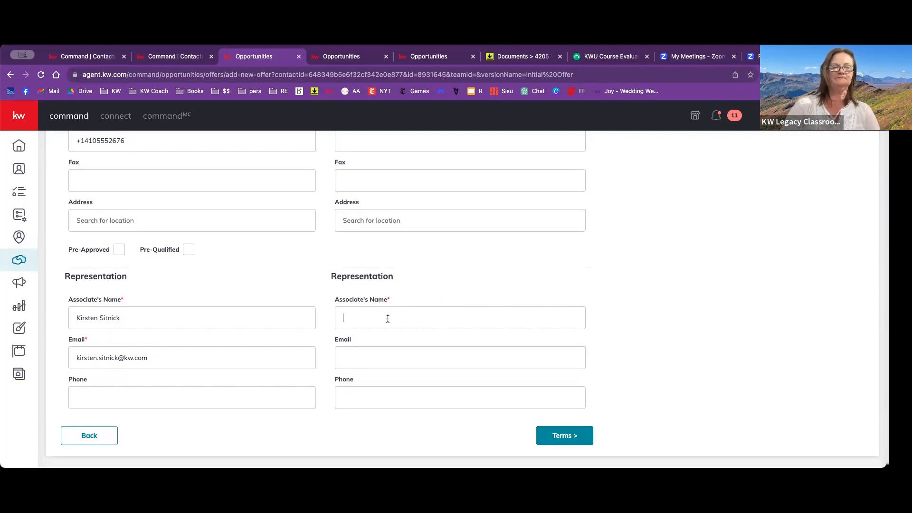
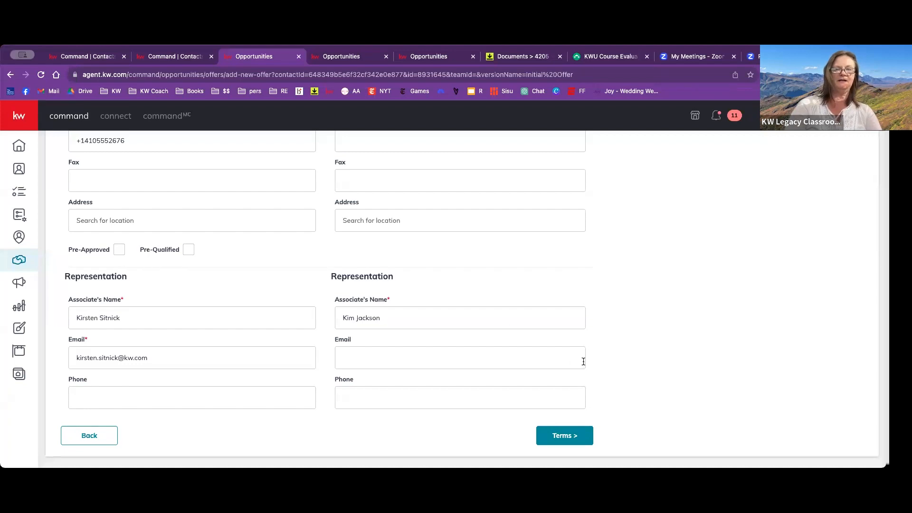
left_click(552, 436)
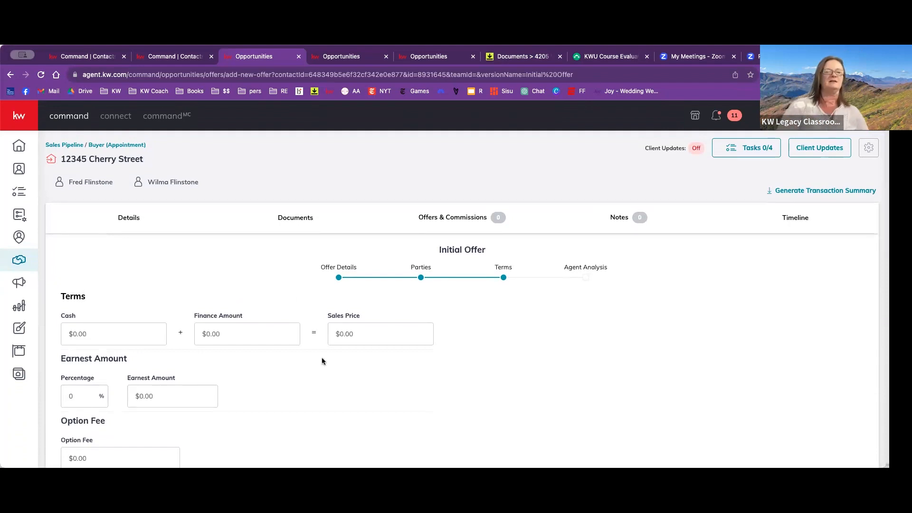
- Set the offer's cash to $50,000 and its finance amount to $350,000
type("500000")
key("Tab")
type("350000")
key("Tab")
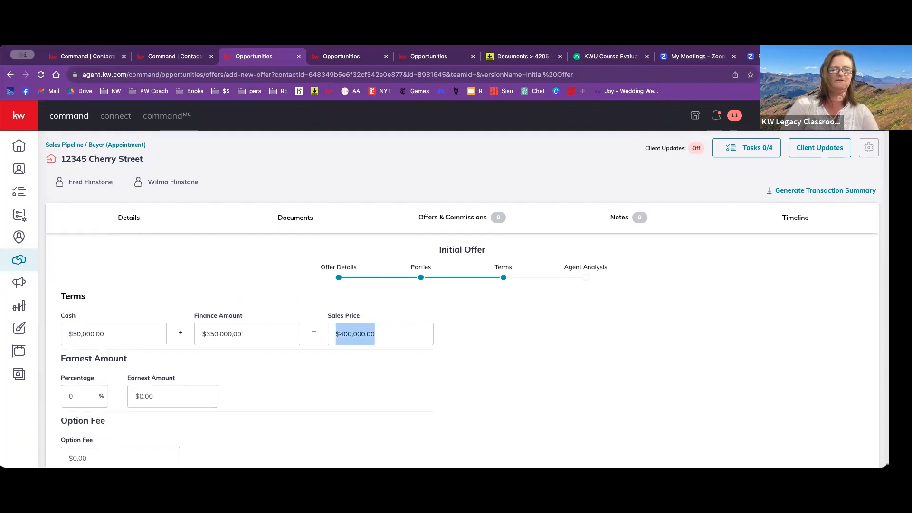
- Set the offer's earnest amount to $4,000
scroll(206, 367, "down", 2)
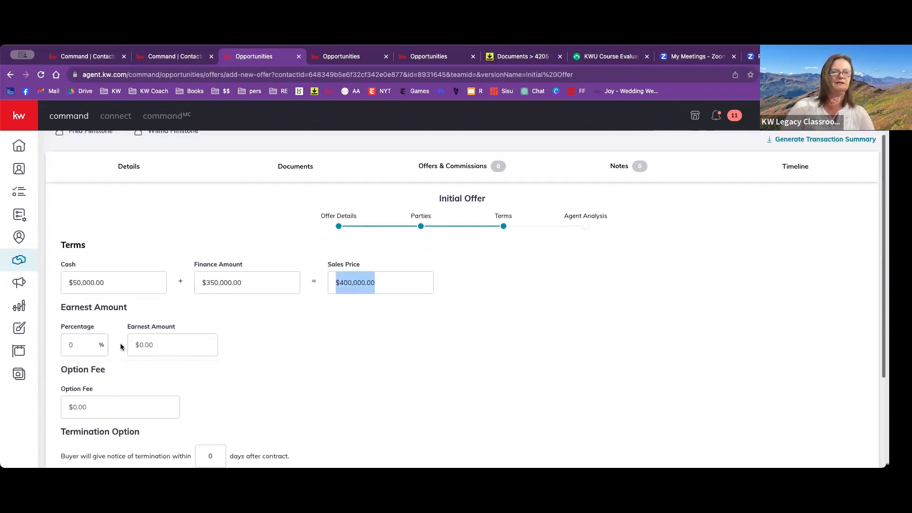
left_click(150, 349)
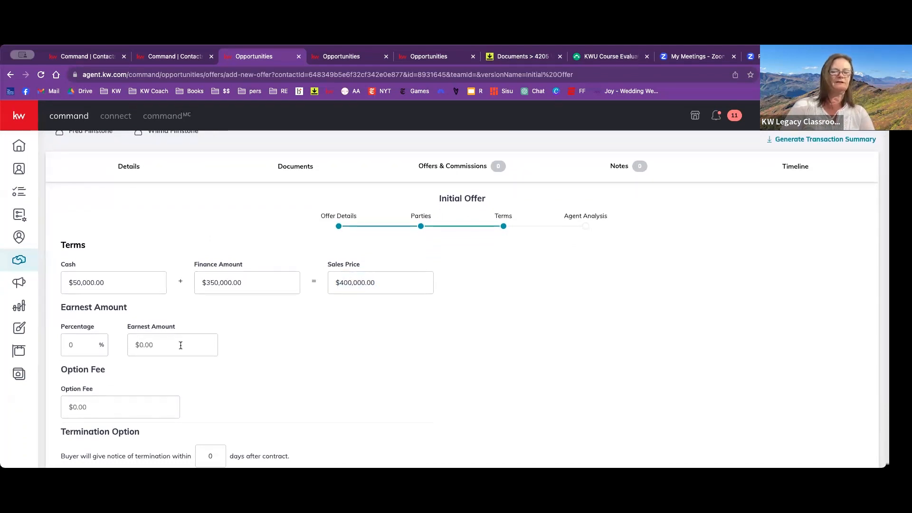
type("40000")
key("BackSpace")
key("BackSpace")
type("0")
- Set the seller's contribution to settlement costs to $8,000 and review the offer's terms
scroll(228, 358, "down", 3)
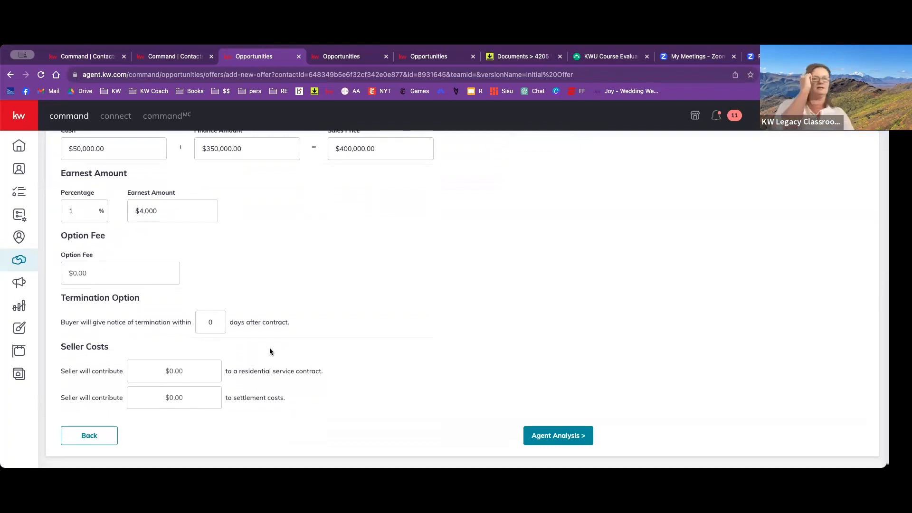
left_click(194, 397)
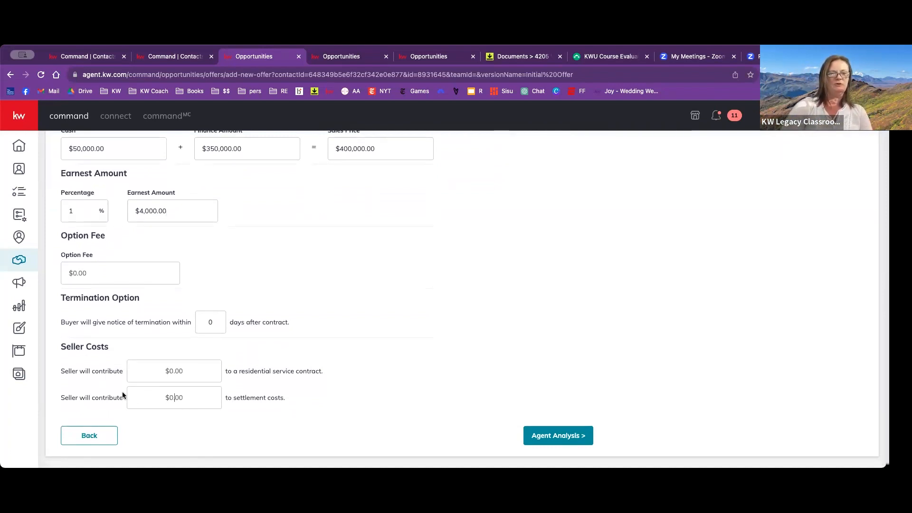
type("8000")
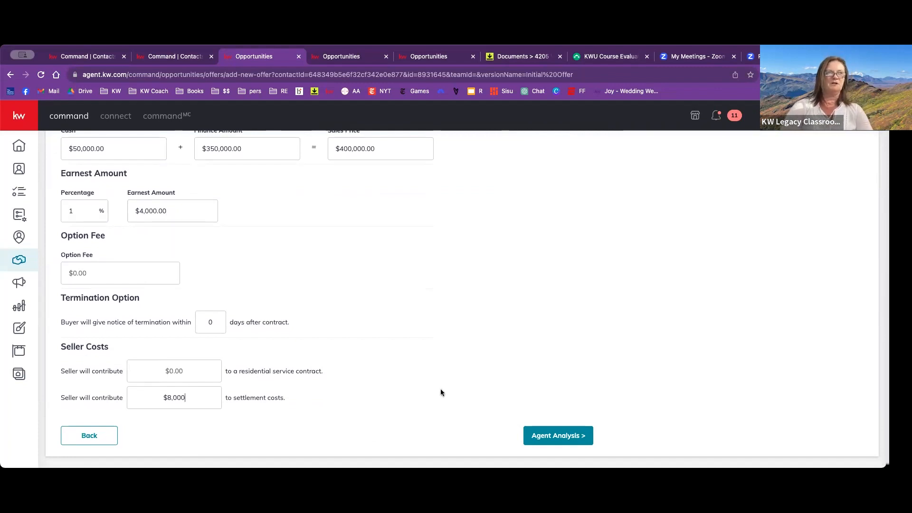
scroll(440, 392, "up", 5)
scroll(441, 392, "down", 2)
scroll(440, 389, "down", 2)
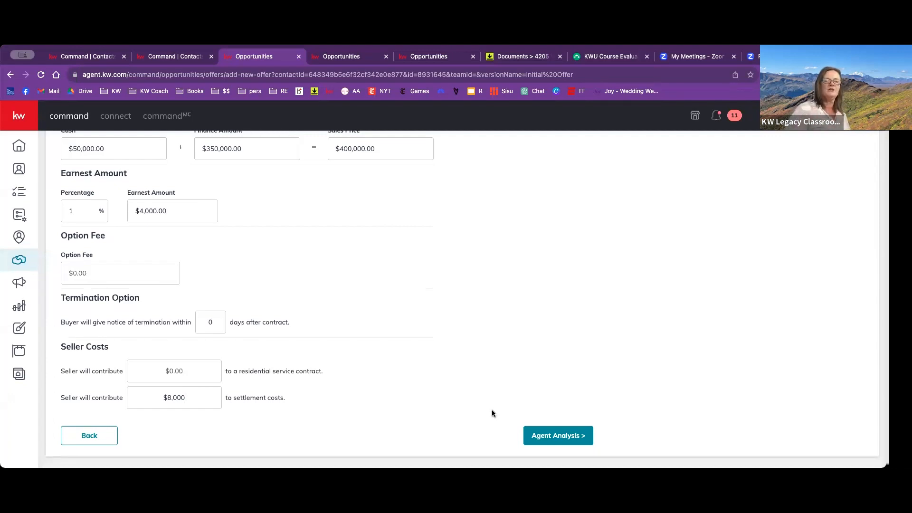
scroll(463, 383, "up", 3)
scroll(463, 382, "down", 3)
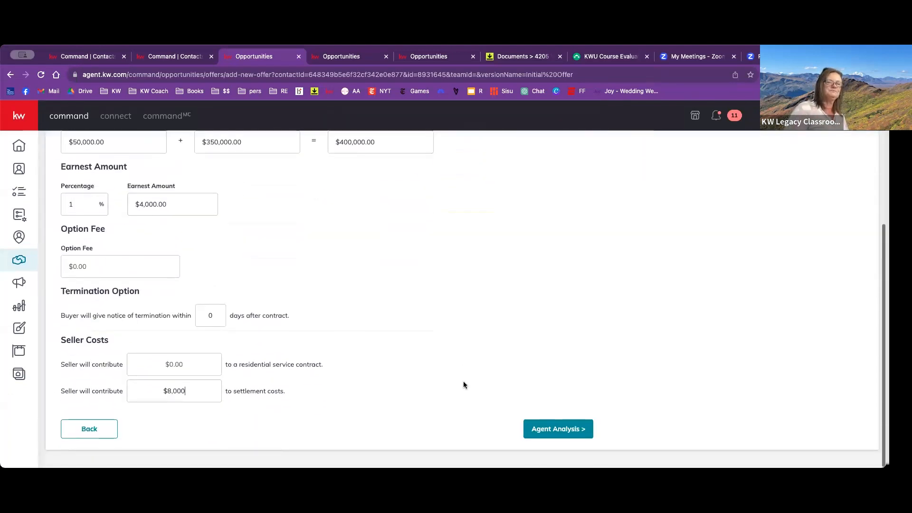
- Save the offer with the agent analysis left blank and accept it in the offer timeline
left_click(574, 425)
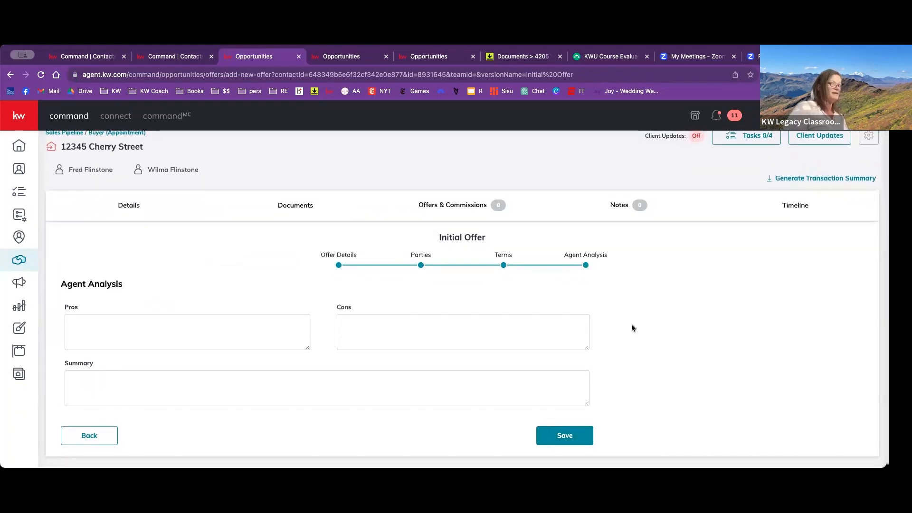
left_click(565, 436)
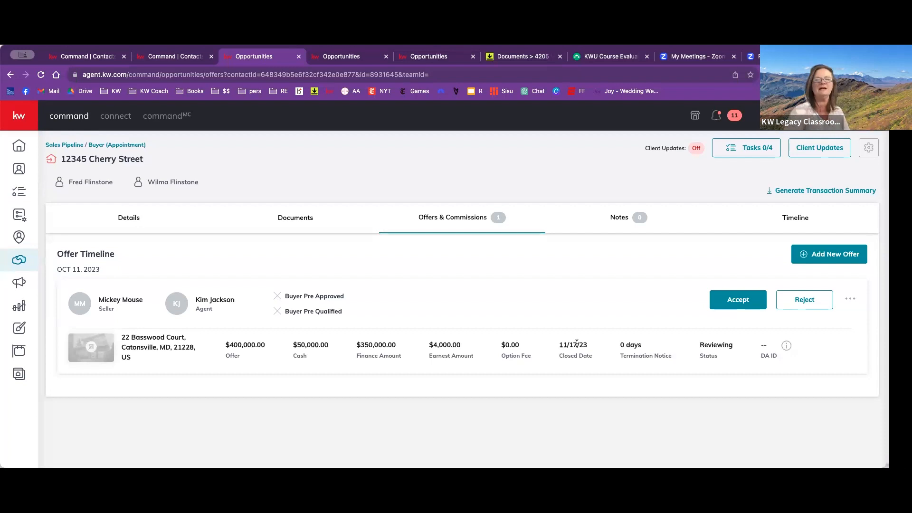
left_click(731, 307)
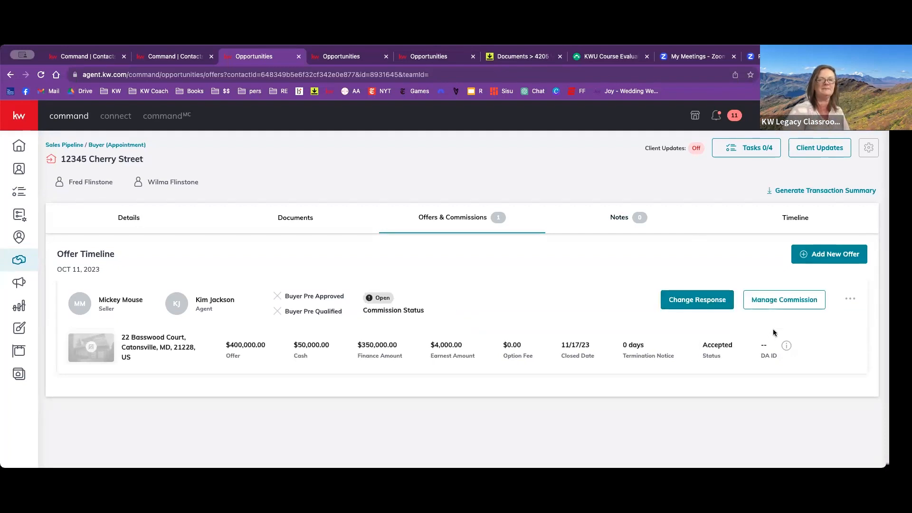
- Open the accepted offer's commission and save 10/10/2023 as the contract date in its general information
left_click(780, 305)
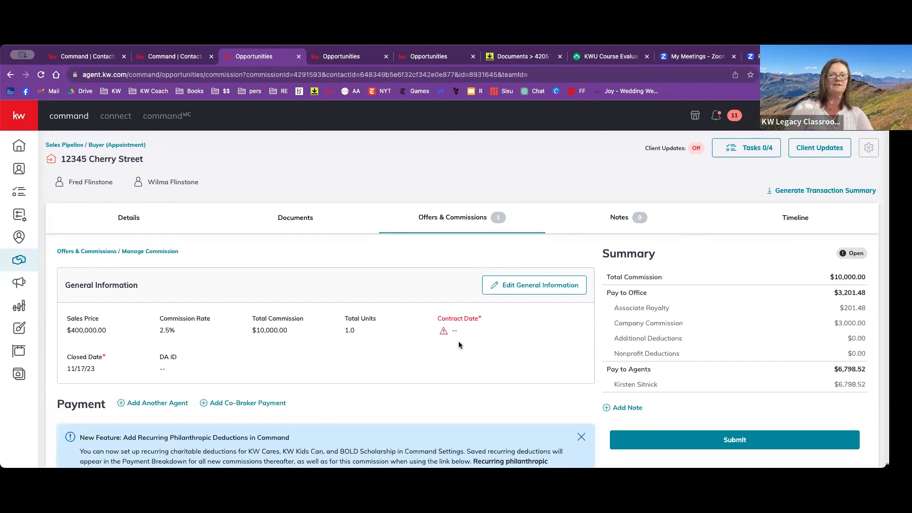
left_click(508, 287)
left_click(393, 363)
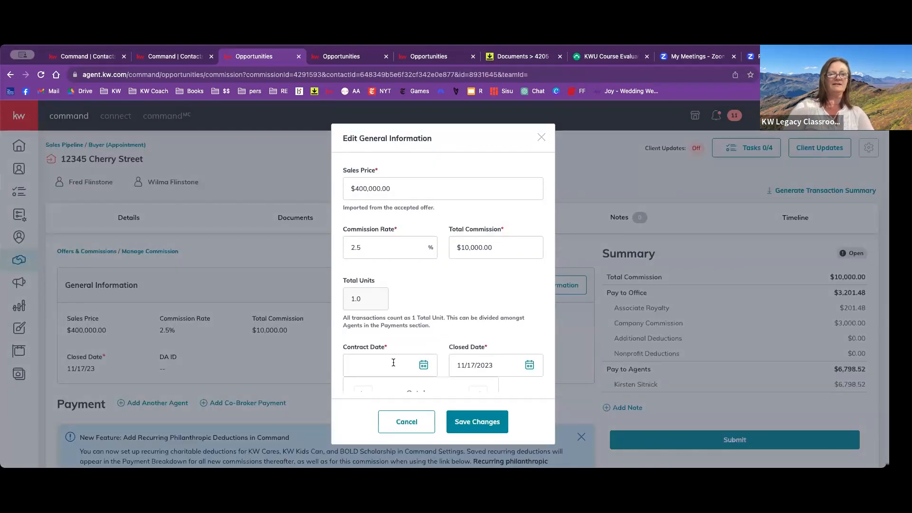
left_click(402, 359)
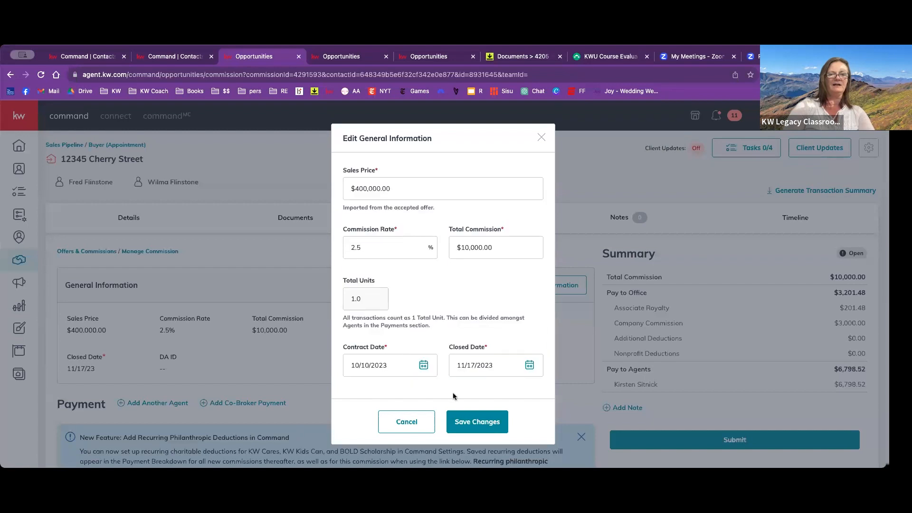
left_click(459, 422)
scroll(401, 370, "down", 4)
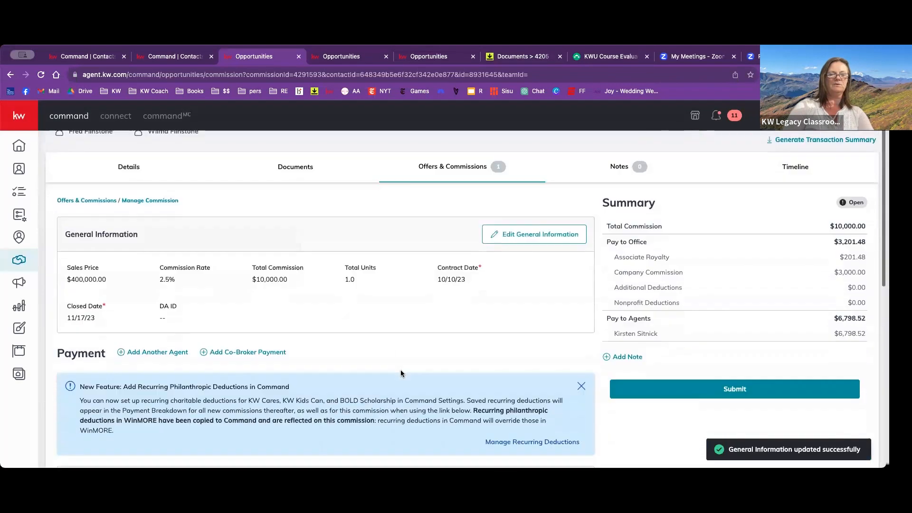
- Review the agent's payment breakdown and the deduction fields in the agent payment editor
scroll(400, 370, "down", 5)
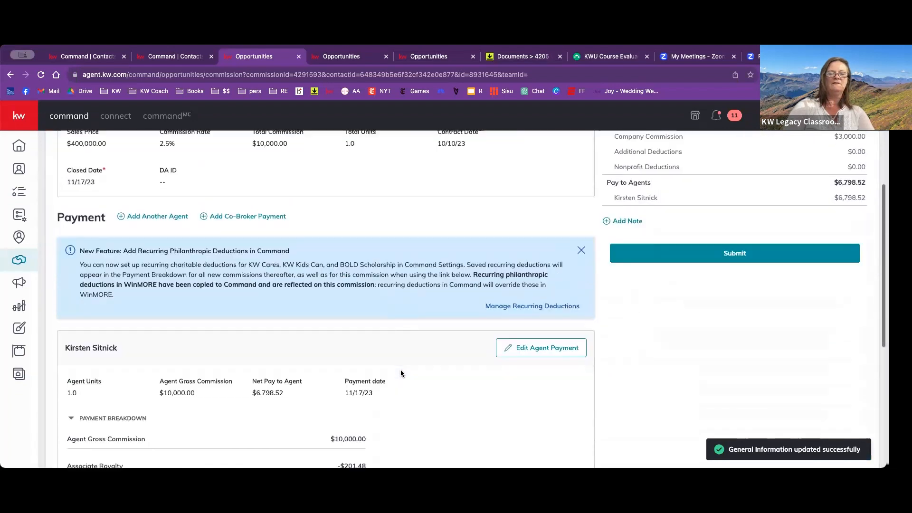
scroll(400, 371, "down", 1)
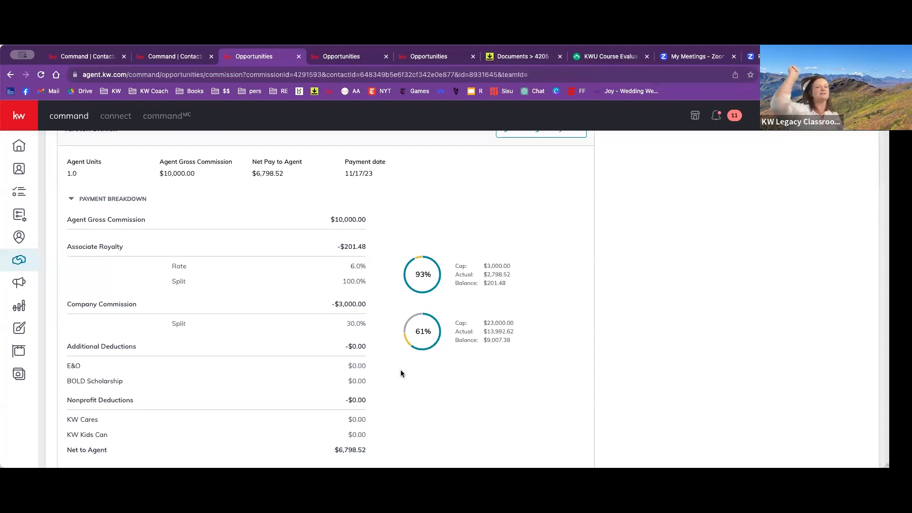
scroll(400, 370, "down", 1)
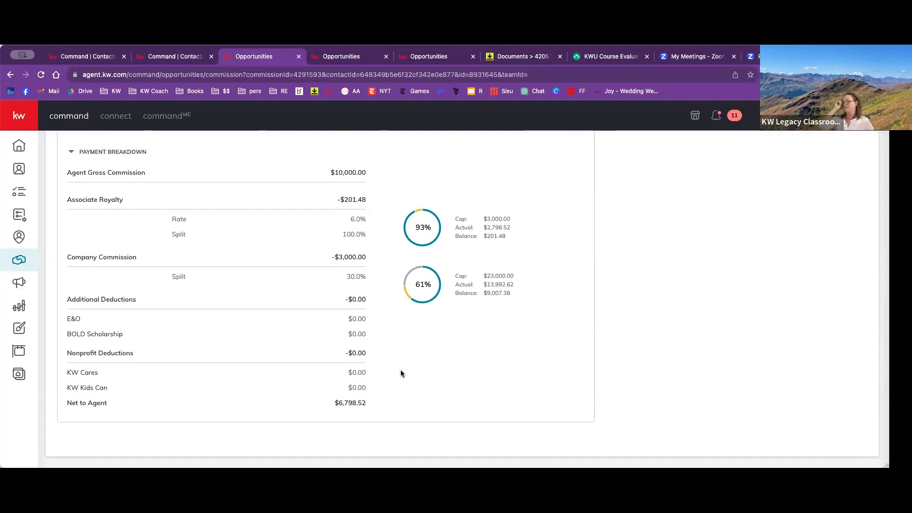
scroll(401, 371, "up", 5)
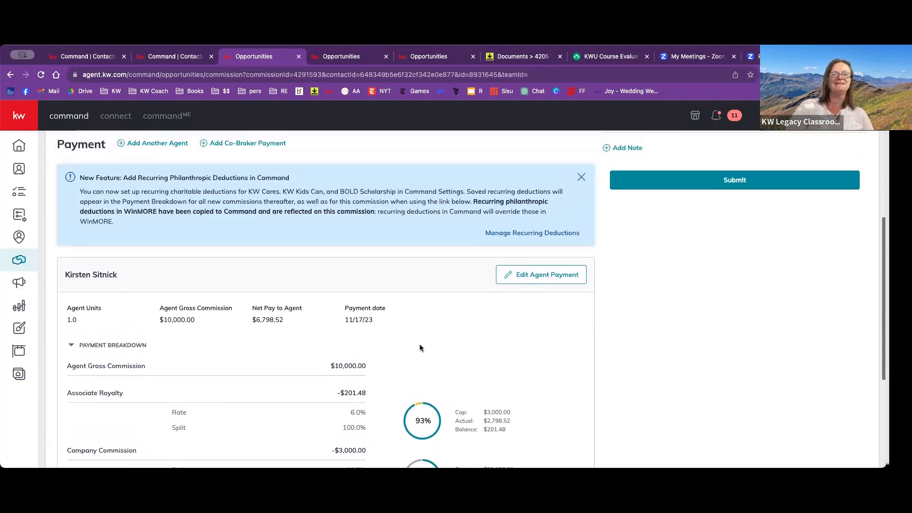
left_click(531, 280)
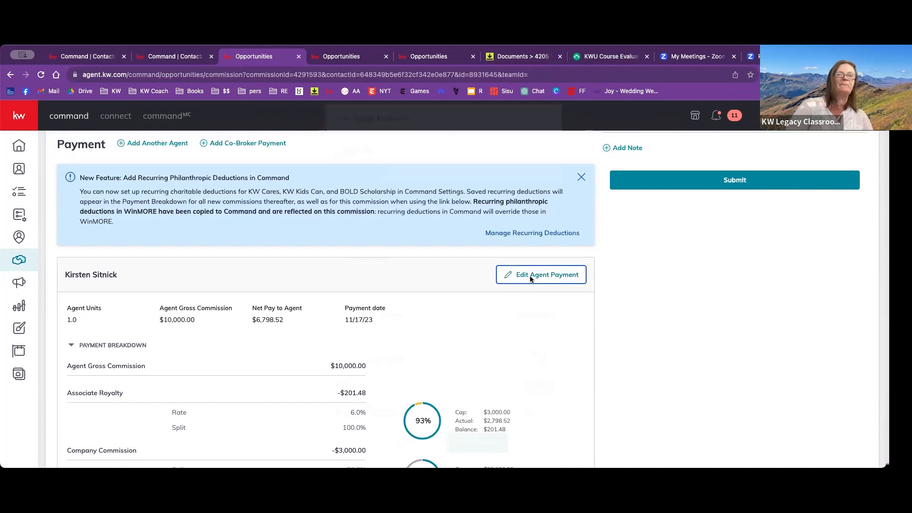
scroll(455, 295, "down", 5)
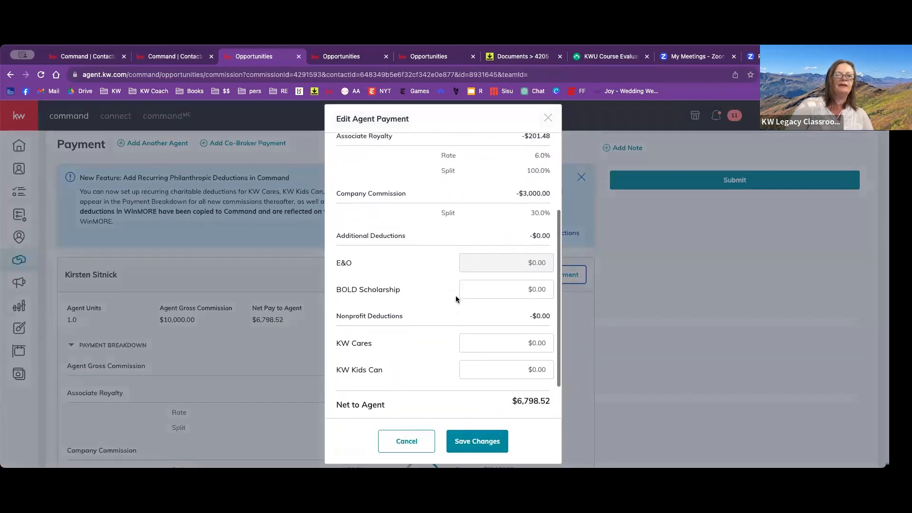
scroll(455, 295, "down", 2)
scroll(448, 332, "up", 4)
scroll(445, 358, "down", 2)
- Start an extra payment item of type Outside Referral with a 25% referral percentage
left_click(513, 391)
left_click(432, 245)
scroll(378, 289, "down", 1)
scroll(379, 288, "down", 1)
left_click(358, 306)
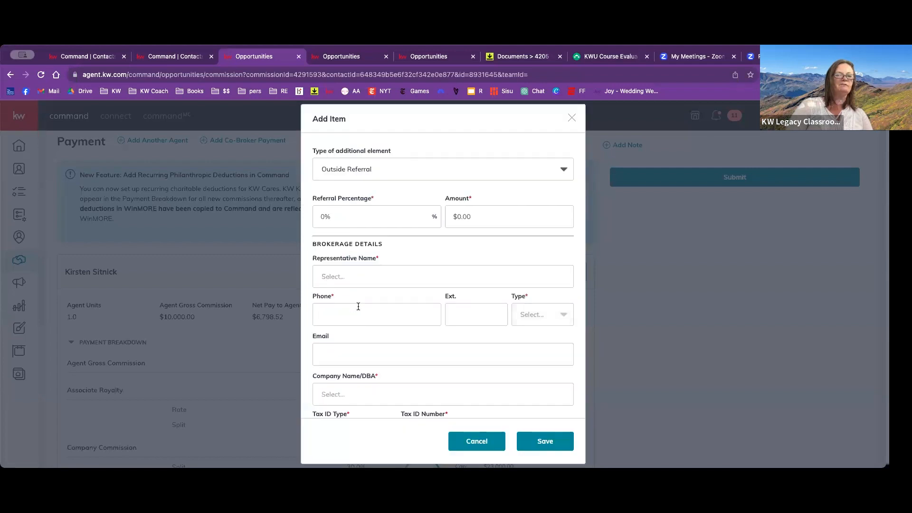
left_click(364, 222)
type("25")
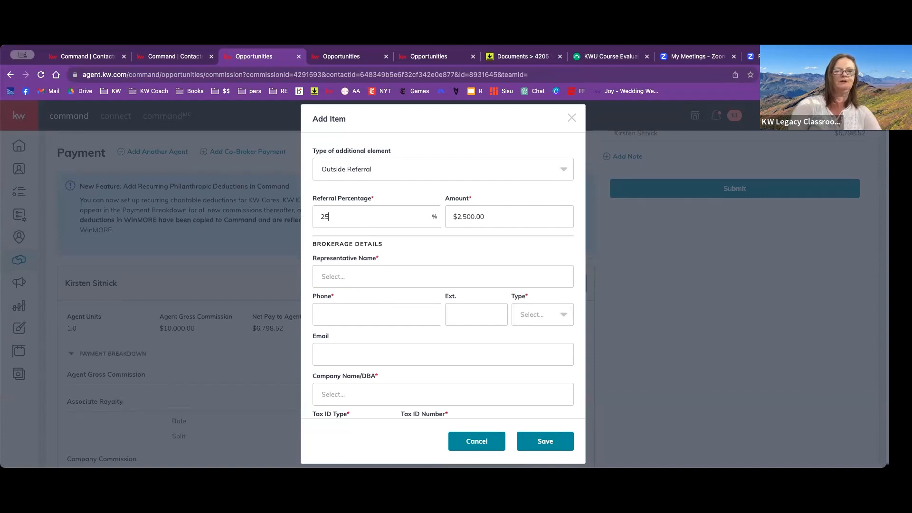
- Try a placeholder representative name in the referral's brokerage details, look over the required fields, and discard the item
scroll(441, 278, "down", 1)
left_click(430, 255)
type("fhkdjfhdjfh")
scroll(515, 308, "down", 5)
scroll(515, 304, "down", 5)
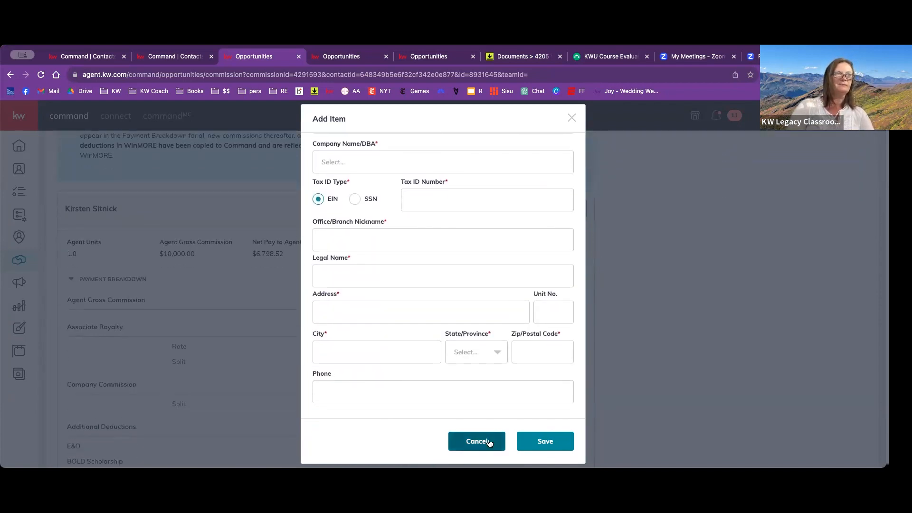
scroll(475, 356, "up", 3)
scroll(476, 357, "up", 3)
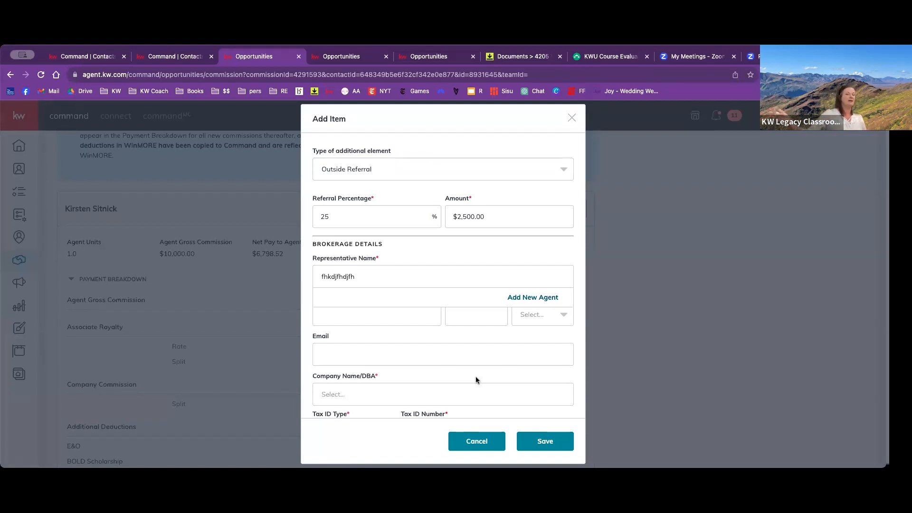
left_click(470, 449)
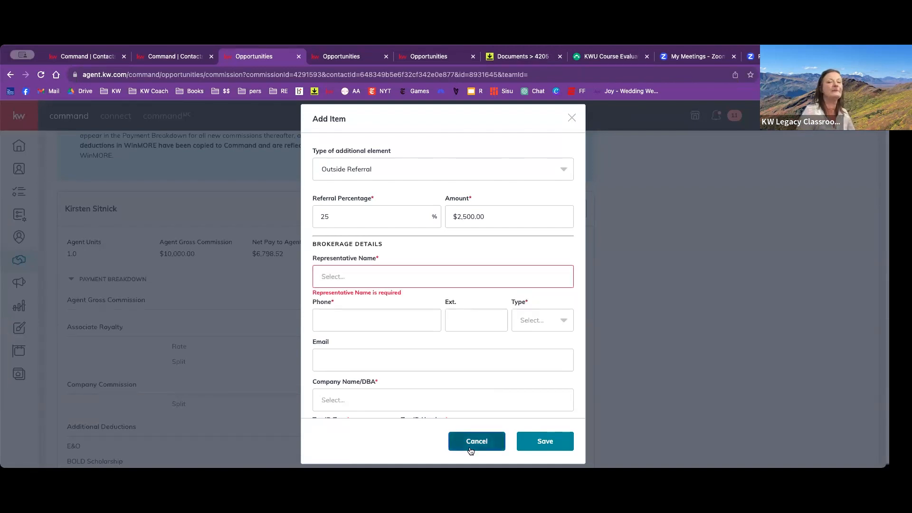
left_click(471, 449)
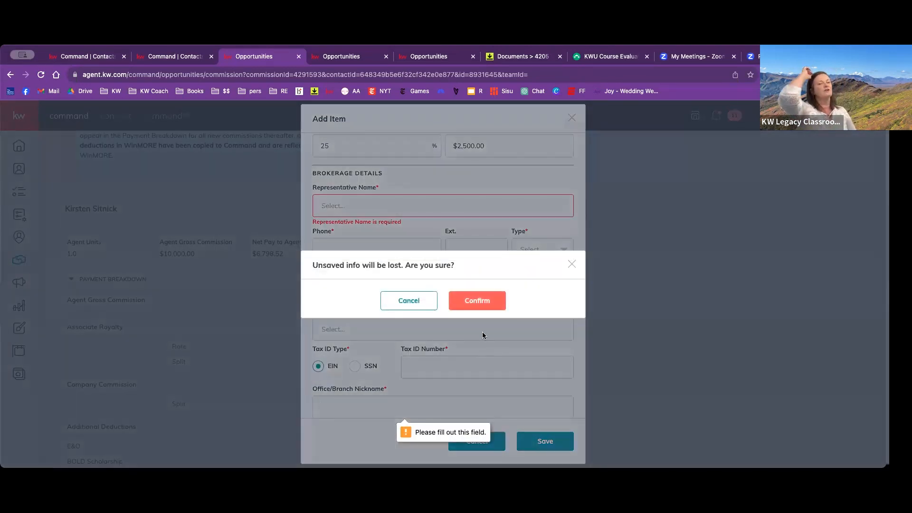
left_click(480, 303)
- Try a Bonus item of $495 on the agent payment, and leave the payment editor without saving
left_click(530, 391)
left_click(456, 250)
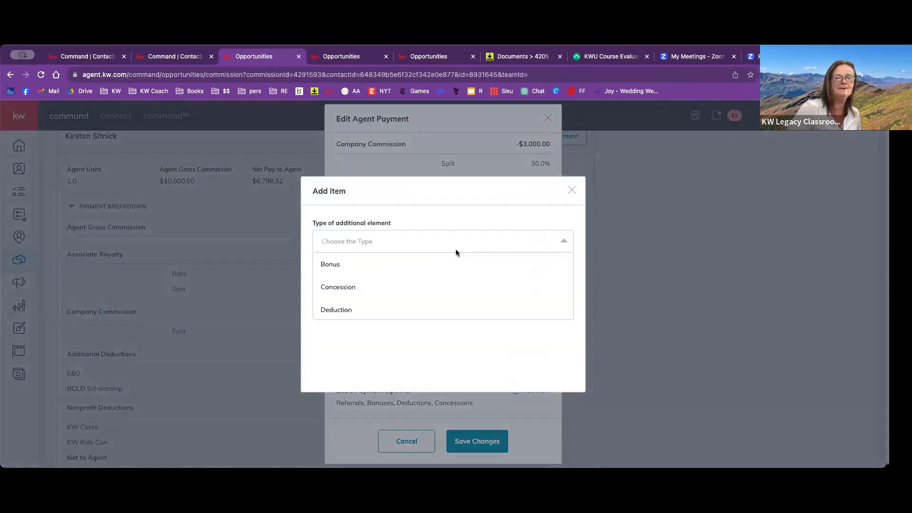
left_click(430, 268)
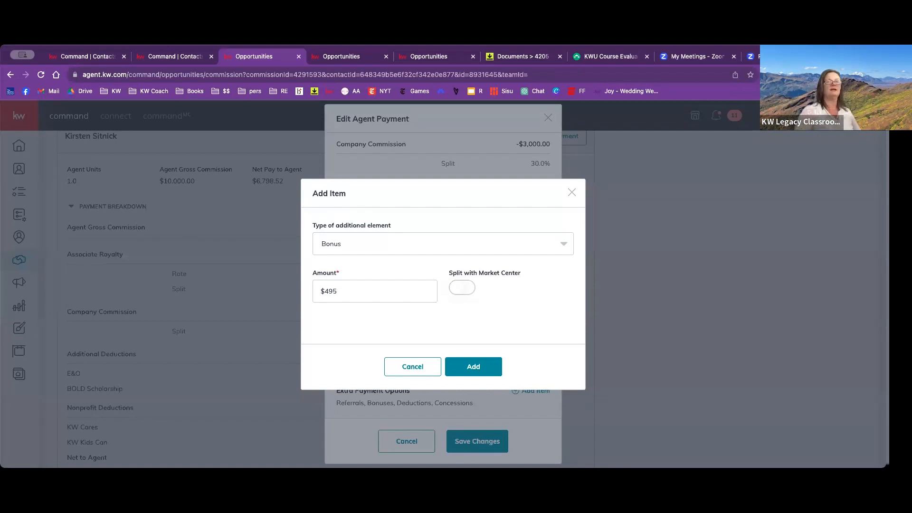
left_click(398, 366)
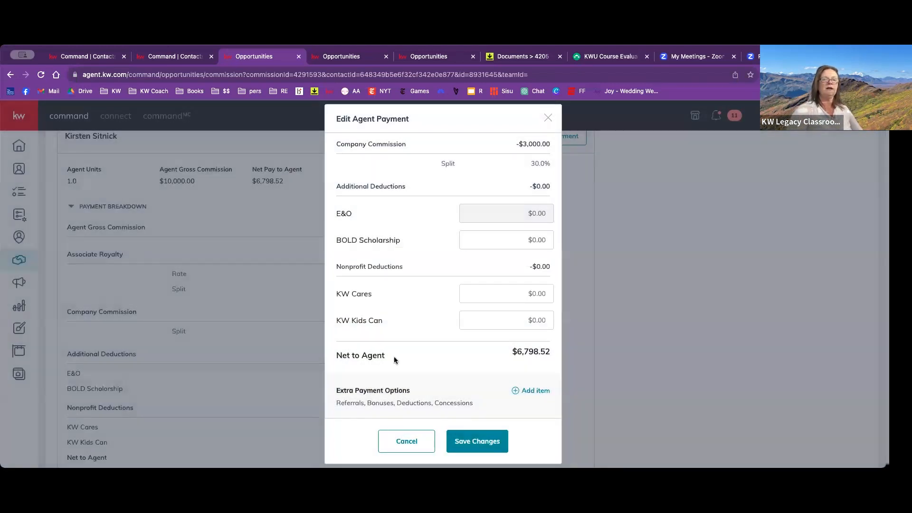
left_click(407, 445)
- Look over the commission's payment breakdown and general information, and return to the offer timeline
scroll(452, 364, "down", 2)
scroll(452, 364, "down", 1)
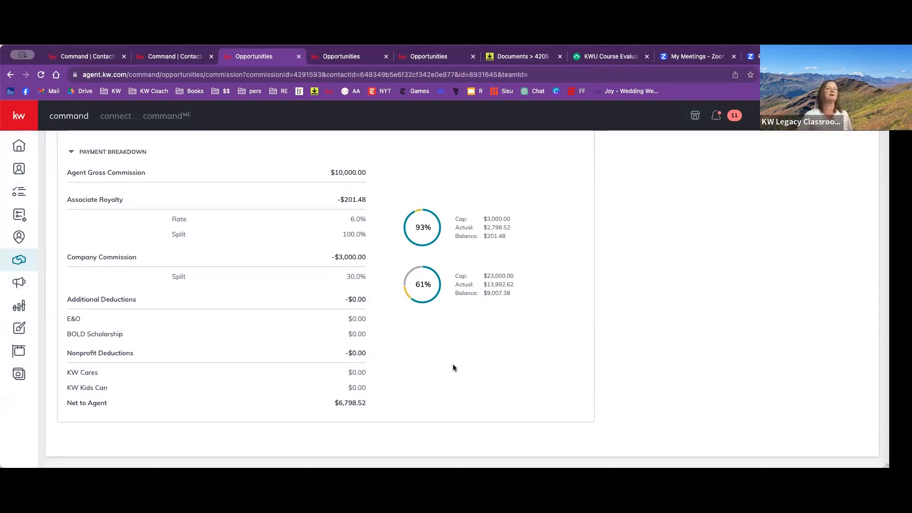
scroll(452, 367, "up", 3)
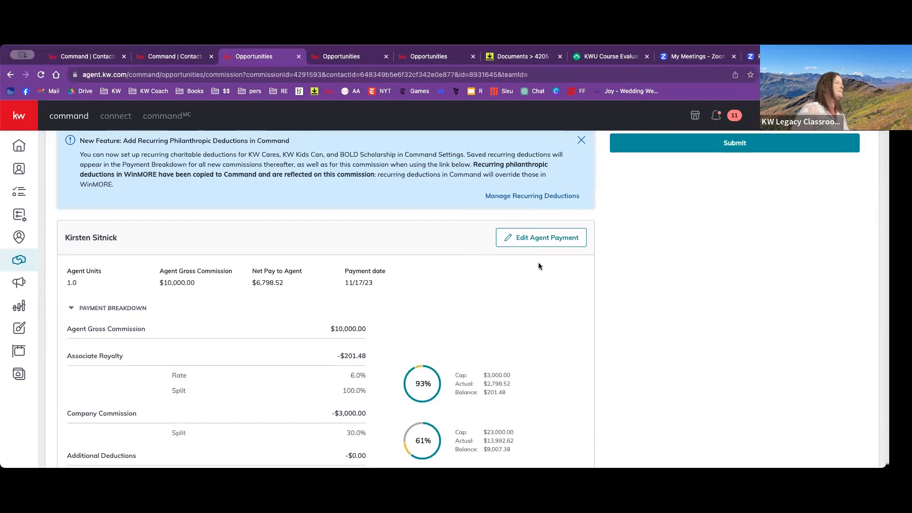
scroll(539, 265, "up", 2)
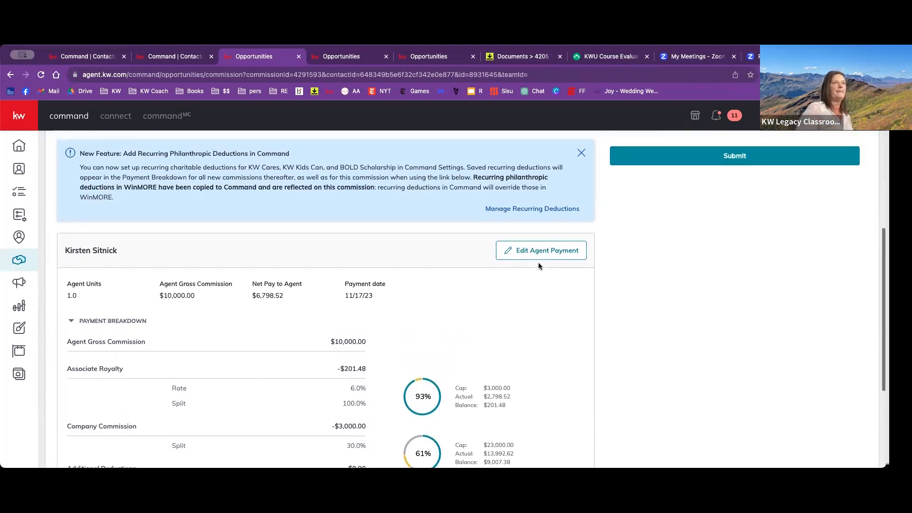
scroll(555, 268, "up", 4)
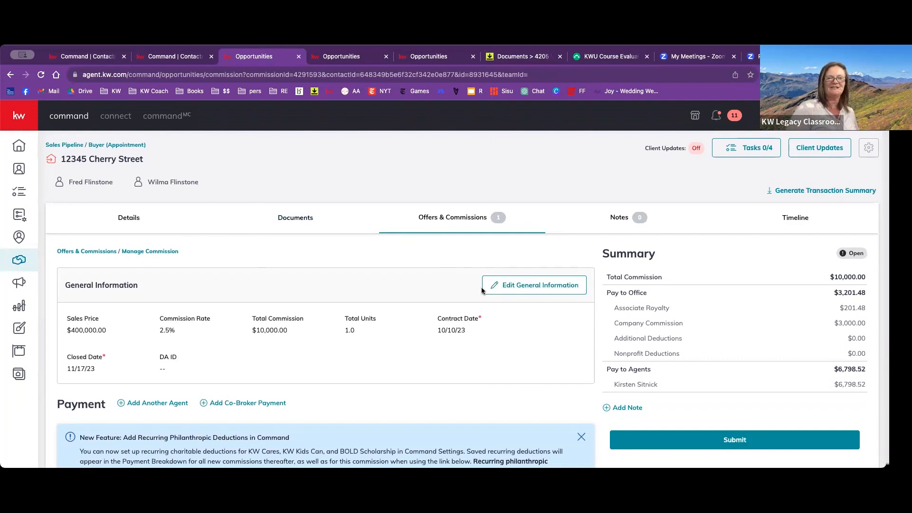
left_click(299, 217)
left_click(416, 223)
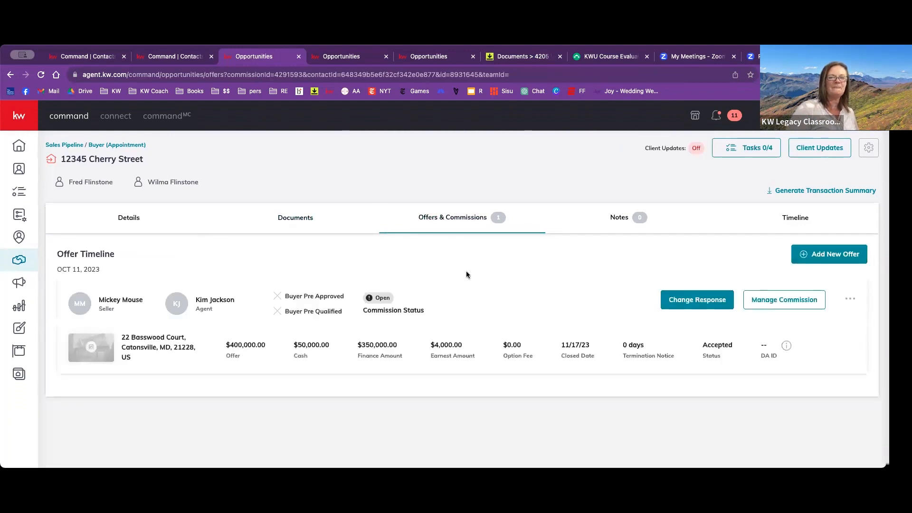
left_click(306, 220)
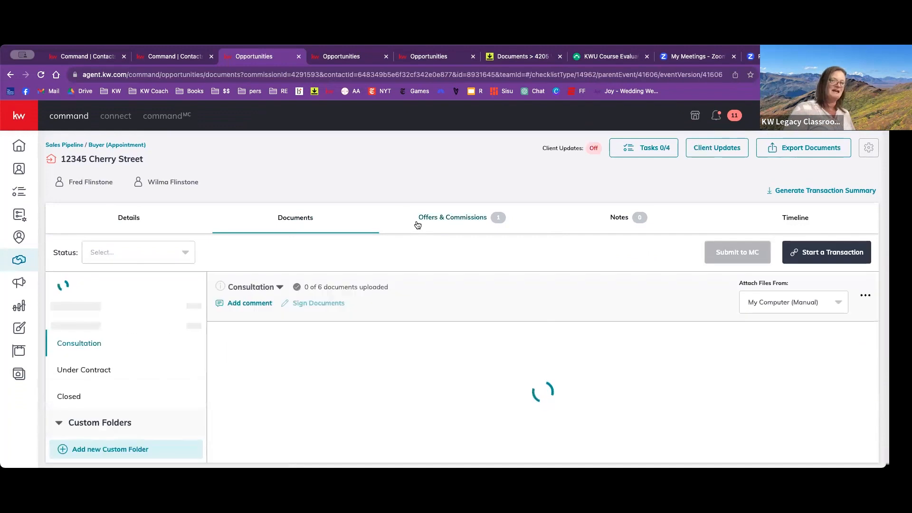
left_click(417, 223)
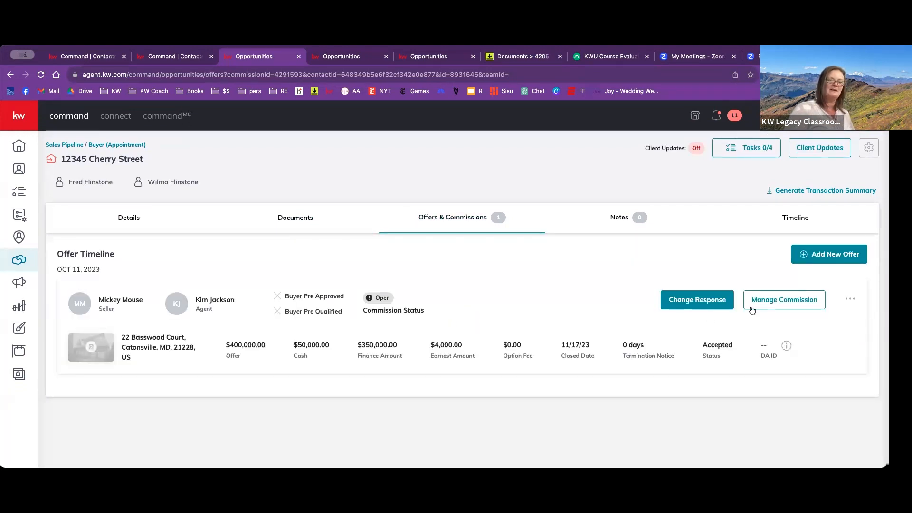
- Change the accepted offer's response to rejected, accepting that the closing dates are cleared
left_click(707, 304)
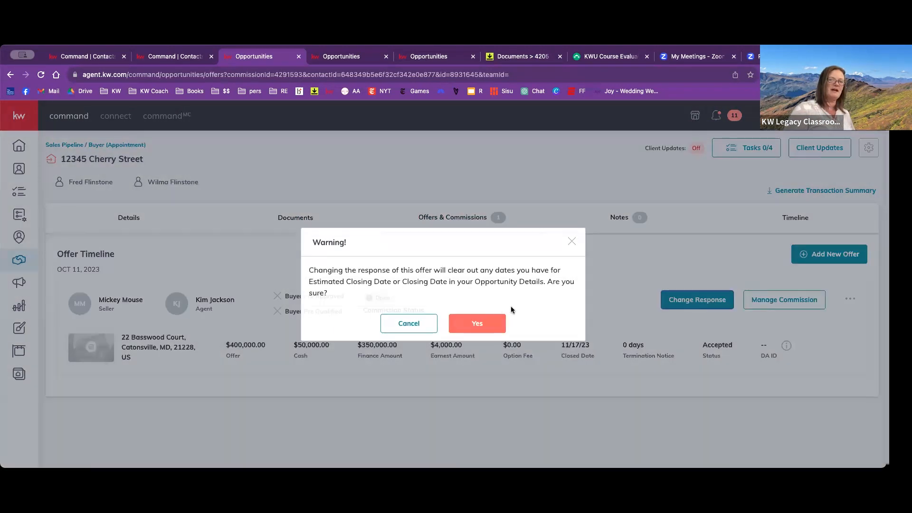
left_click(489, 323)
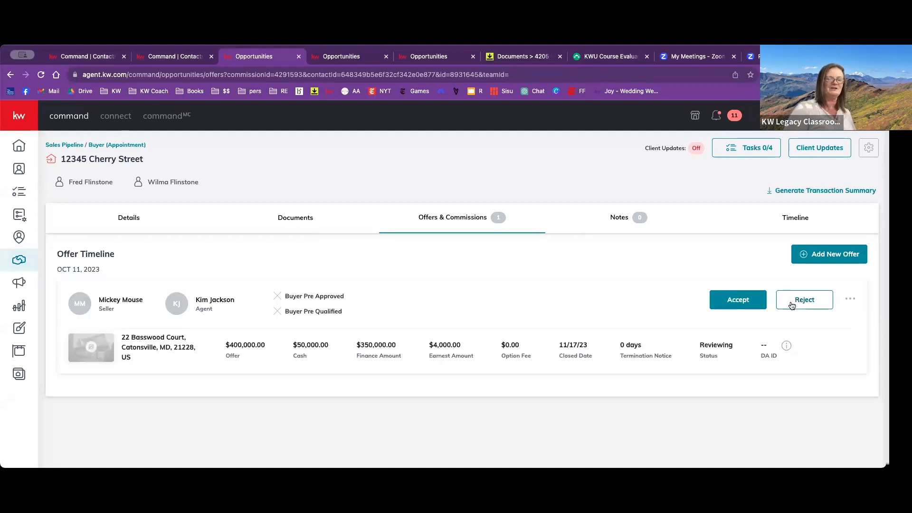
left_click(792, 305)
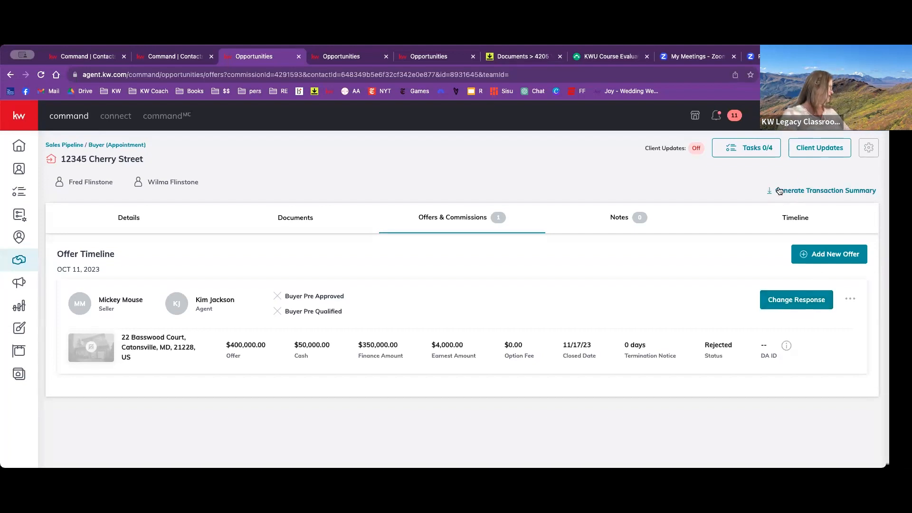
- Generate a transaction summary with opportunity dates, Post Appointment tasks and transaction parties, and return to the opportunity's offer timeline
left_click(779, 191)
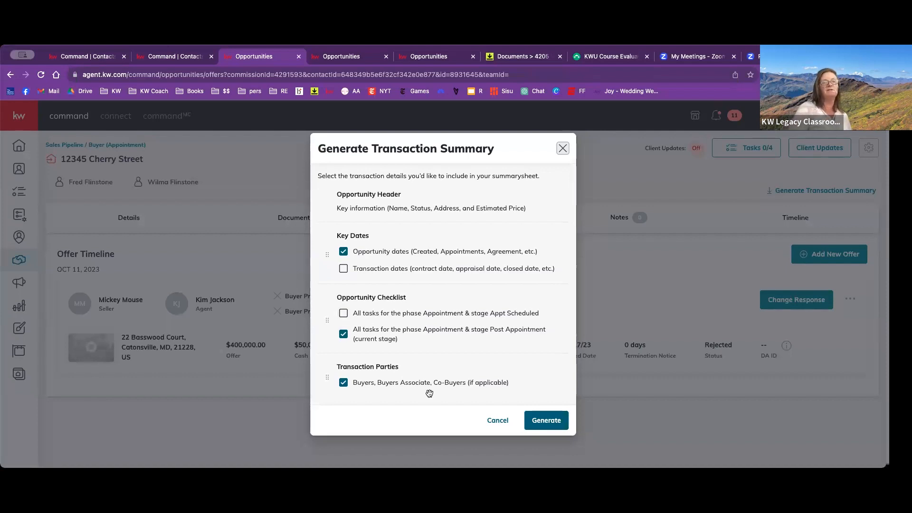
left_click(551, 422)
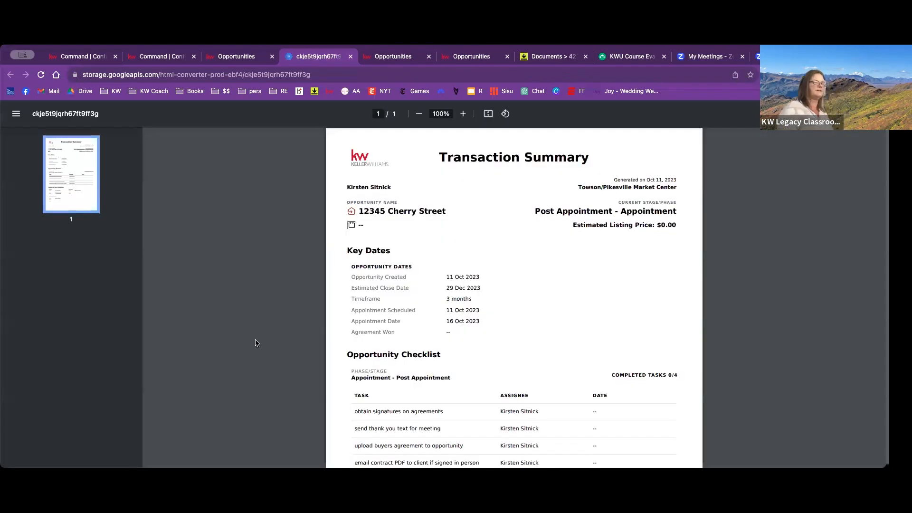
scroll(316, 310, "down", 4)
scroll(313, 310, "up", 4)
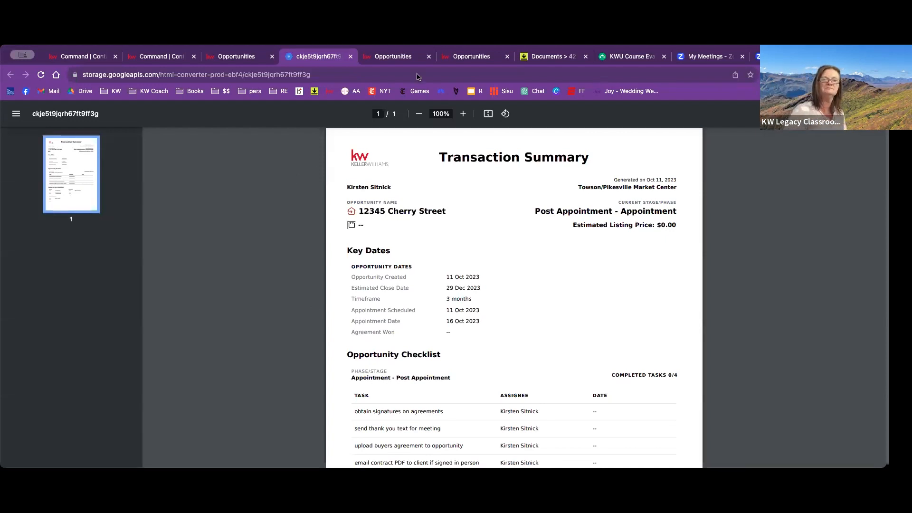
left_click(471, 56)
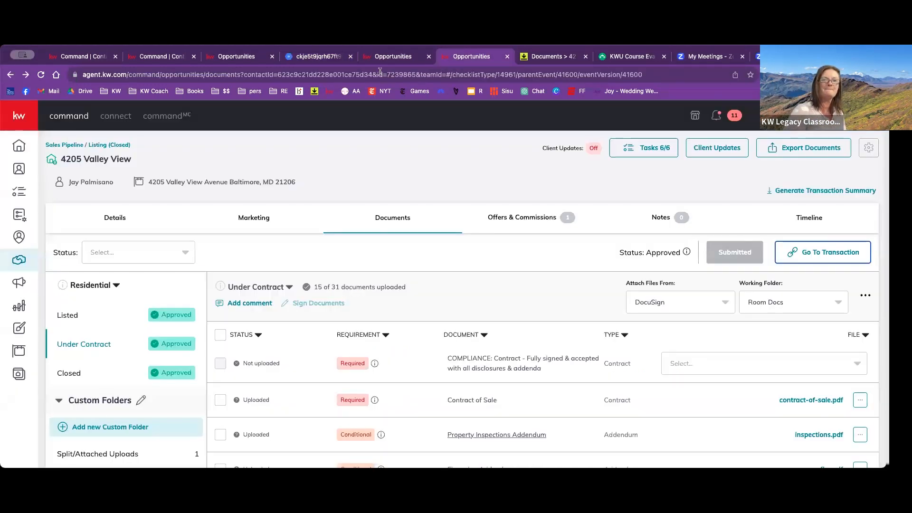
left_click(229, 56)
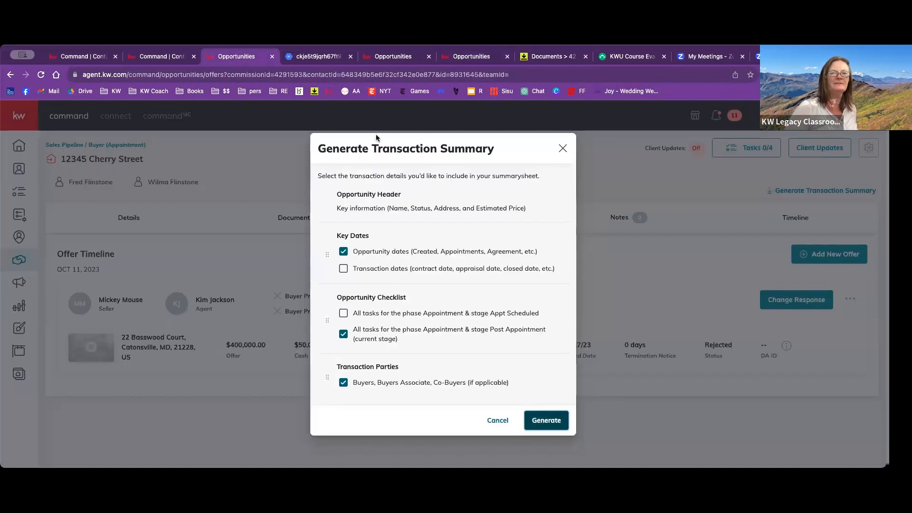
left_click(563, 149)
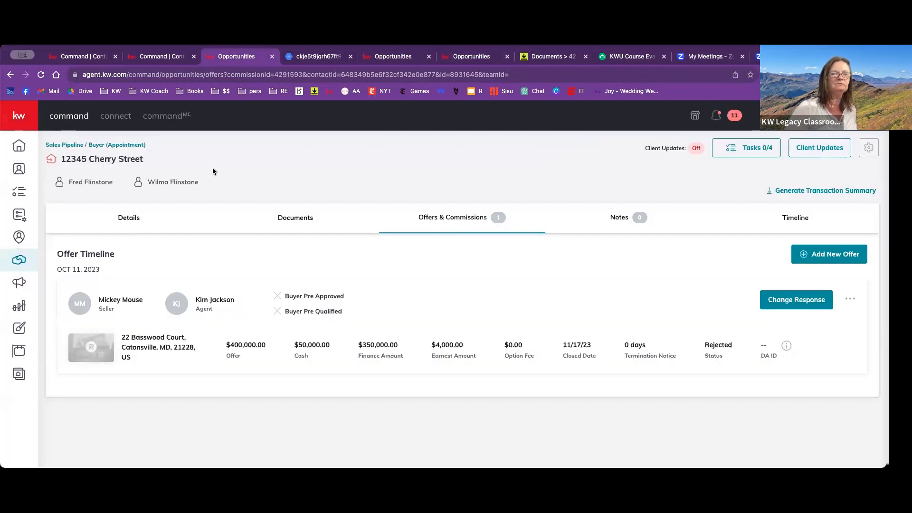
- Move the first Nurture buyer opportunity in Cultivate to Hot: 0-3 months and on to Pre-Appt in the Appointment phase
left_click(18, 262)
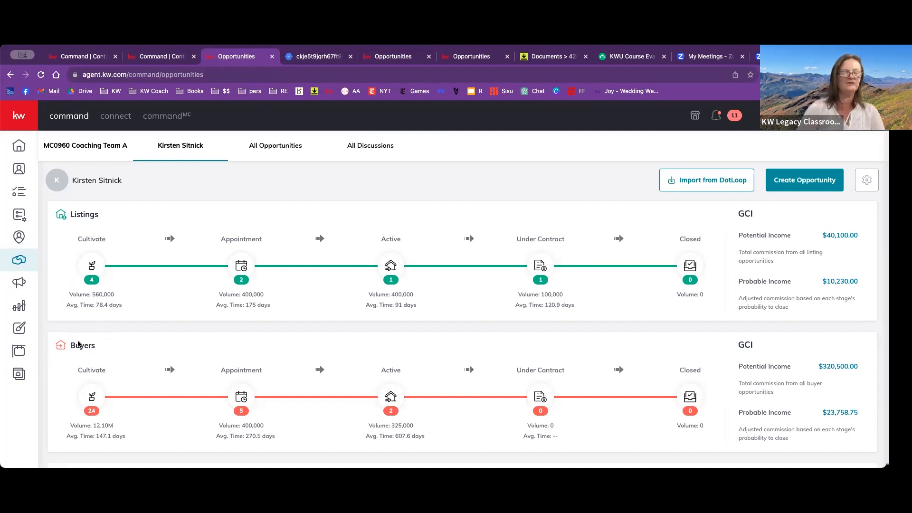
left_click(87, 376)
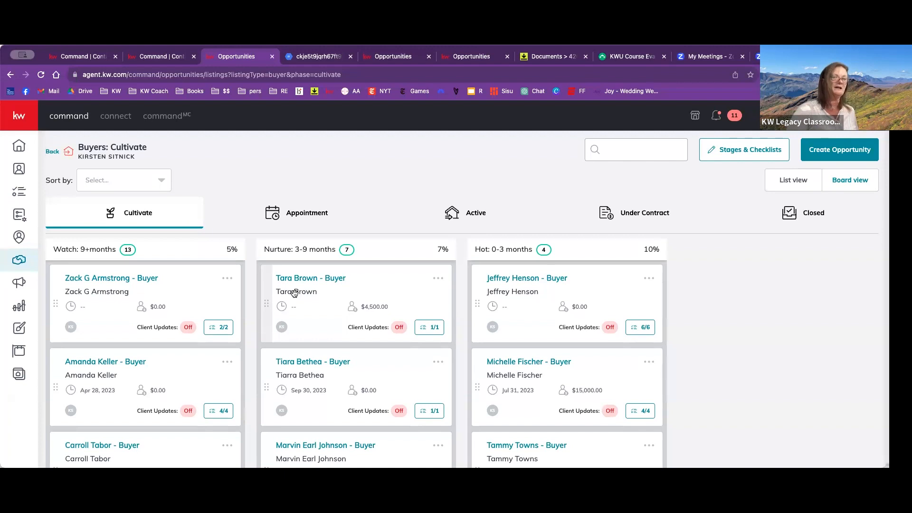
left_click_drag(294, 293, 499, 290)
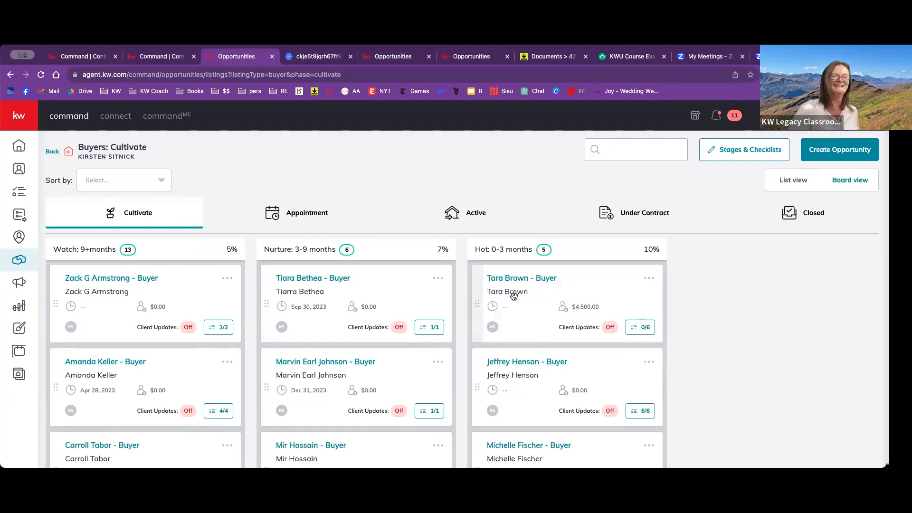
left_click_drag(514, 295, 297, 216)
left_click(297, 216)
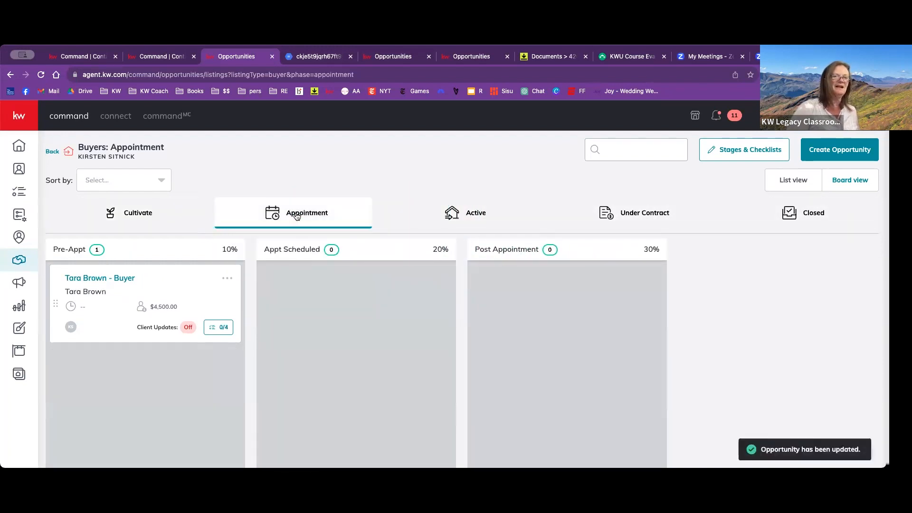
- Move the $4,500.00 buyer opportunity from Pre-Appt to Appt Scheduled, and return to the opportunities overview after viewing the Active phase
left_click_drag(145, 368, 306, 330)
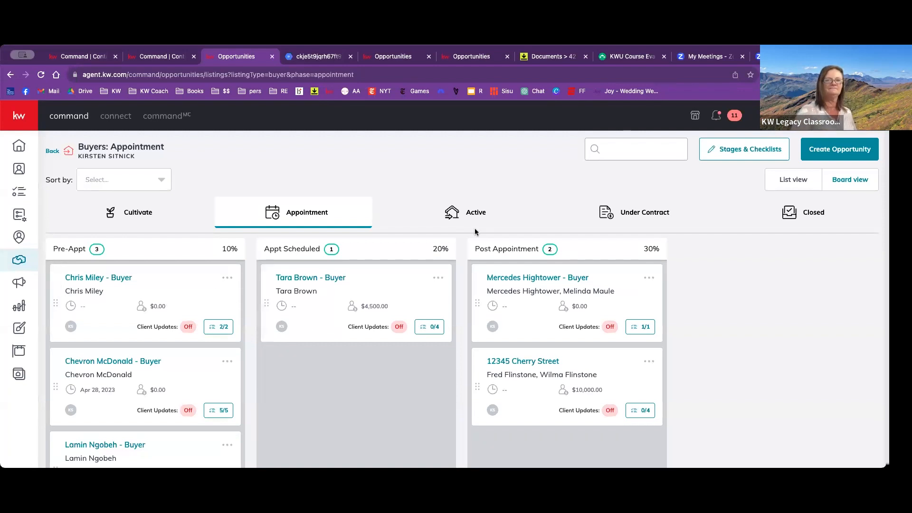
left_click(475, 215)
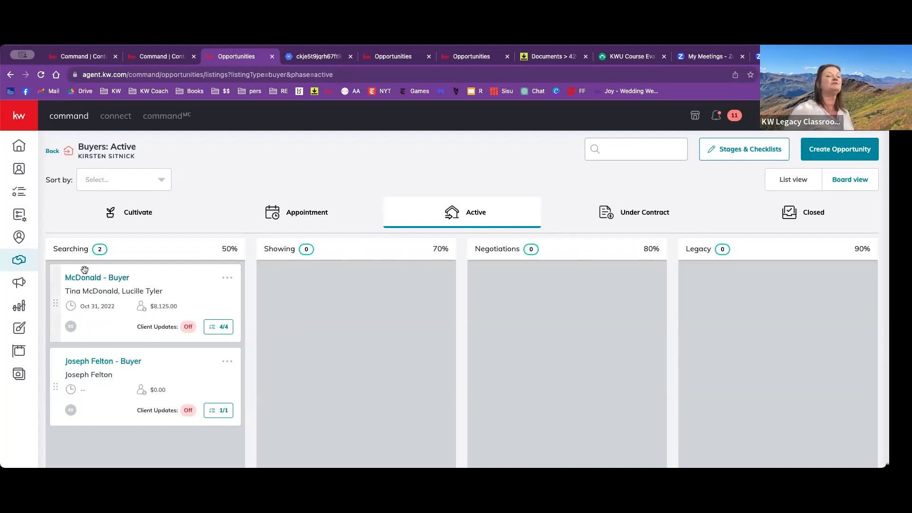
left_click(20, 261)
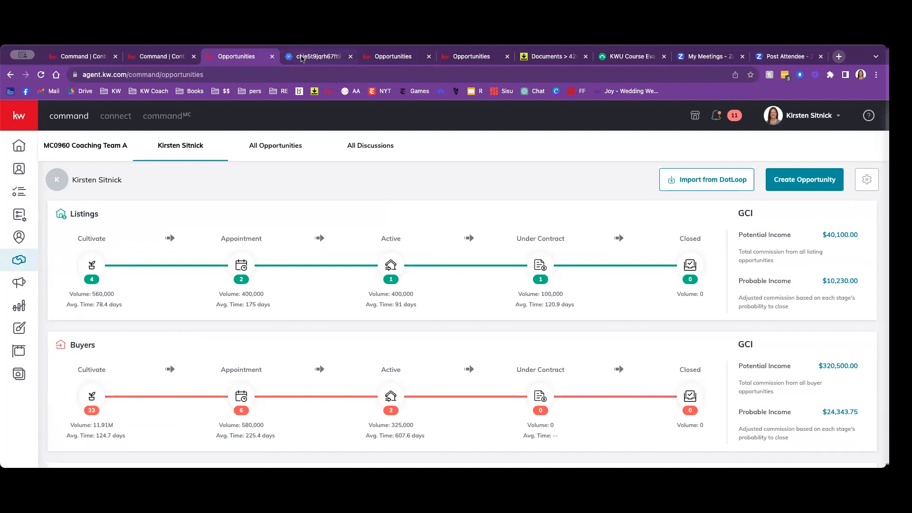
- Bring up the KWU Course Evaluation survey and choose Maryland and D.C. as the region
left_click(302, 56)
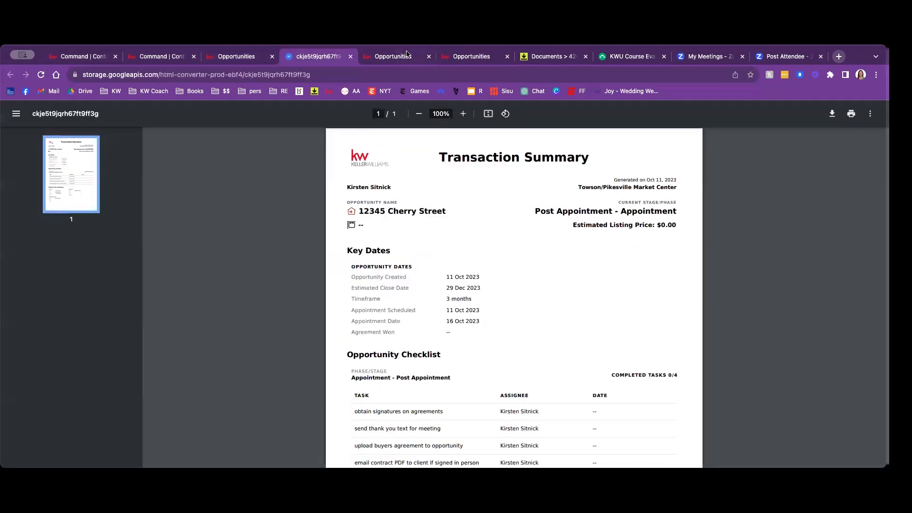
left_click(611, 57)
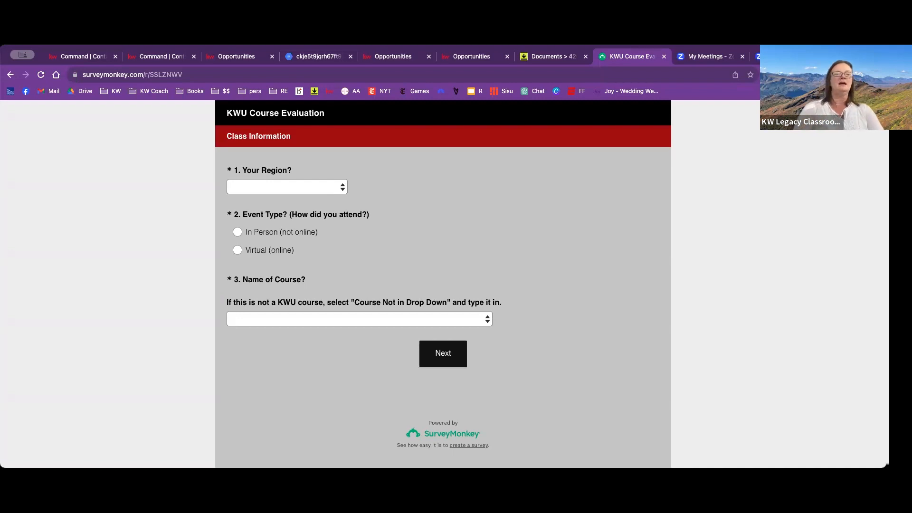
left_click(322, 188)
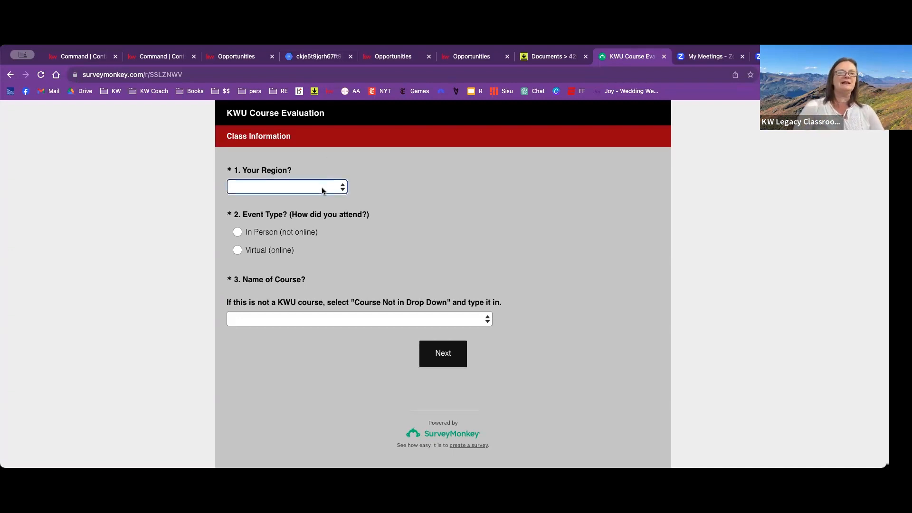
left_click(308, 250)
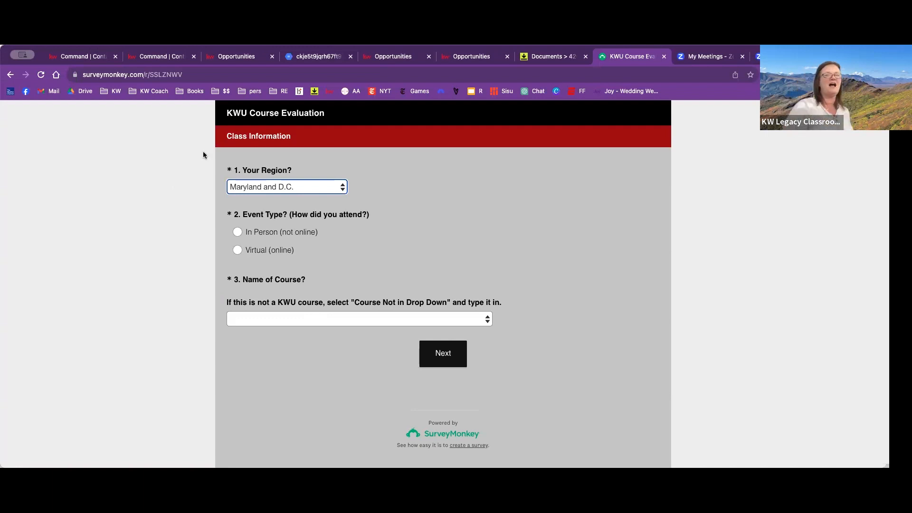
- Try to open the course evaluation at kwuevals.com
left_click(230, 76)
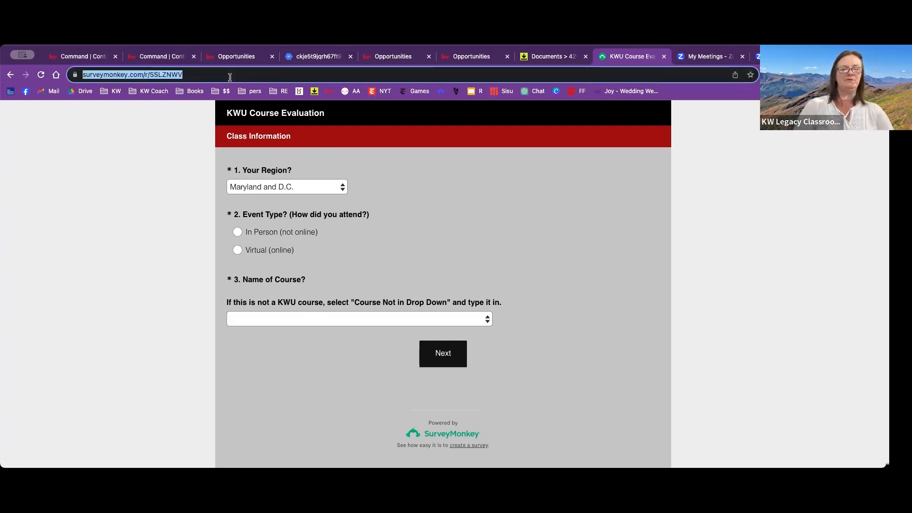
type("kwuev")
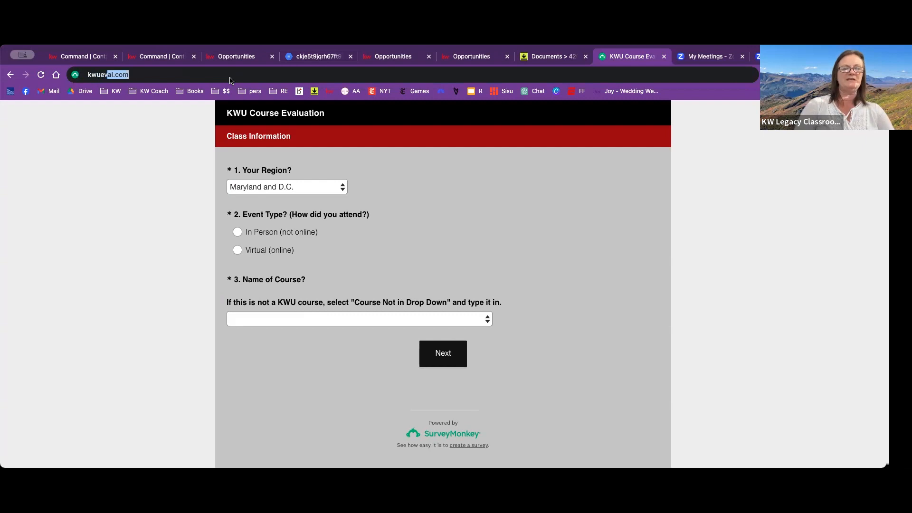
type("als.com")
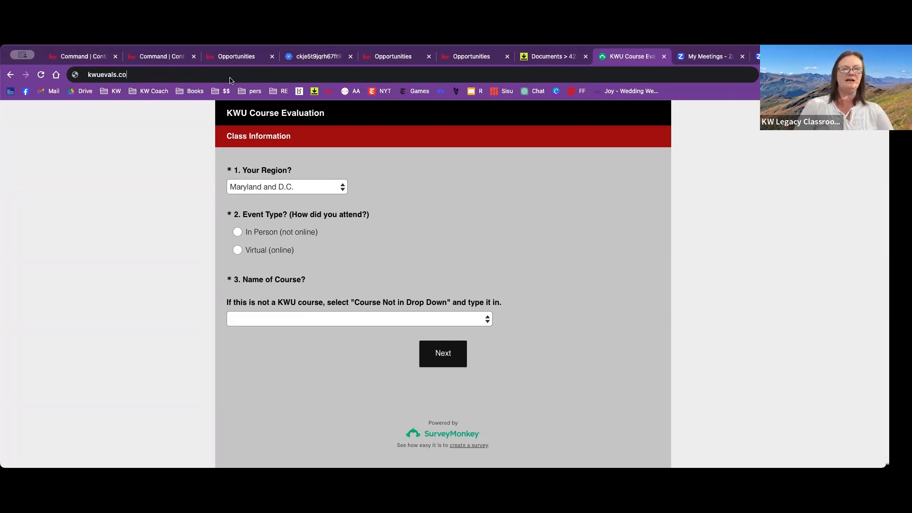
key("Return")
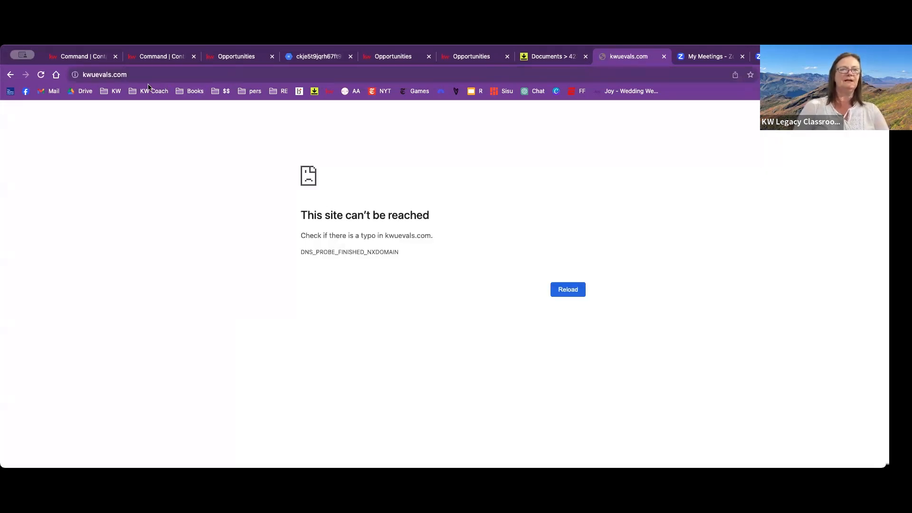
- Correct the web address to kwueval.com and load the course evaluation survey
left_click(112, 75)
left_click(112, 75)
key("BackSpace")
key("Return")
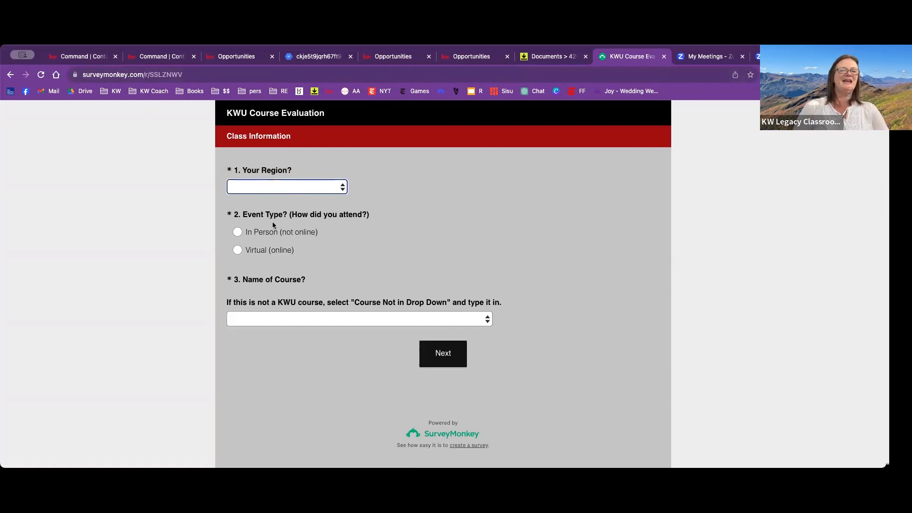
- Answer the class information with Maryland and D.C., In Person and the course 3 Simple Steps to Start in Command, and continue to the instructor questions
left_click(272, 408)
left_click(238, 232)
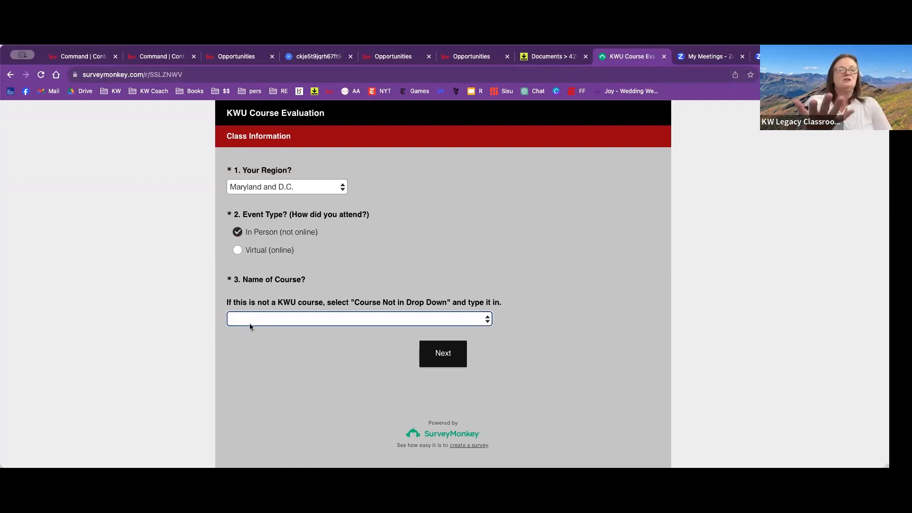
left_click(249, 327)
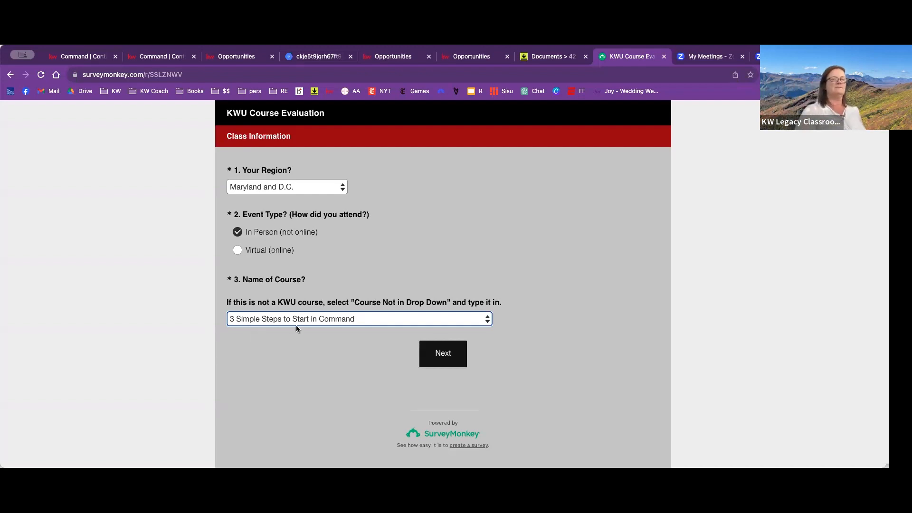
left_click(437, 354)
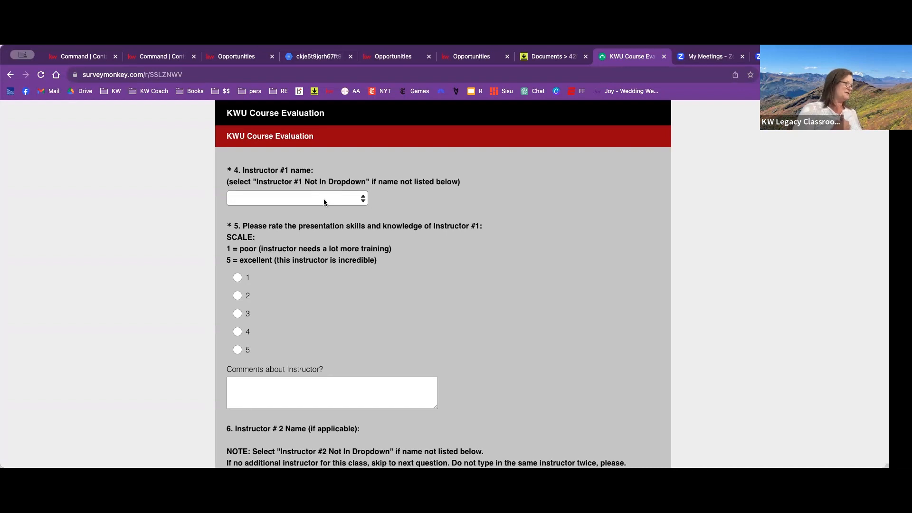
- Mark Instructor #1 as not in the drop-down and enter the instructor's full name
left_click(324, 201)
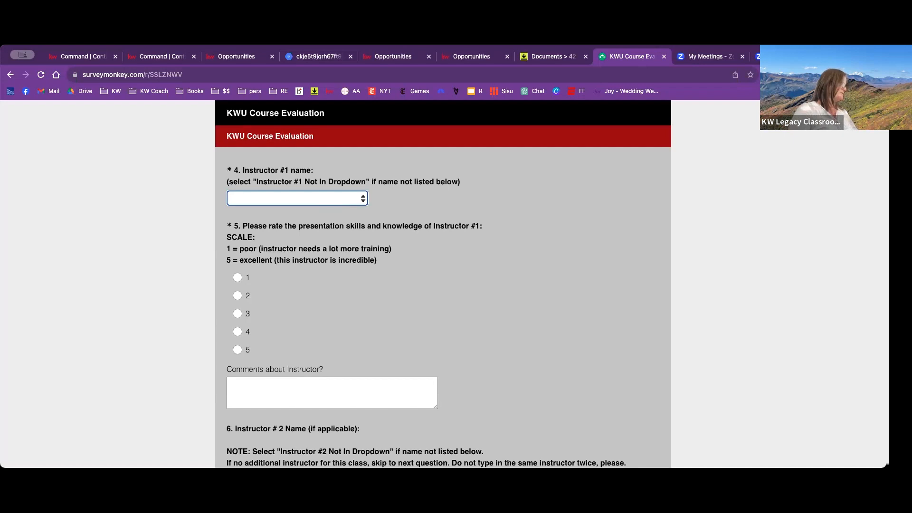
left_click(347, 373)
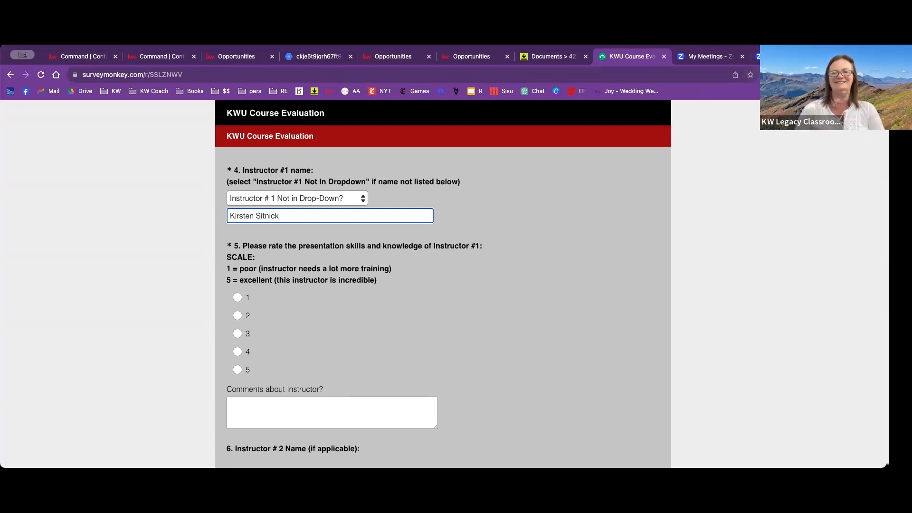
left_click(731, 438)
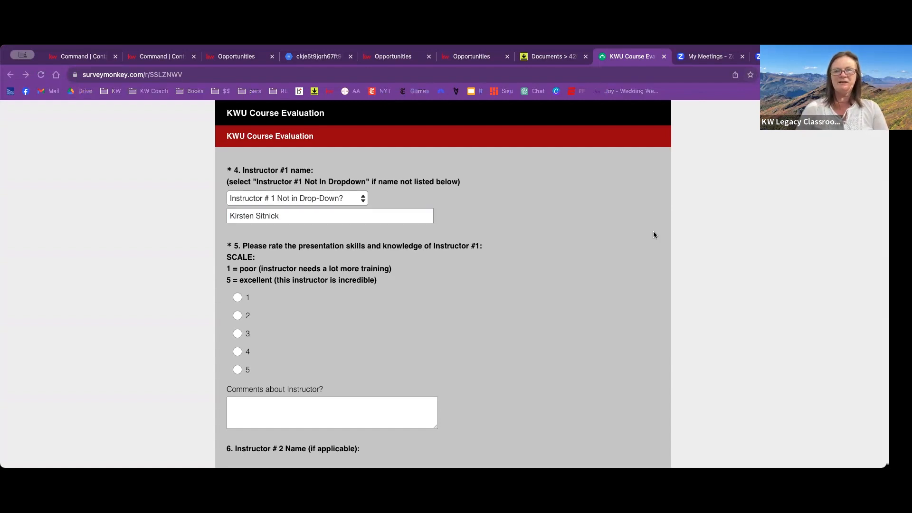